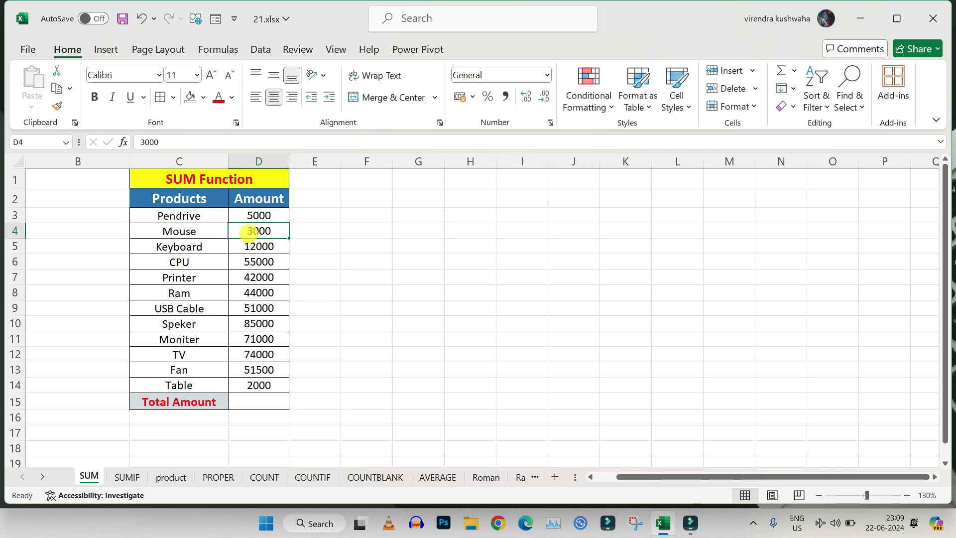
# - Total the product amounts in cell D15 of the SUM sheet with a SUM formula over D3:D14
pyautogui.moveTo(179, 214); pyautogui.dragTo(181, 381)
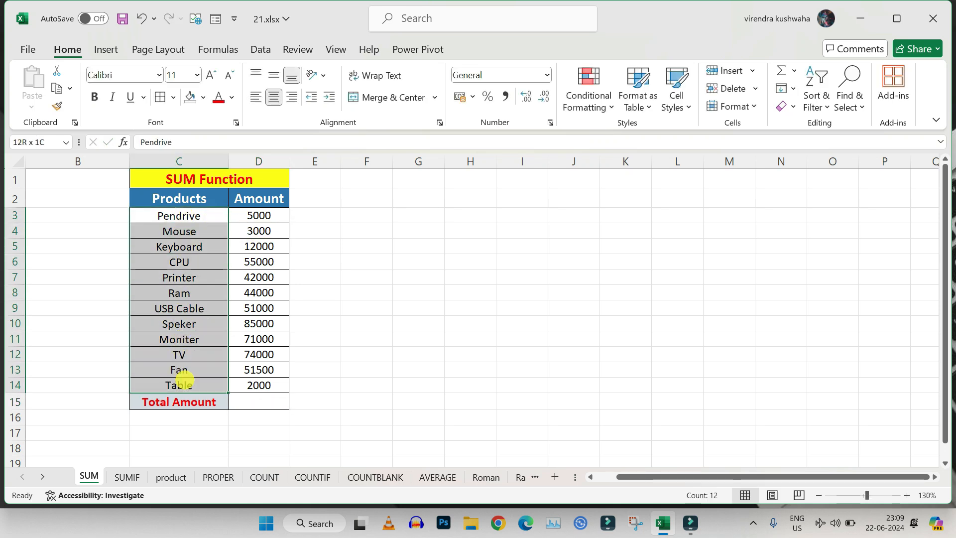
pyautogui.moveTo(258, 216); pyautogui.dragTo(249, 385)
pyautogui.click(252, 402)
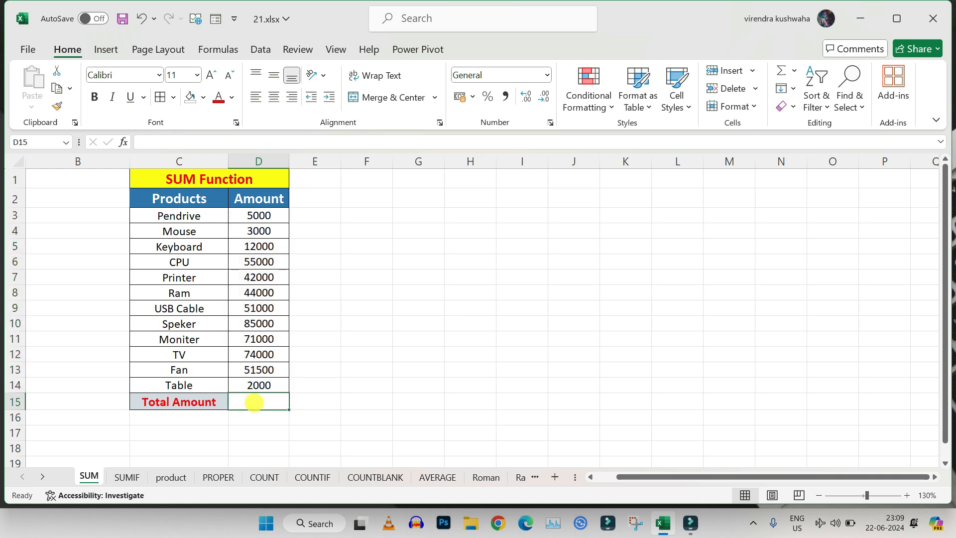
pyautogui.write('=')
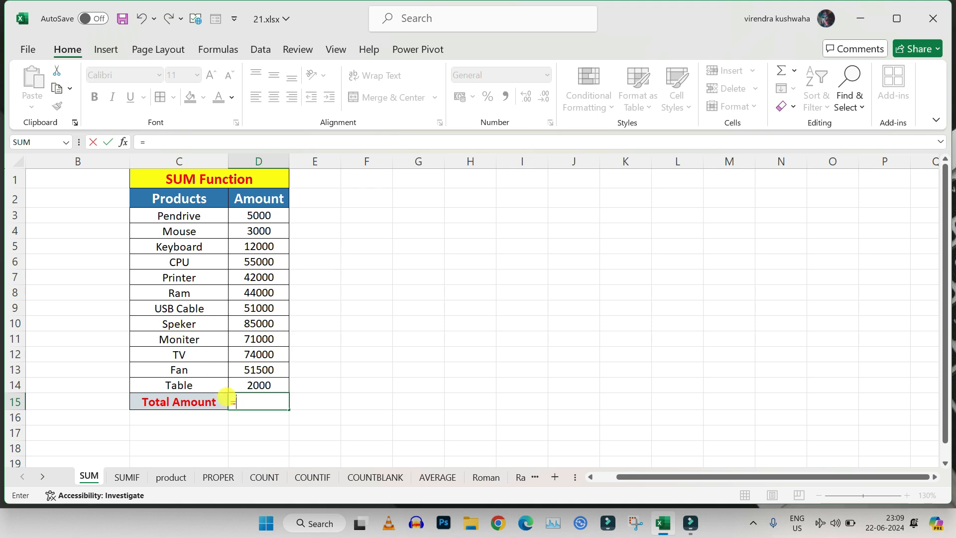
pyautogui.write('SUM(')
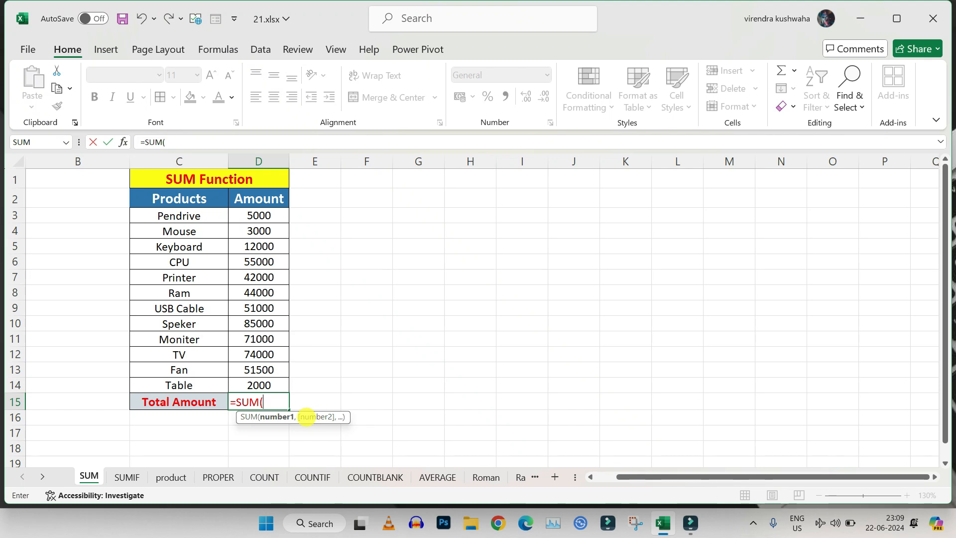
pyautogui.moveTo(259, 216); pyautogui.dragTo(259, 384)
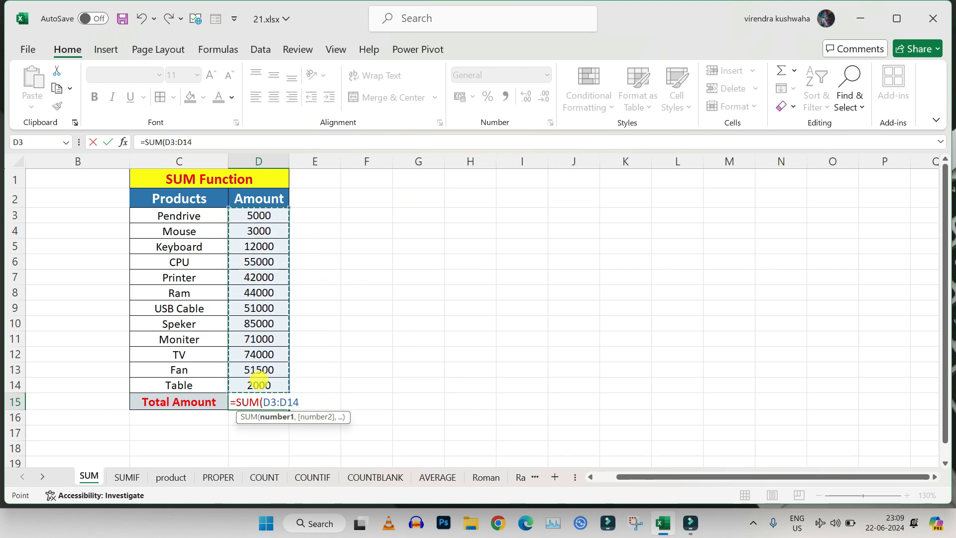
pyautogui.press('Return')
pyautogui.click(307, 411)
pyautogui.click(262, 402)
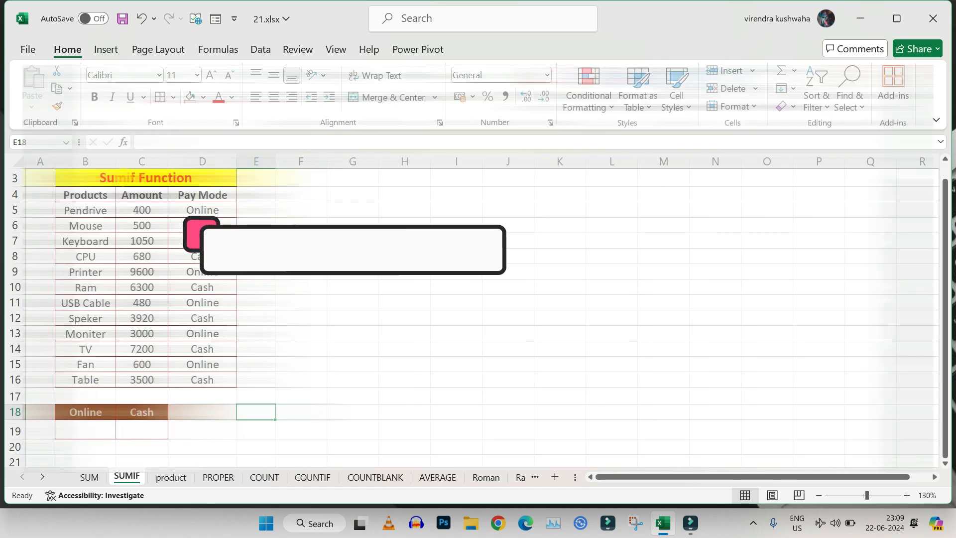
# - Examine the Products, Amount and Pay Mode columns and the Online and Cash total cells on the SUMIF sheet
pyautogui.click(256, 242)
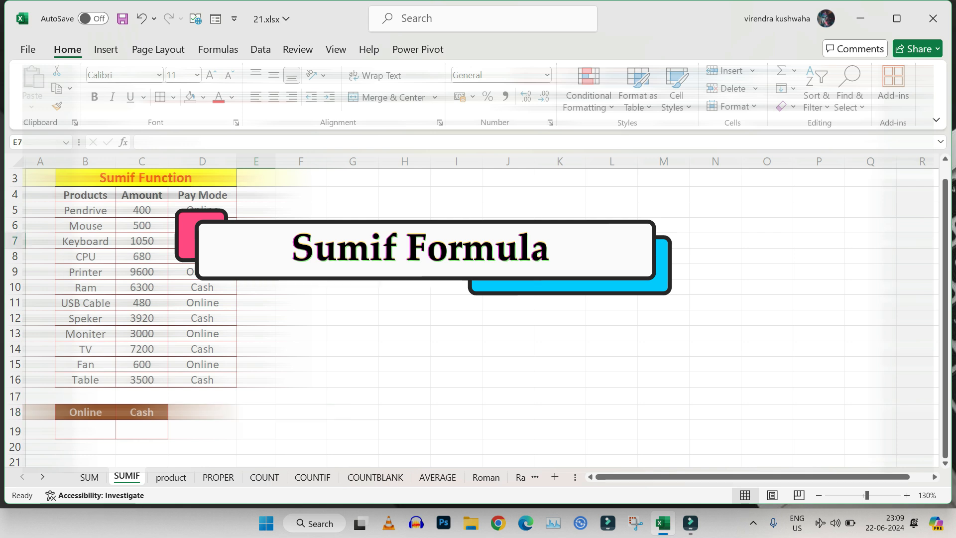
pyautogui.click(247, 342)
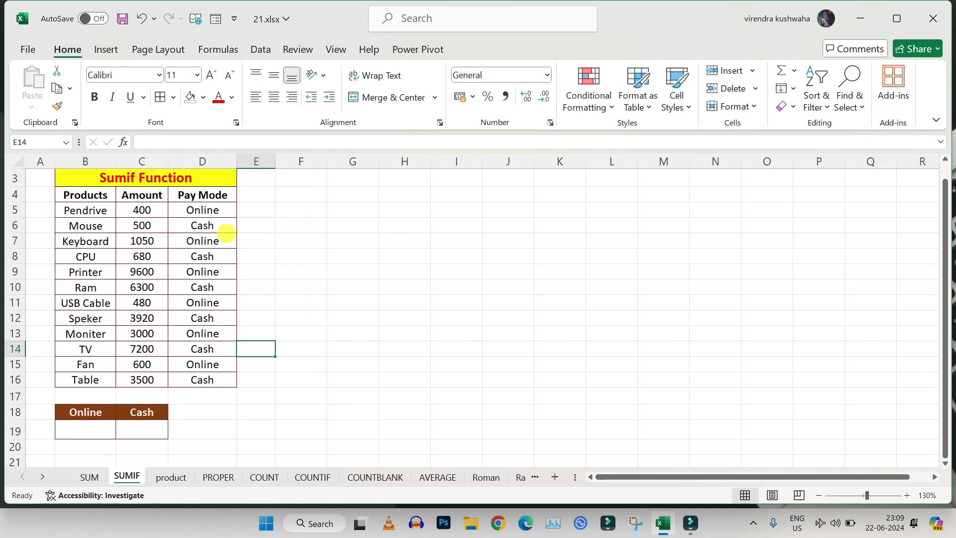
pyautogui.click(80, 210)
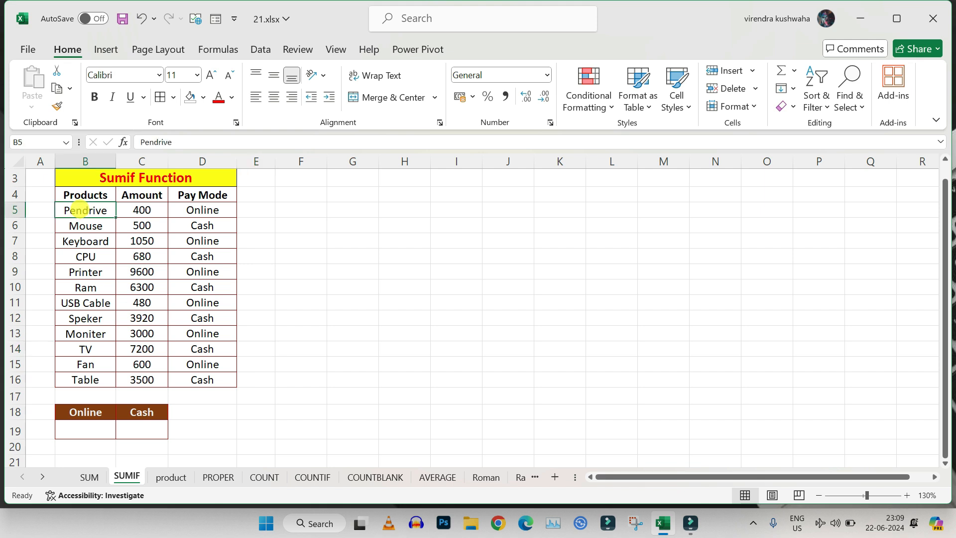
pyautogui.moveTo(79, 210); pyautogui.dragTo(82, 381)
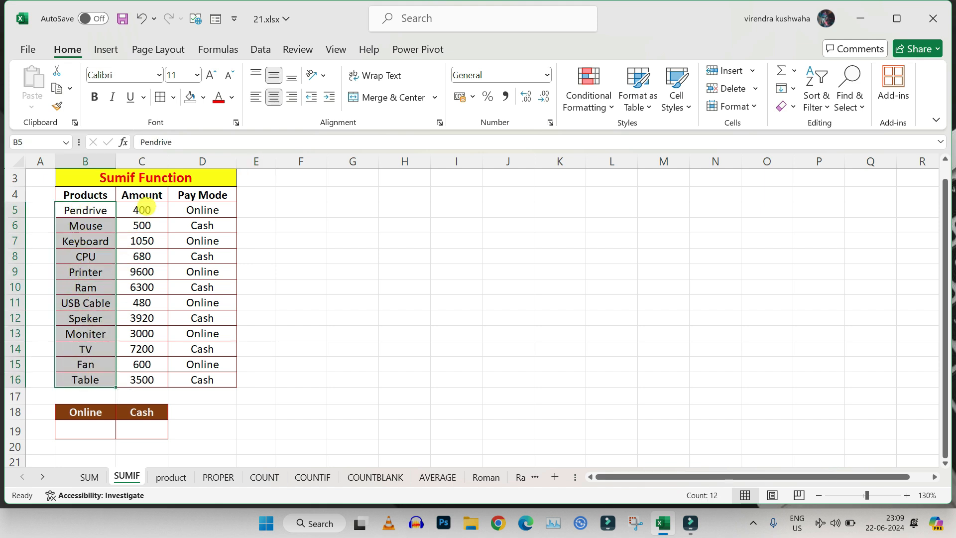
pyautogui.moveTo(142, 209); pyautogui.dragTo(143, 383)
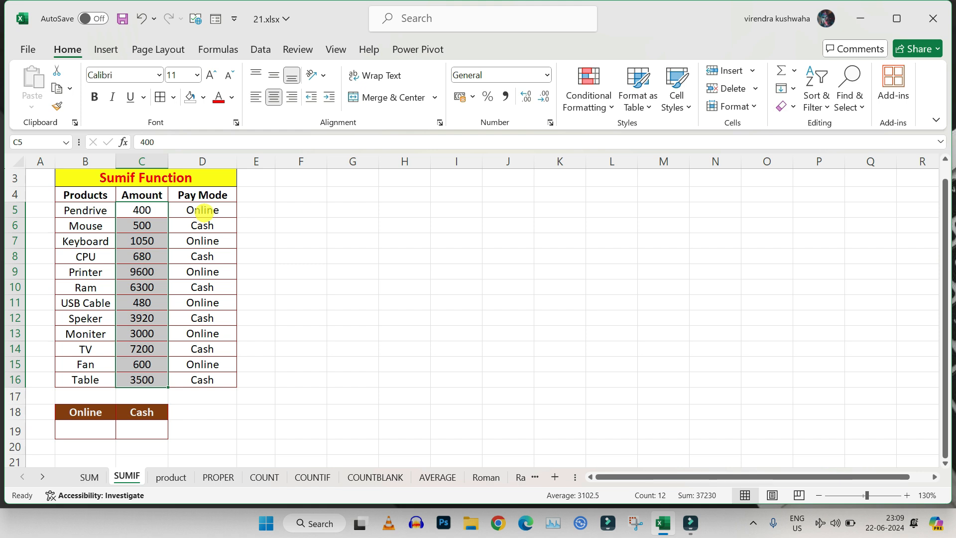
pyautogui.click(202, 210)
pyautogui.moveTo(207, 210); pyautogui.dragTo(207, 381)
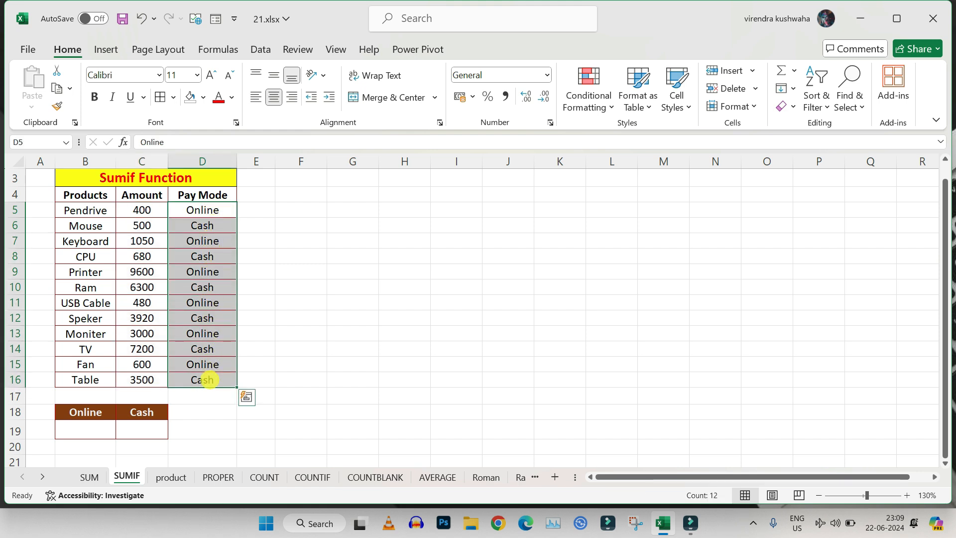
pyautogui.click(255, 288)
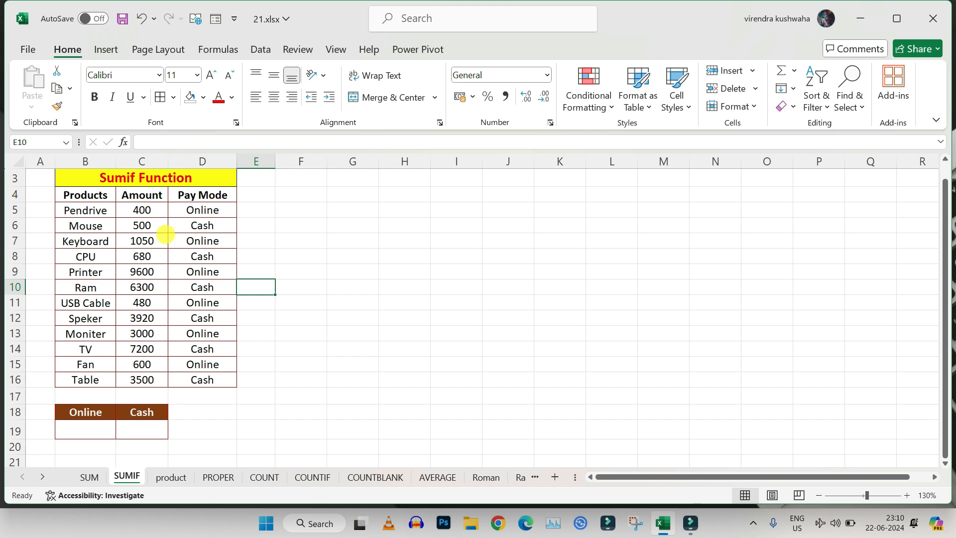
pyautogui.click(95, 432)
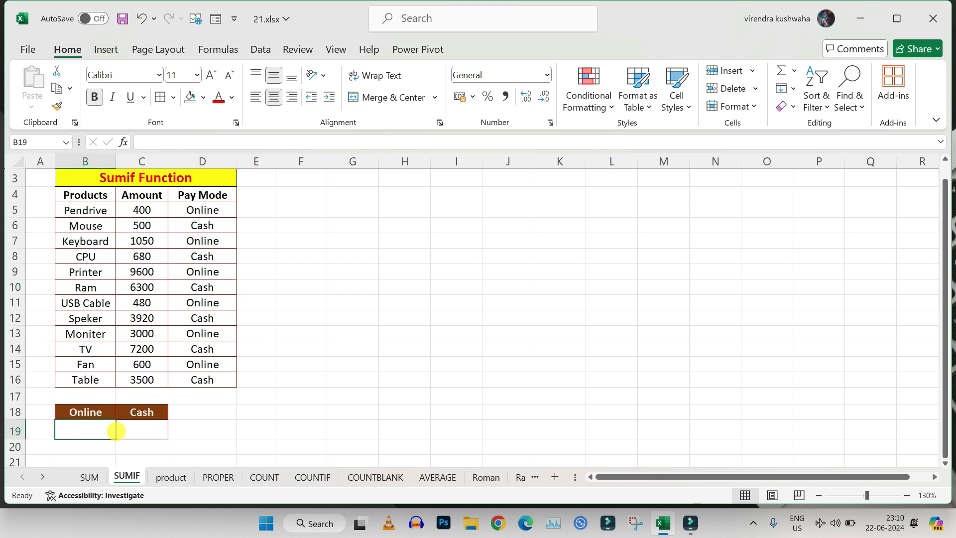
pyautogui.click(117, 432)
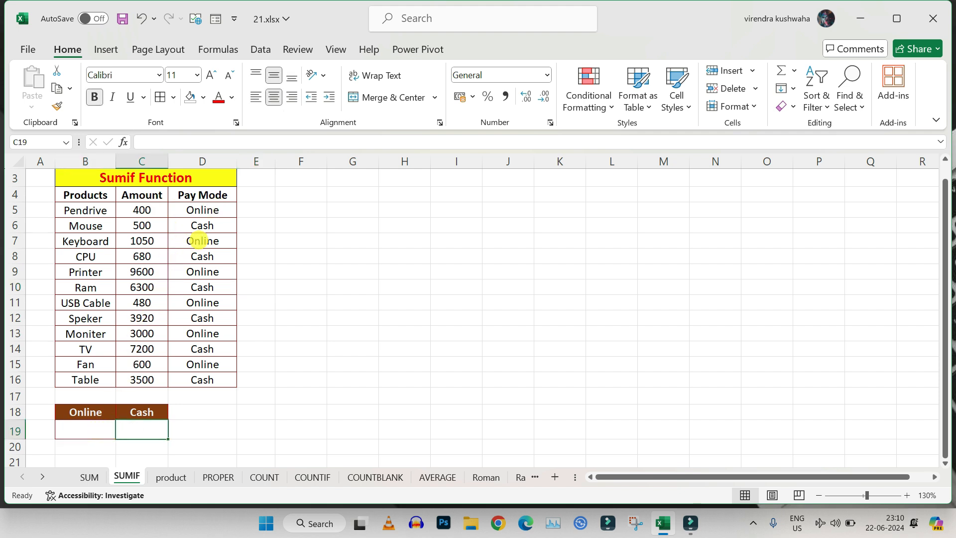
# - Total the online payments in cell B19 with the formula =SUMIF(D5:D16,"online",C5:C16)
pyautogui.click(93, 427)
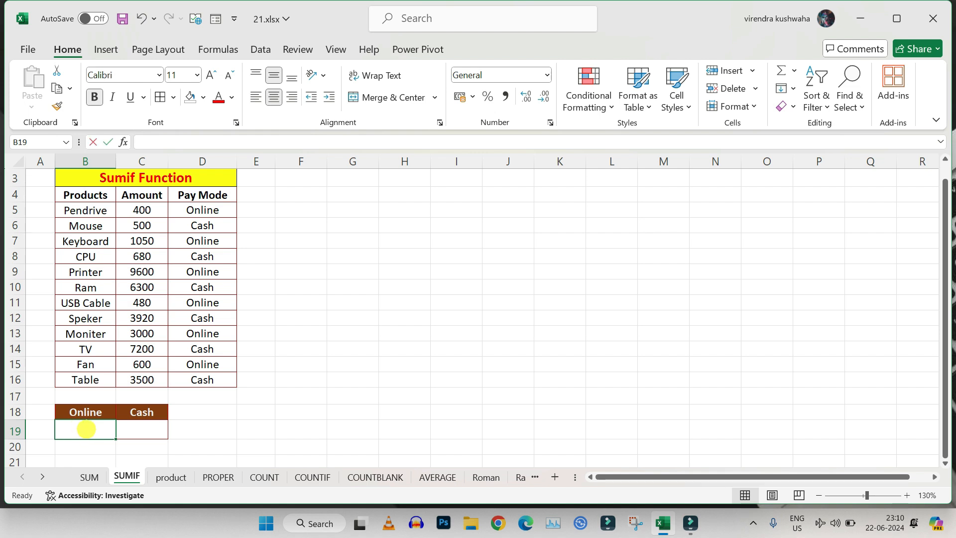
pyautogui.write('=')
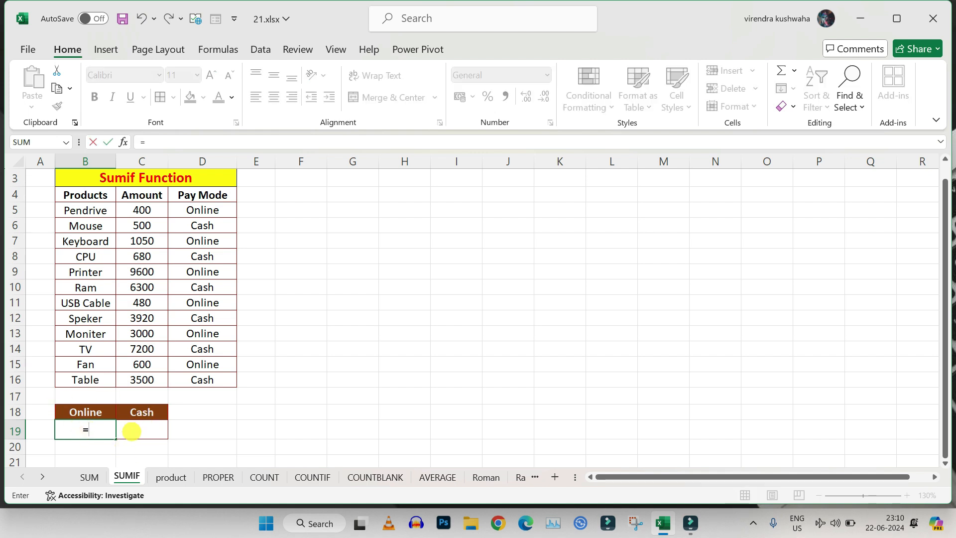
pyautogui.write('sumif')
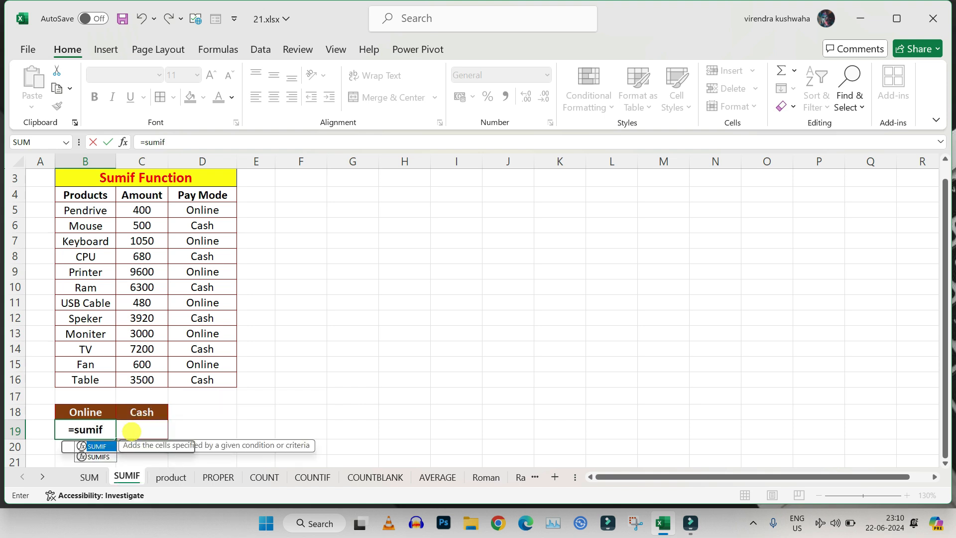
pyautogui.press('Tab')
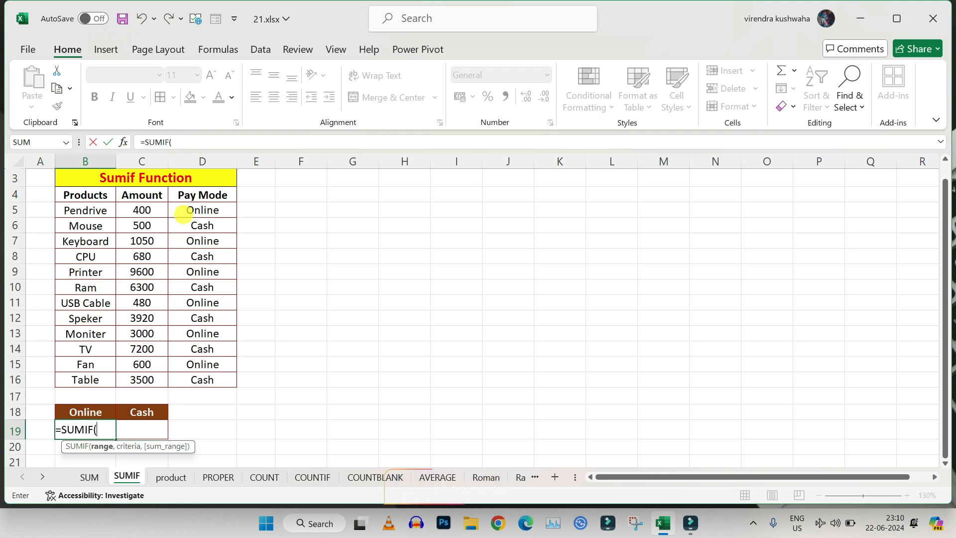
pyautogui.moveTo(198, 209); pyautogui.dragTo(199, 378)
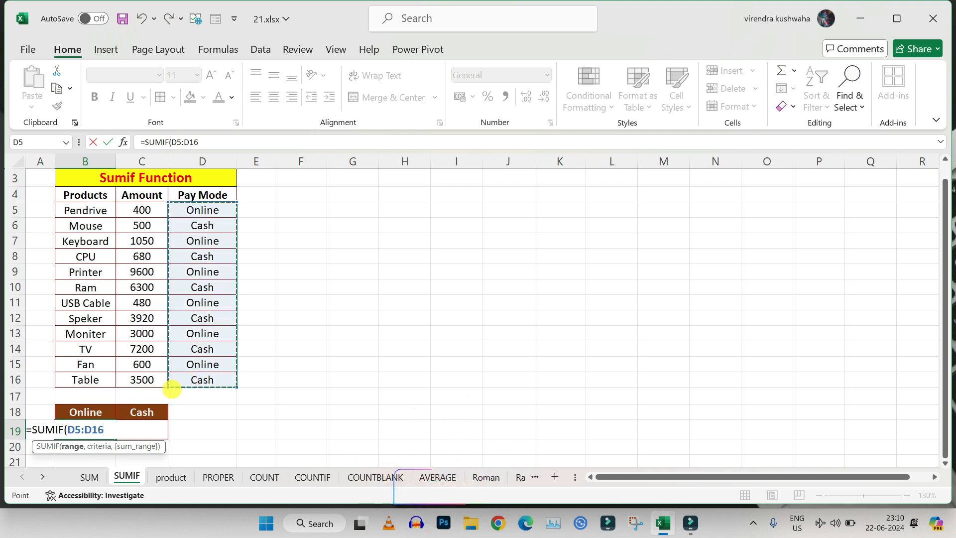
pyautogui.write(',"on')
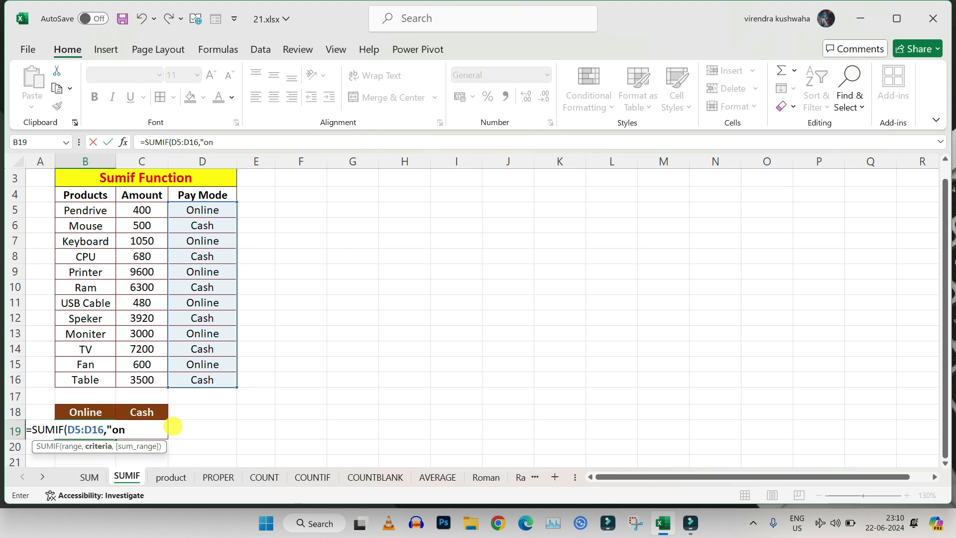
pyautogui.write('",')
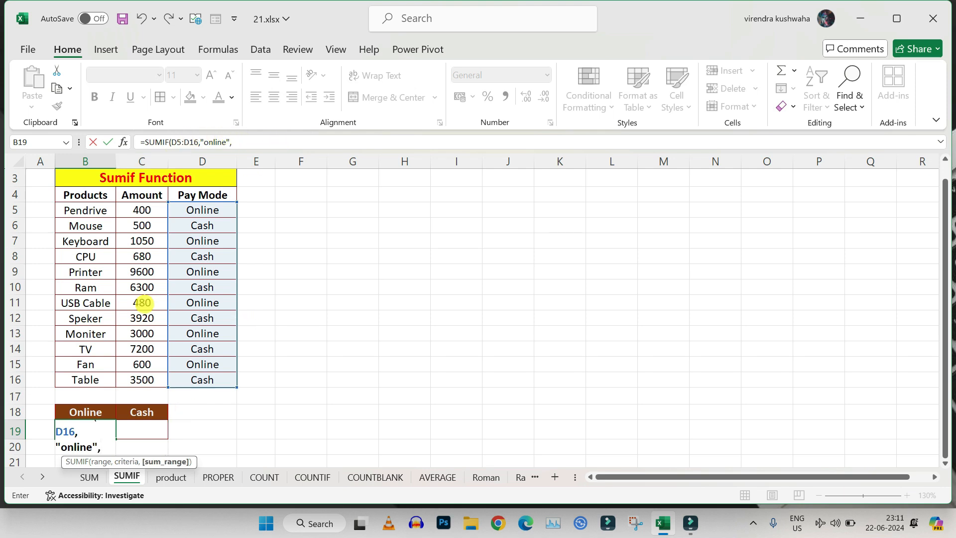
pyautogui.click(140, 209)
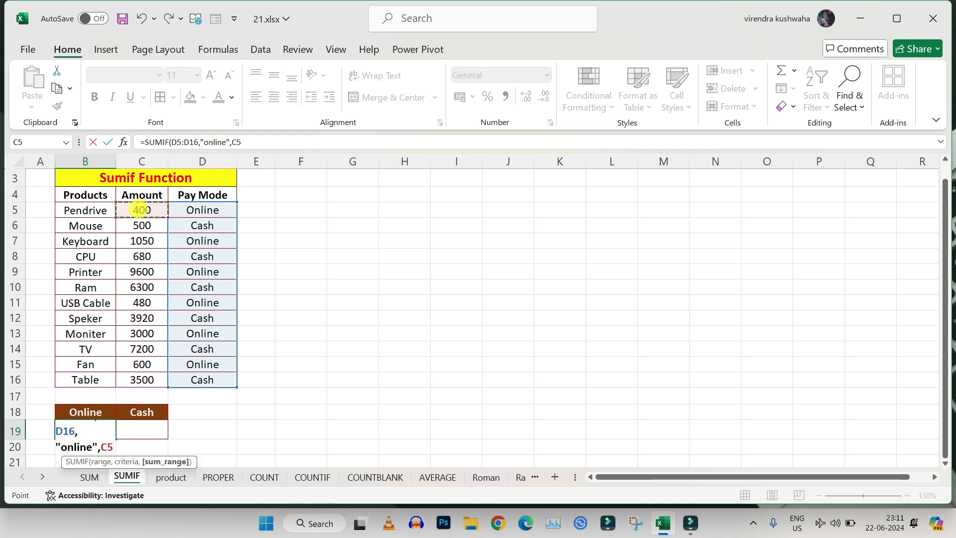
pyautogui.moveTo(140, 209); pyautogui.dragTo(143, 380)
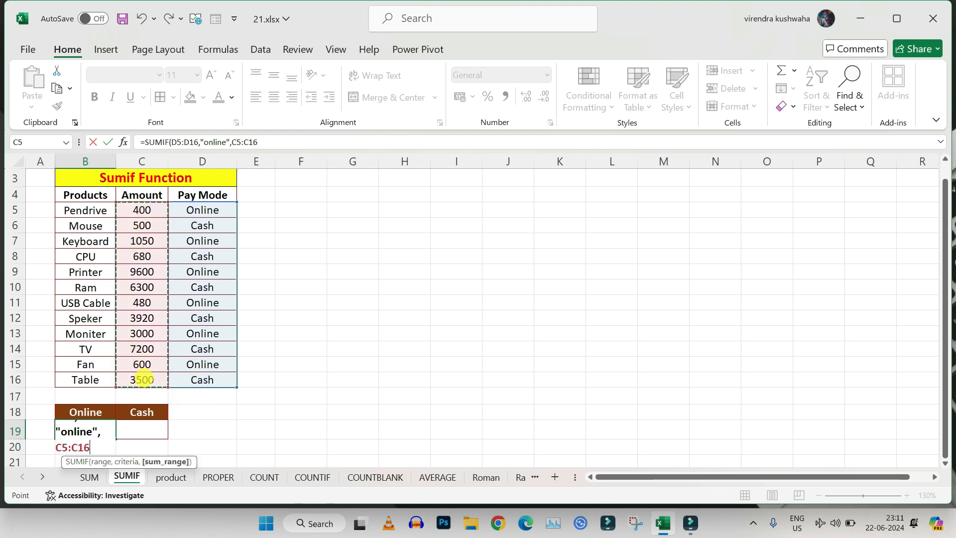
pyautogui.press('Return')
pyautogui.click(149, 429)
pyautogui.click(86, 430)
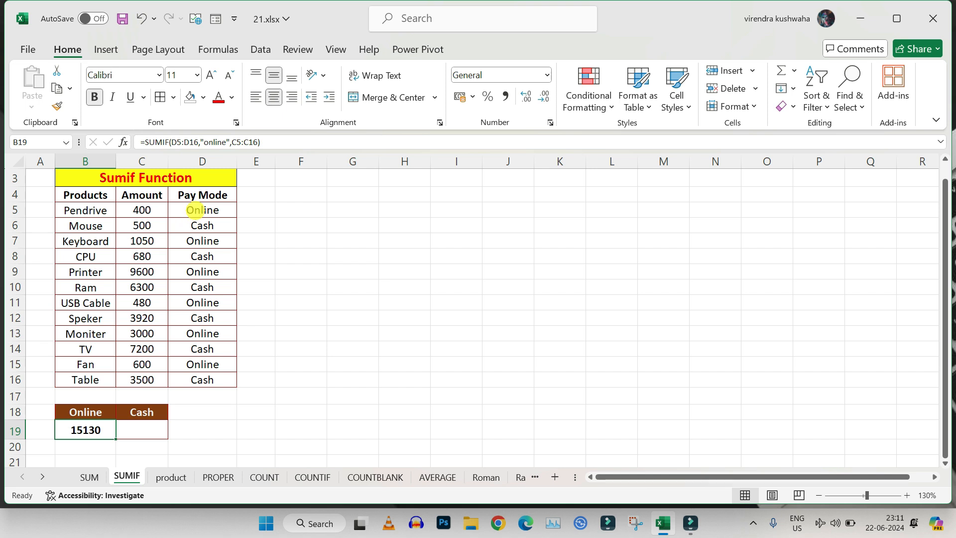
# - Total the cash payments in cell C19 with the formula =SUMIF(D5:D16,"cash",C5:C16), and check both SUMIF formulas
pyautogui.click(139, 432)
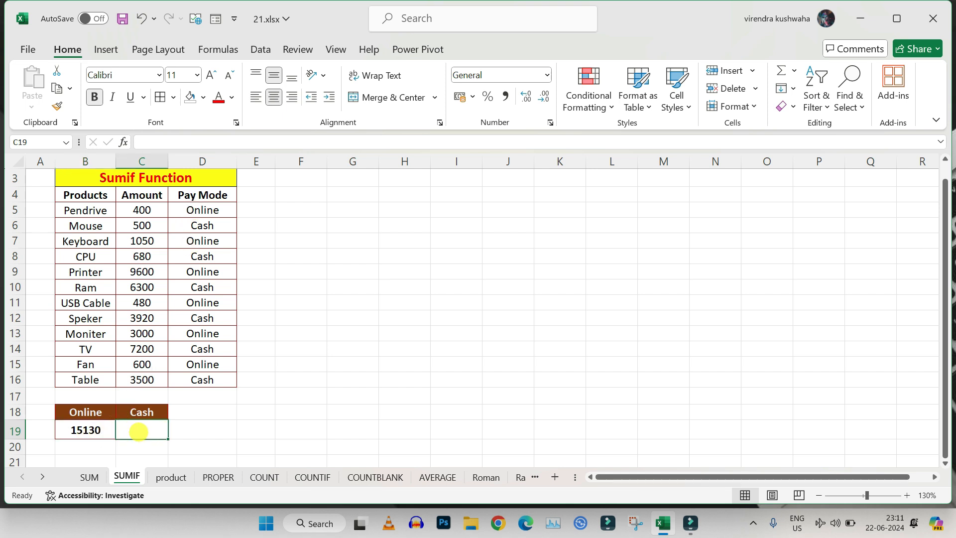
pyautogui.write('=')
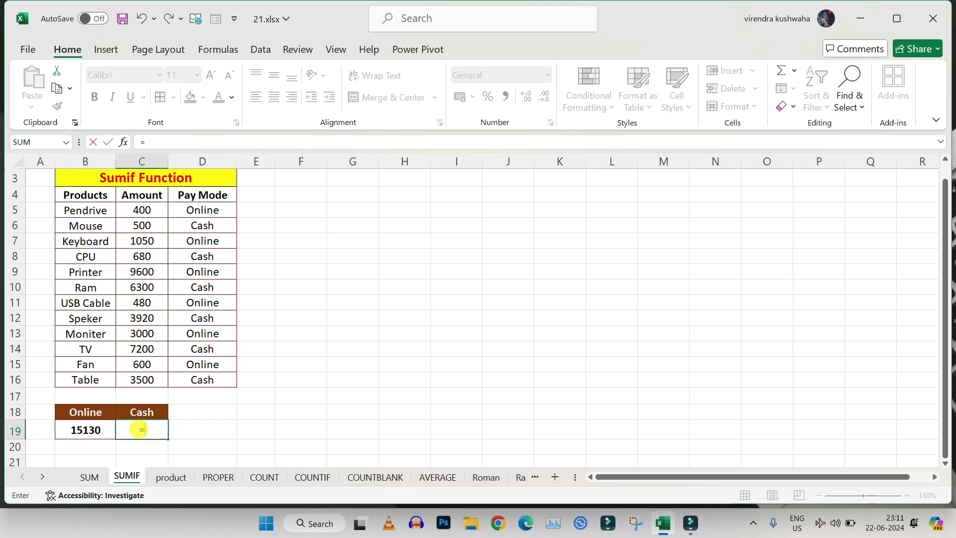
pyautogui.write('sum')
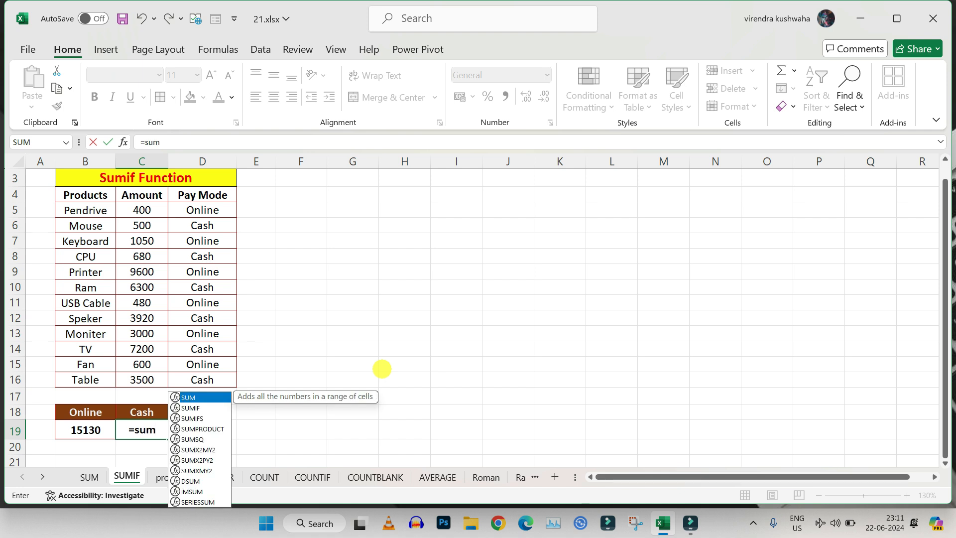
pyautogui.write('if')
pyautogui.press('Tab')
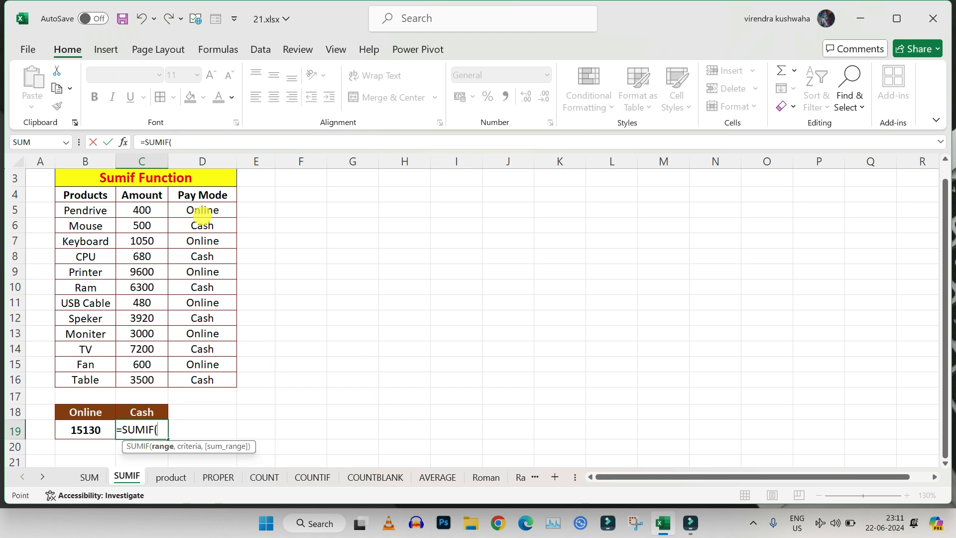
pyautogui.moveTo(201, 211); pyautogui.dragTo(202, 380)
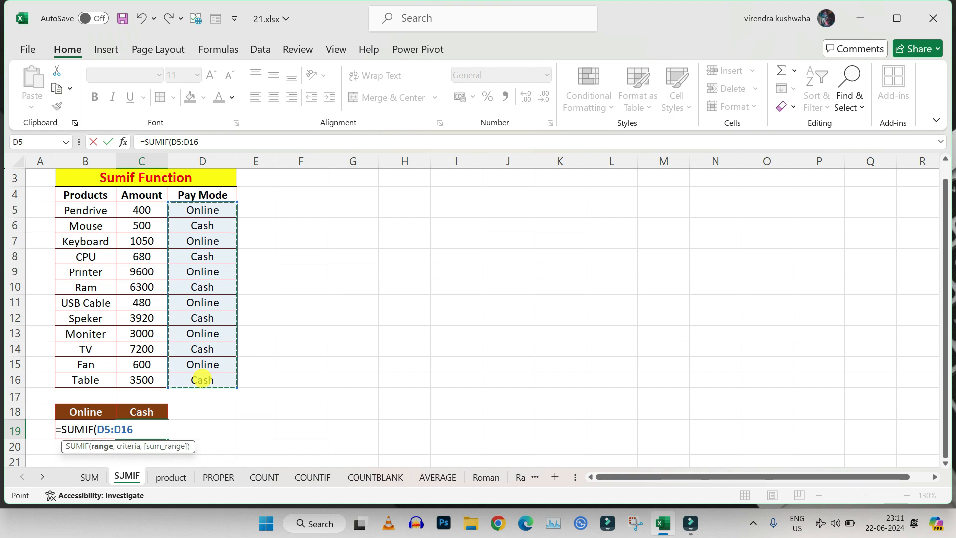
pyautogui.write(',"cash",')
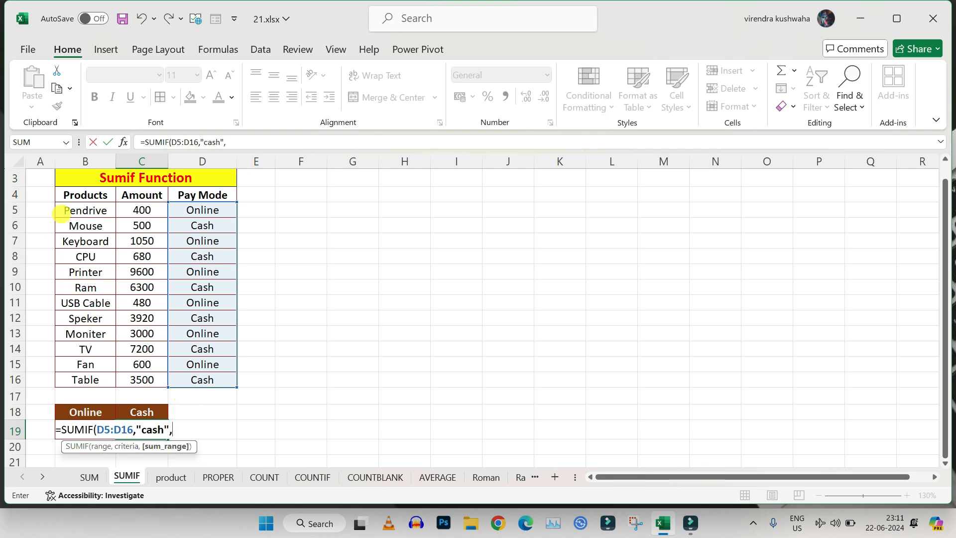
pyautogui.moveTo(141, 209); pyautogui.dragTo(142, 380)
pyautogui.press('Return')
pyautogui.click(193, 433)
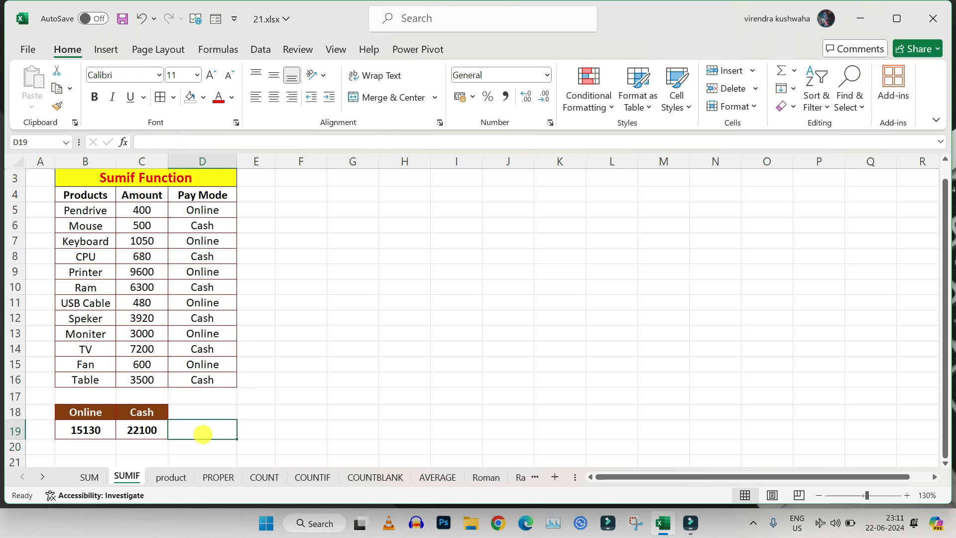
pyautogui.click(133, 429)
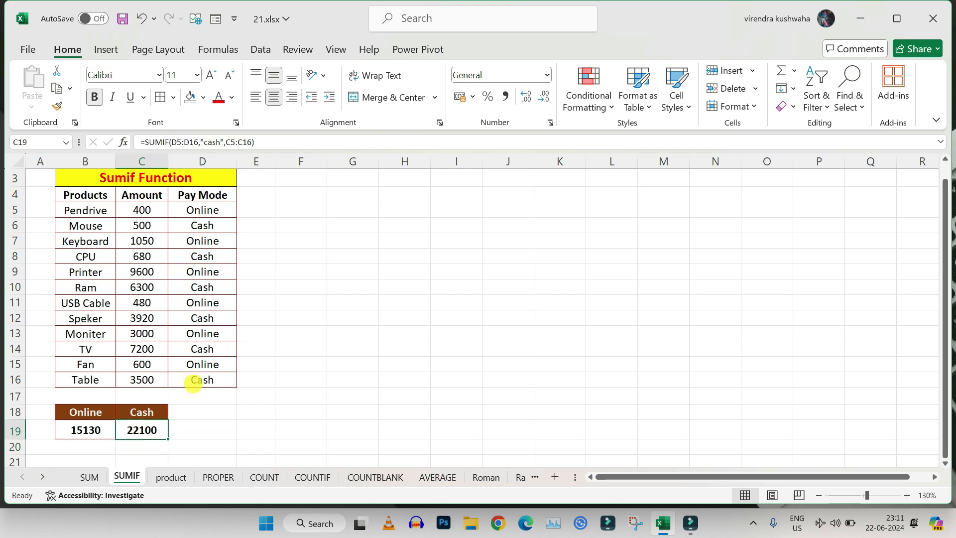
pyautogui.click(86, 430)
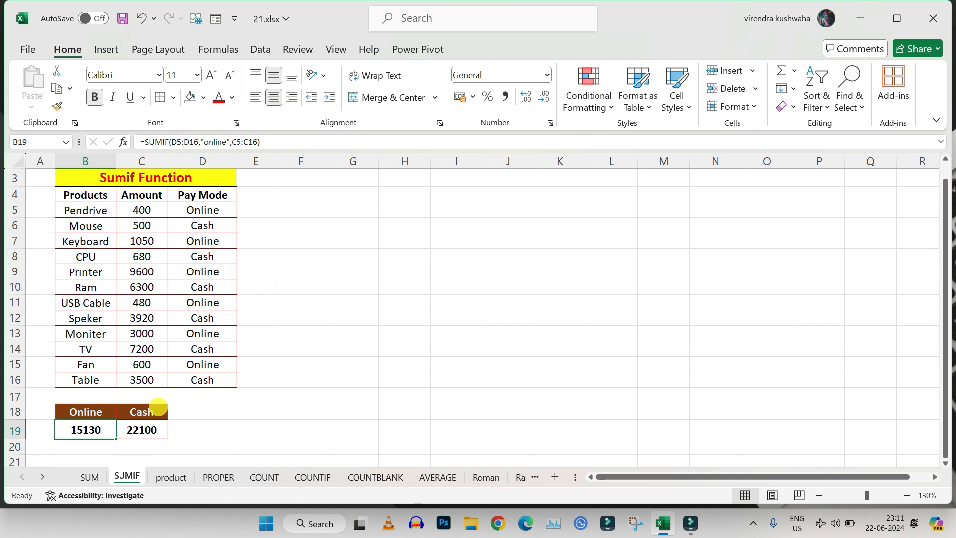
pyautogui.click(204, 427)
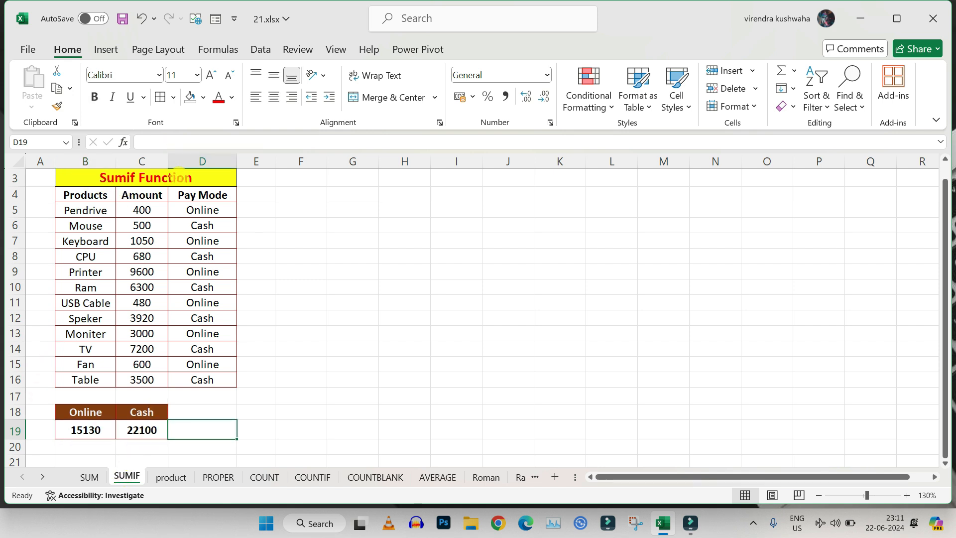
# - Check the SUMIF formulas in cells B19 and C19, and open the product sheet
pyautogui.click(79, 427)
pyautogui.click(138, 431)
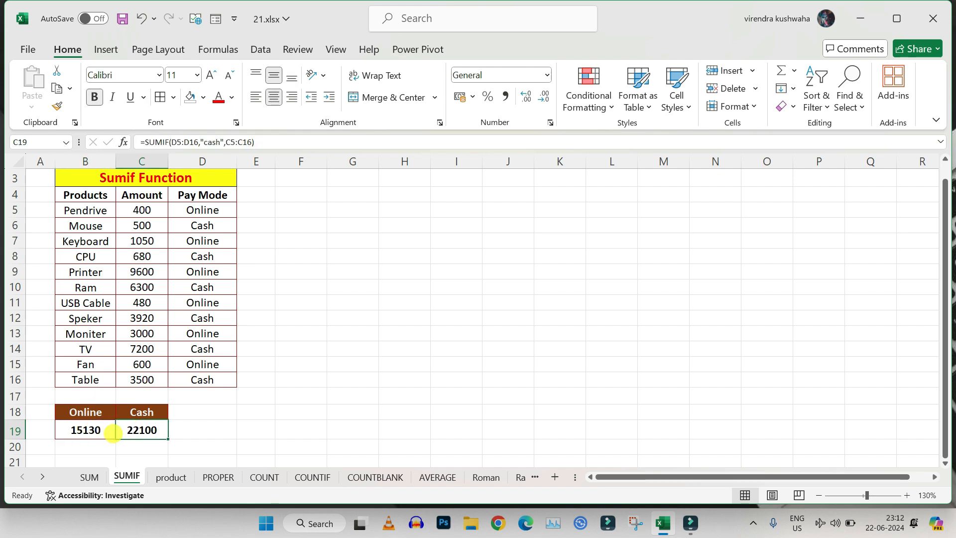
pyautogui.click(171, 478)
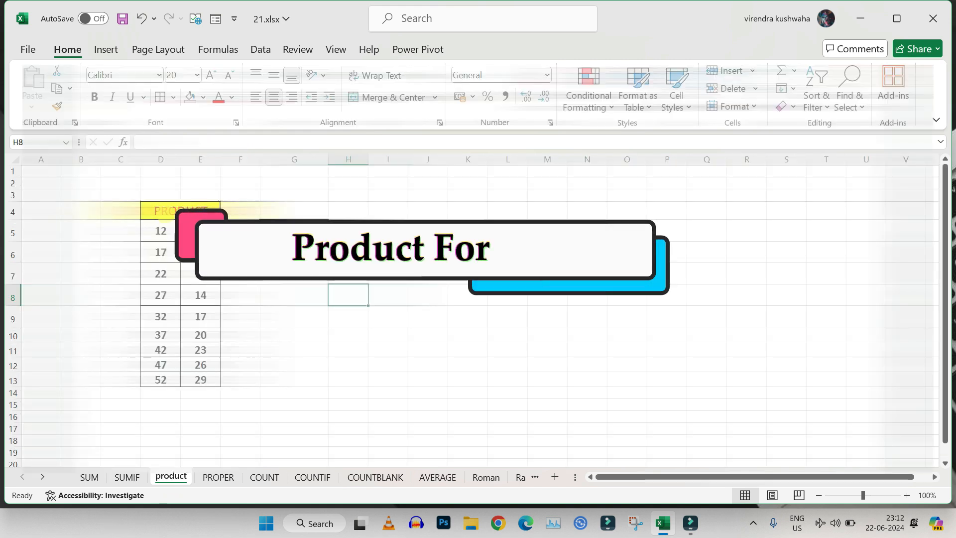
# - Examine the first pair of numbers in D5 and E5 and the empty result cell G5 on the product sheet
pyautogui.click(294, 231)
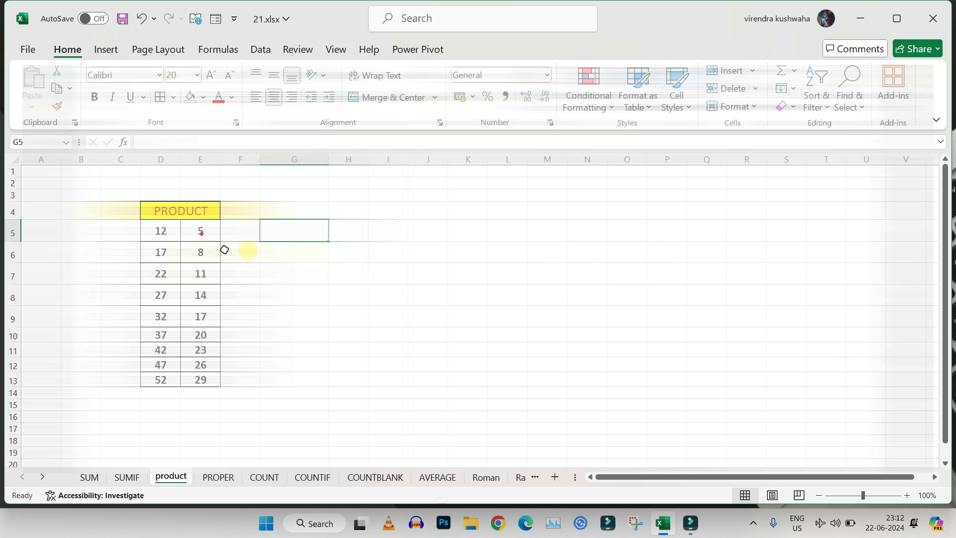
pyautogui.press('Return')
pyautogui.click(157, 229)
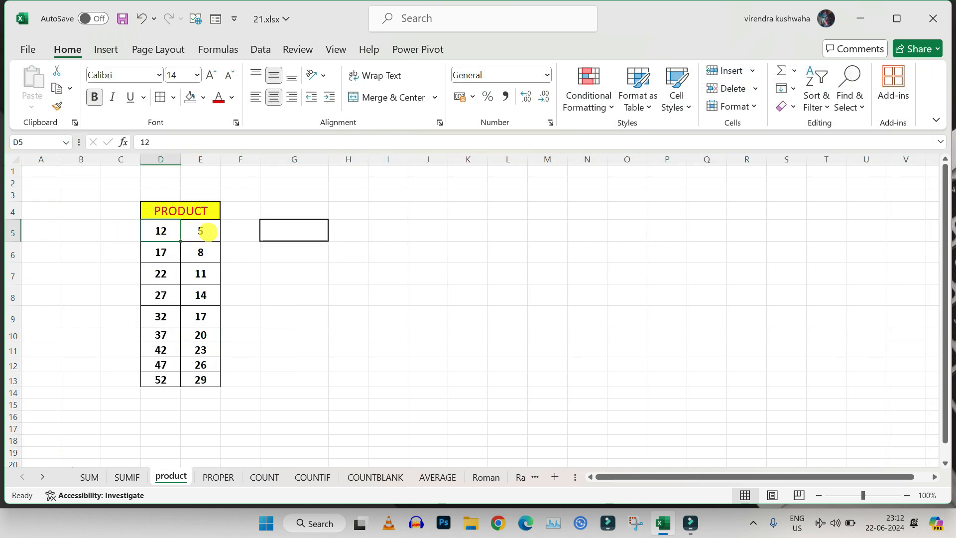
pyautogui.click(201, 231)
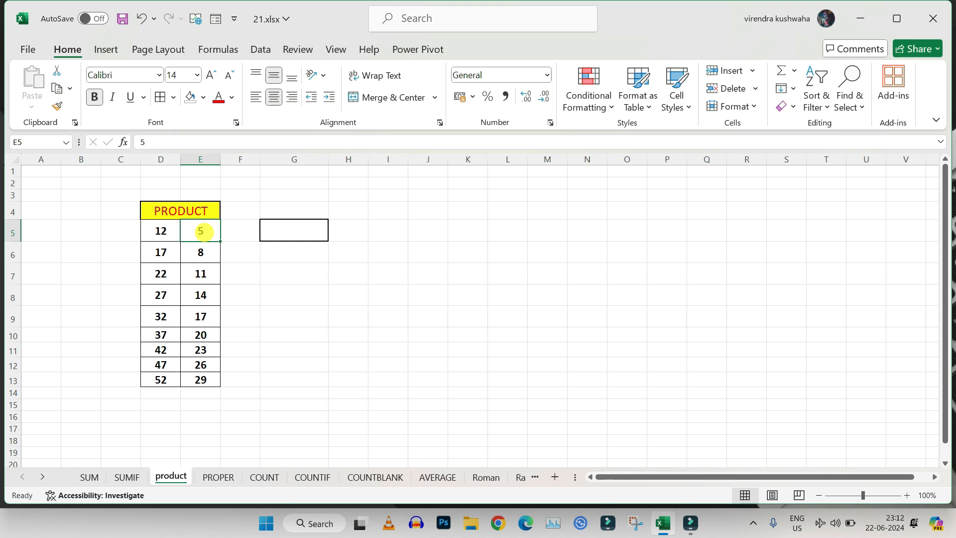
pyautogui.click(161, 230)
pyautogui.doubleClick(267, 229)
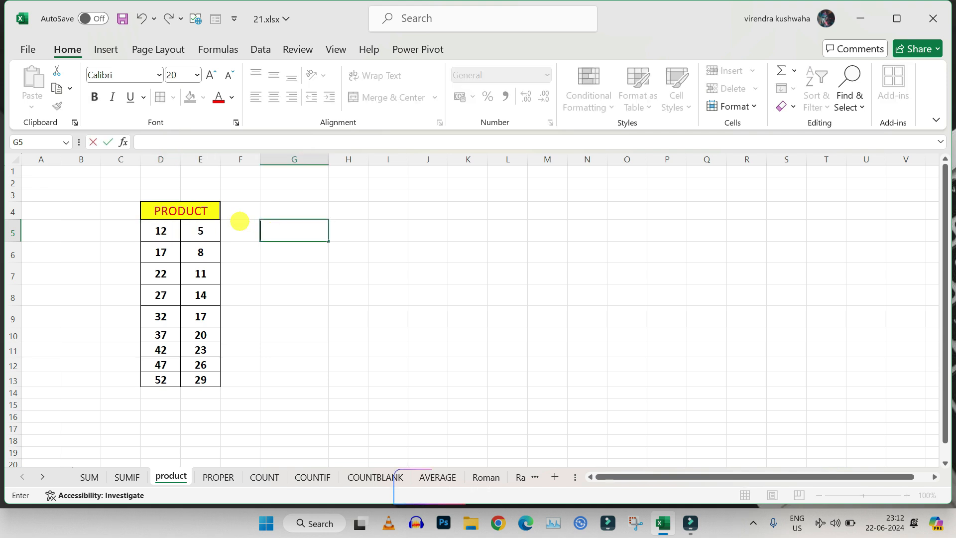
pyautogui.moveTo(291, 270); pyautogui.dragTo(287, 250)
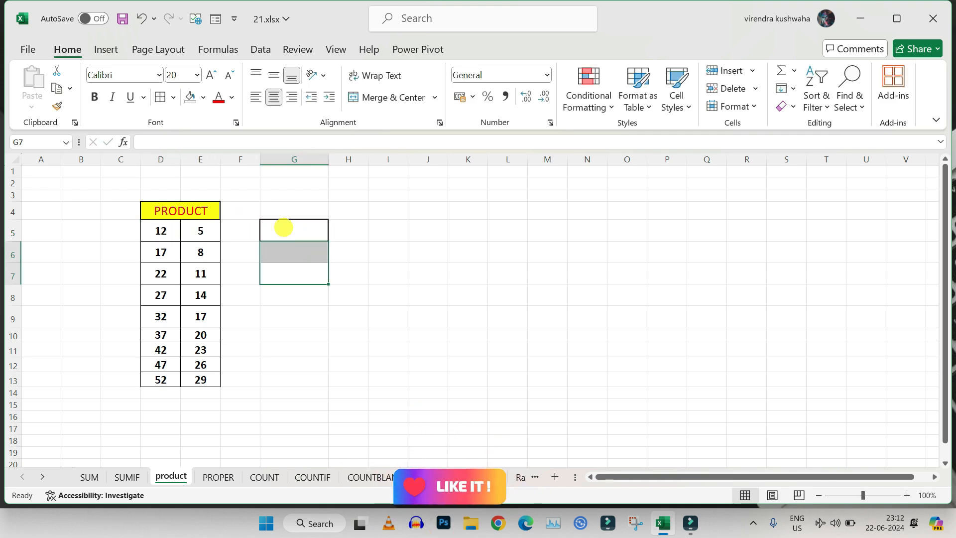
# - Multiply D5 by E5 in cell G5 with the formula =PRODUCT(D5,E5), and check the formula and both source cells
pyautogui.click(283, 228)
pyautogui.write('=')
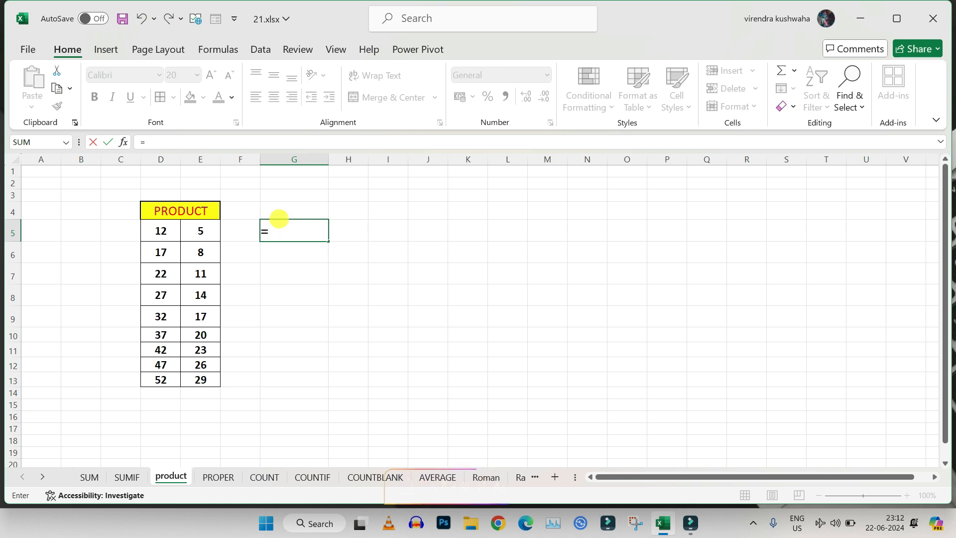
pyautogui.write('pro')
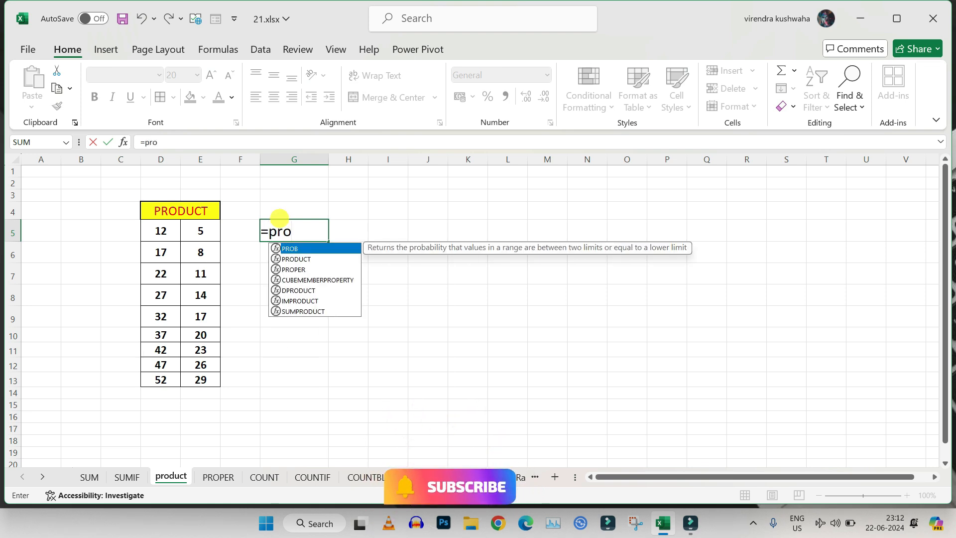
pyautogui.doubleClick(297, 259)
pyautogui.click(161, 231)
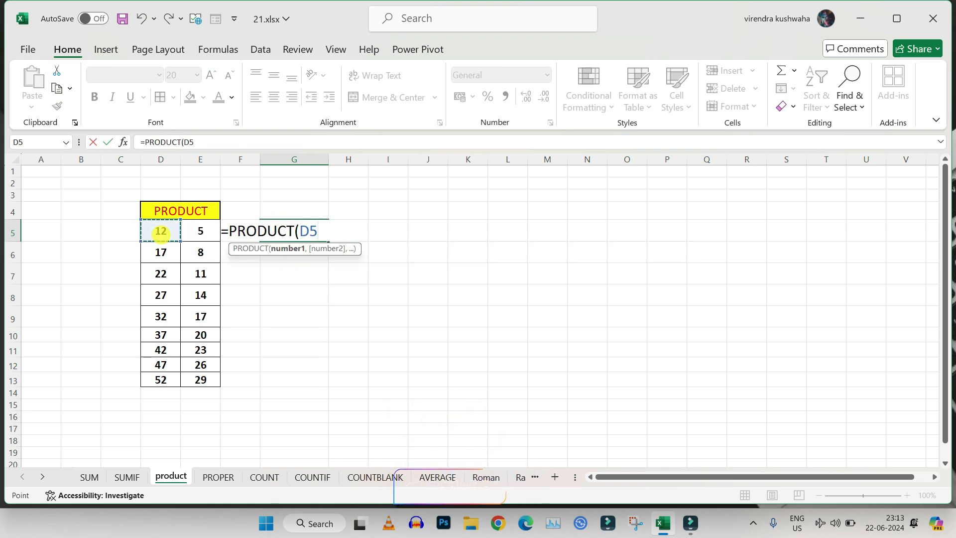
pyautogui.write(',')
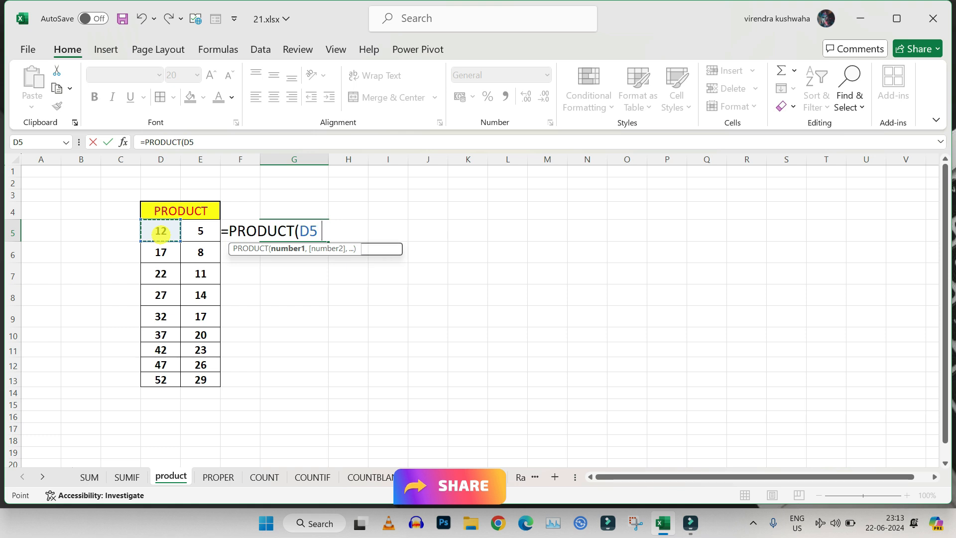
pyautogui.click(204, 232)
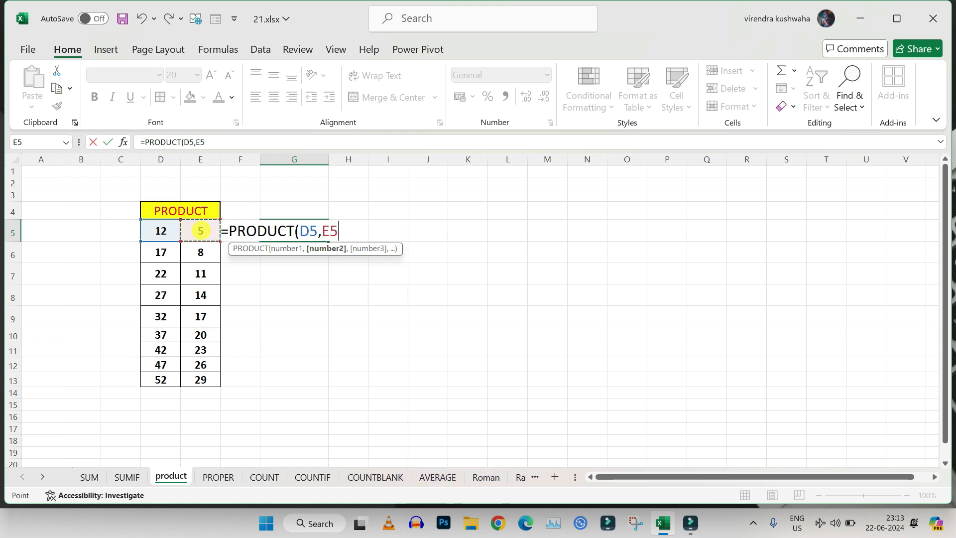
pyautogui.press('Return')
pyautogui.click(313, 231)
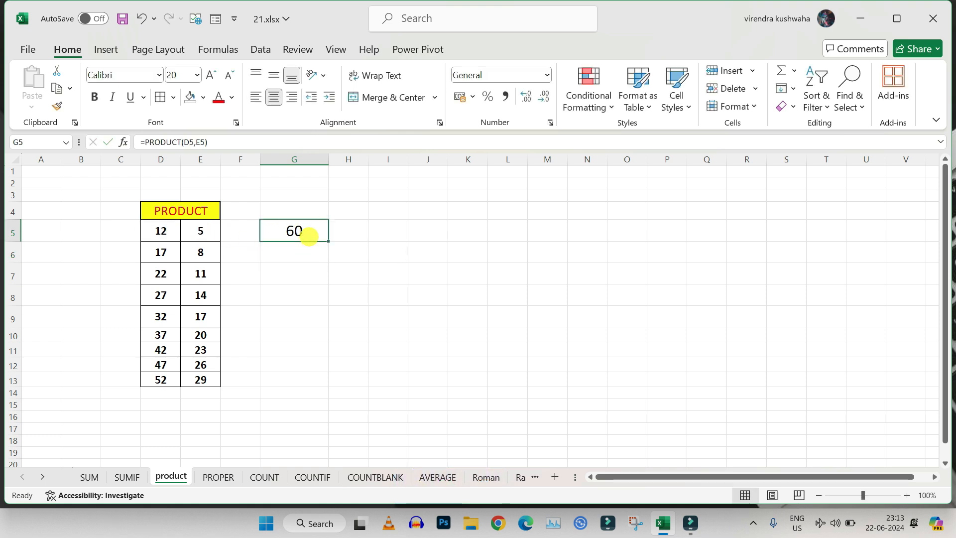
pyautogui.click(161, 238)
pyautogui.click(198, 231)
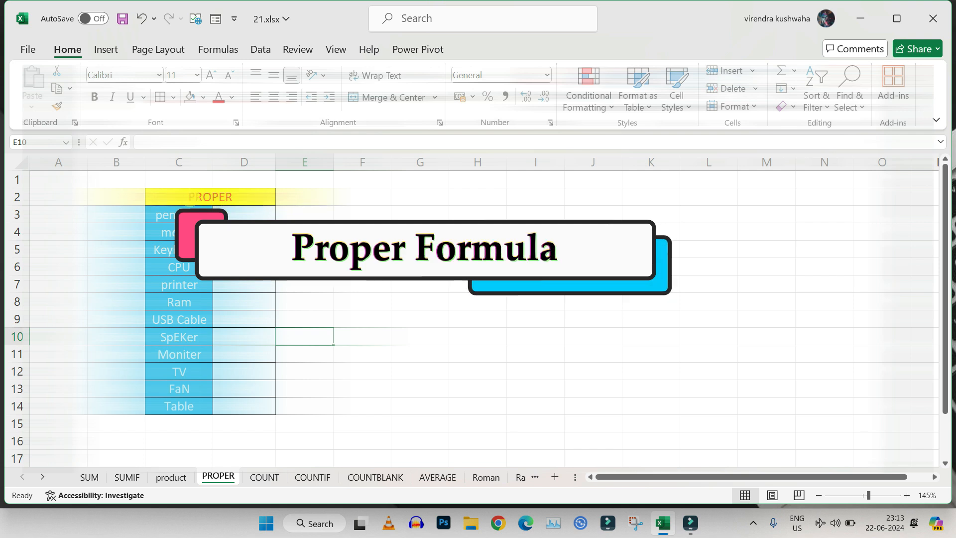
# - Examine the inconsistently capitalised product names in C3:C14 and the empty cells D3:D14 on the PROPER sheet
pyautogui.click(233, 214)
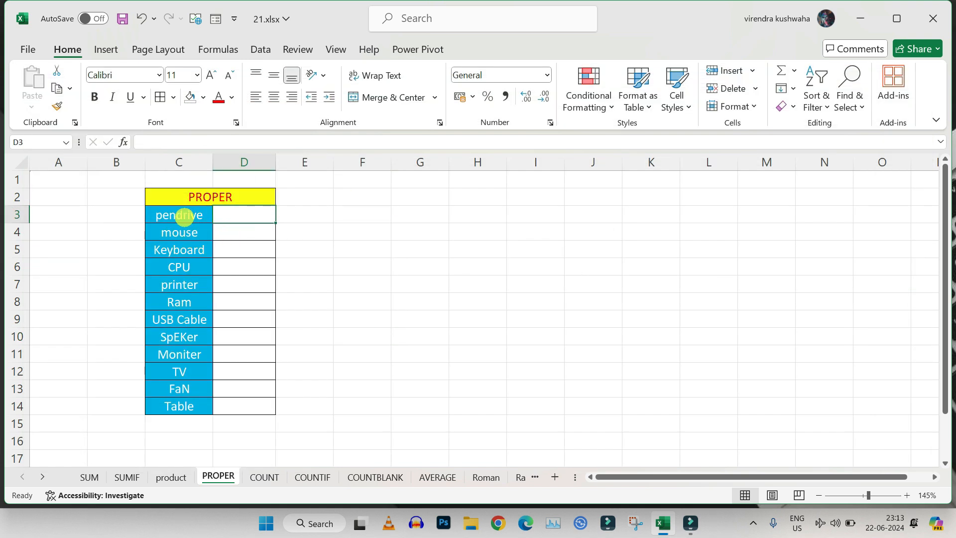
pyautogui.moveTo(184, 216); pyautogui.dragTo(172, 407)
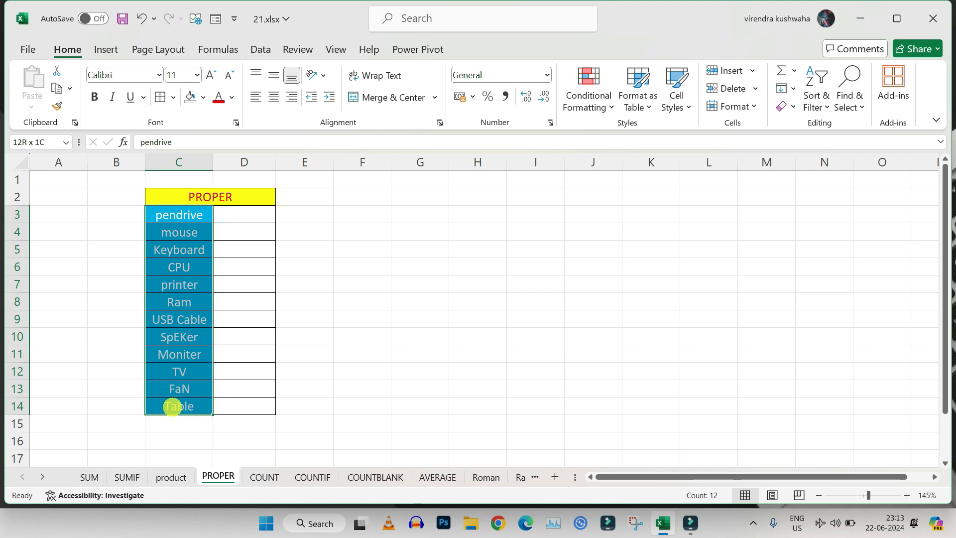
pyautogui.click(222, 320)
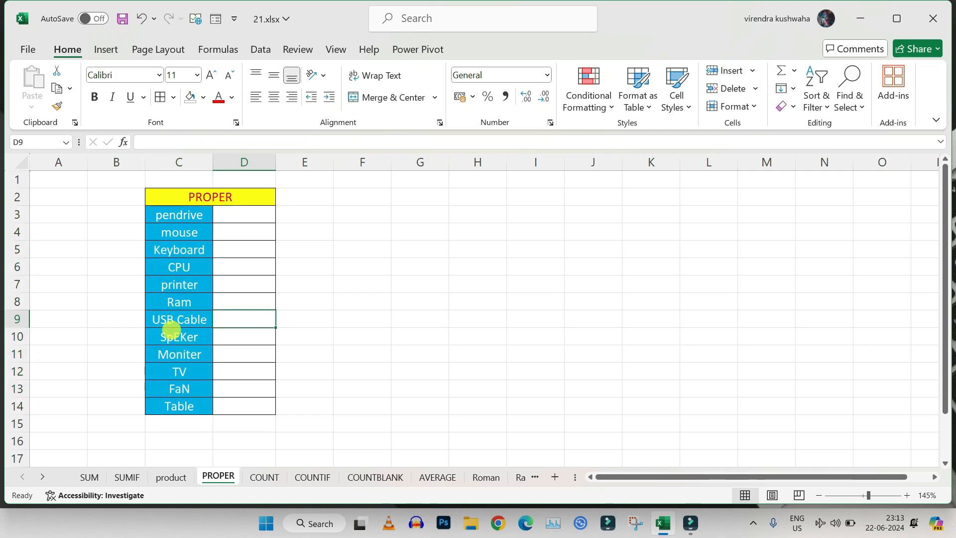
pyautogui.click(177, 402)
pyautogui.click(231, 334)
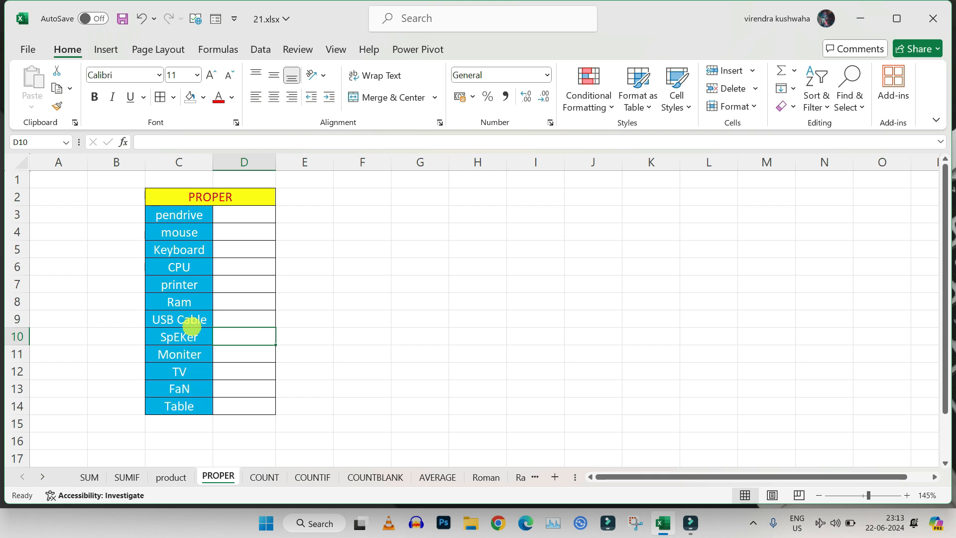
pyautogui.moveTo(240, 214); pyautogui.dragTo(231, 401)
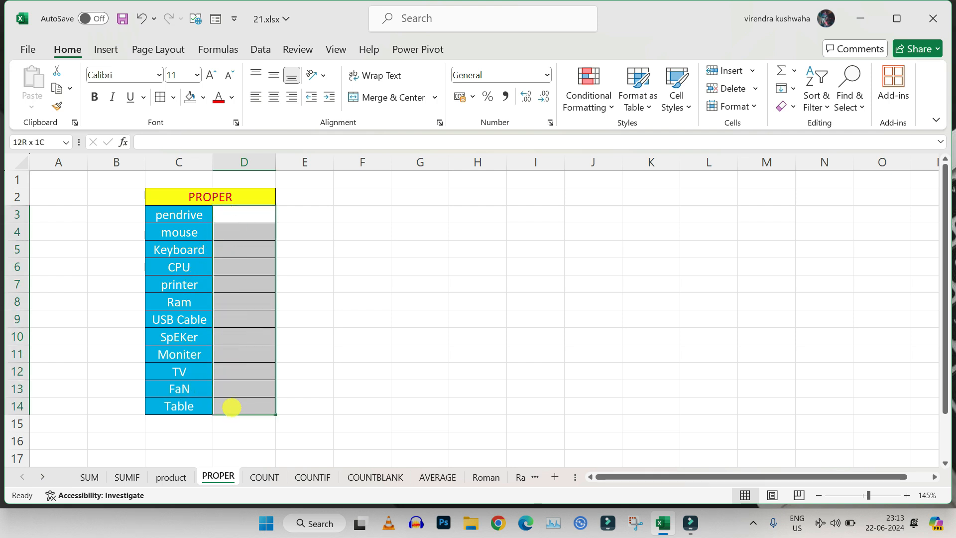
# - Capitalise the product names with the formula =PROPER(C3:C14) in cell D3, and review the converted names in D3:D14
pyautogui.click(244, 215)
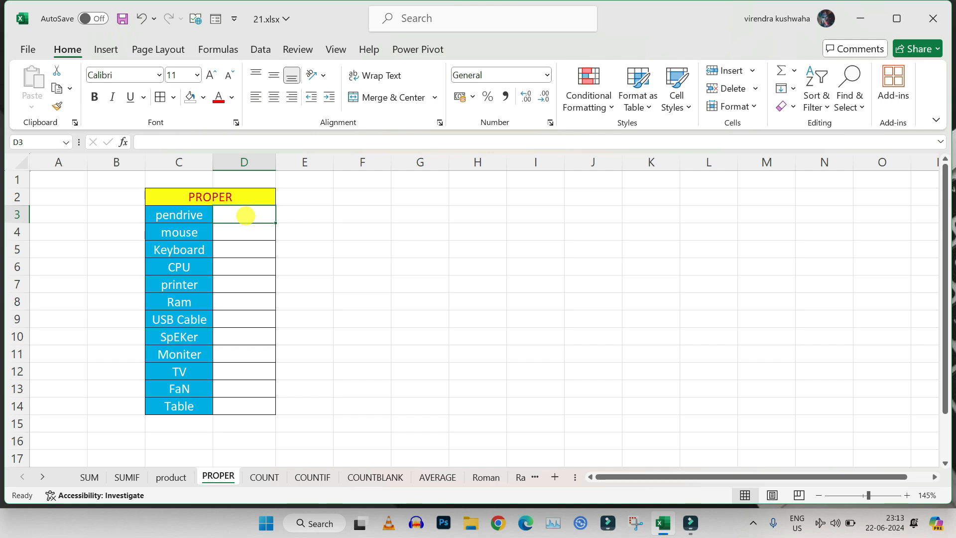
pyautogui.write('=')
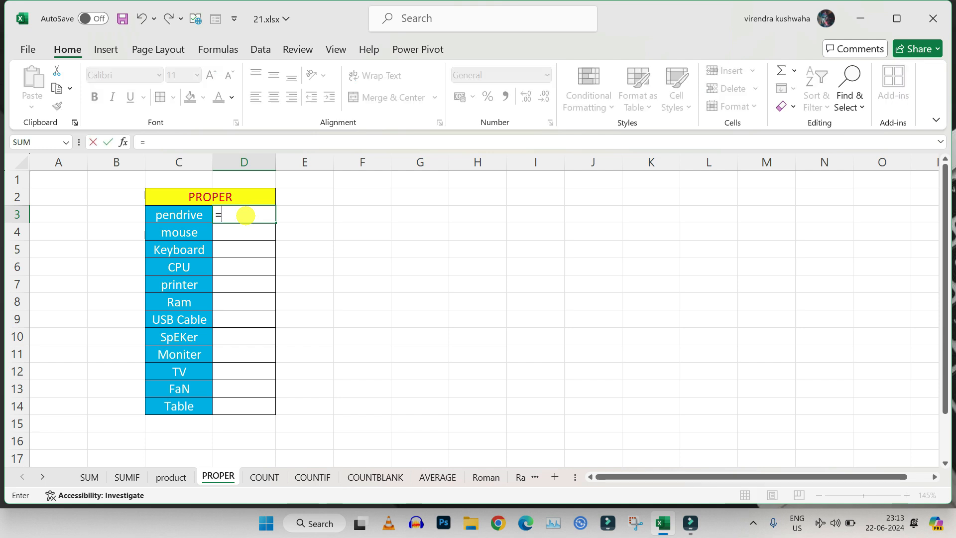
pyautogui.write('pro')
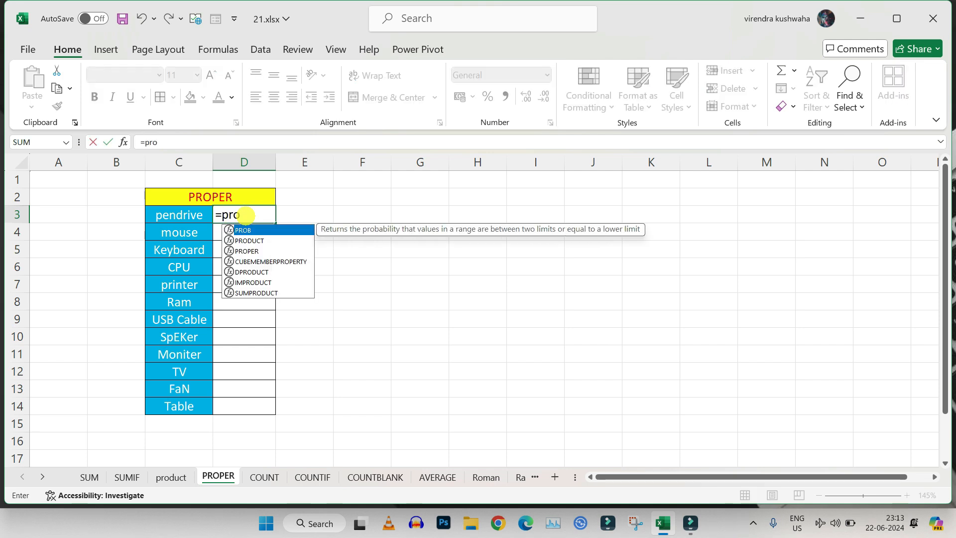
pyautogui.doubleClick(245, 252)
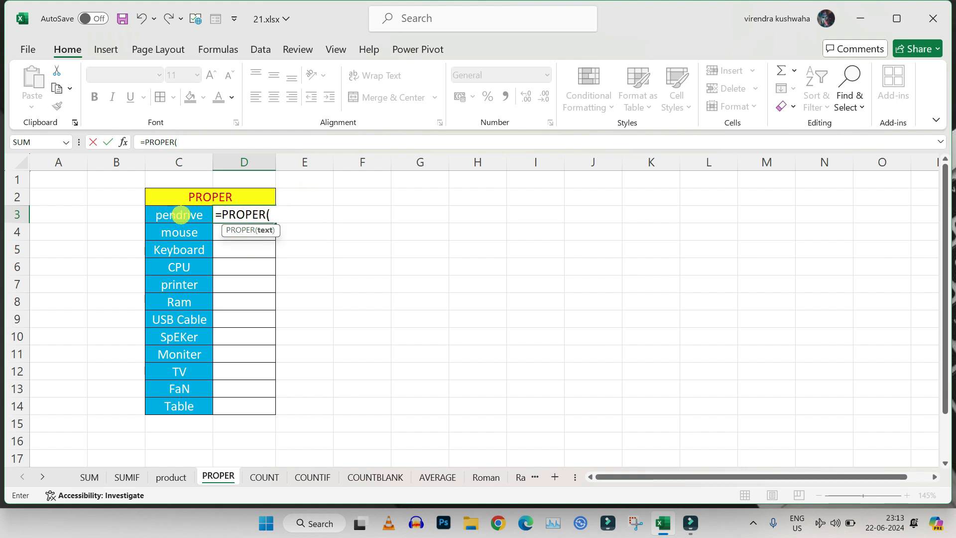
pyautogui.moveTo(181, 214); pyautogui.dragTo(173, 403)
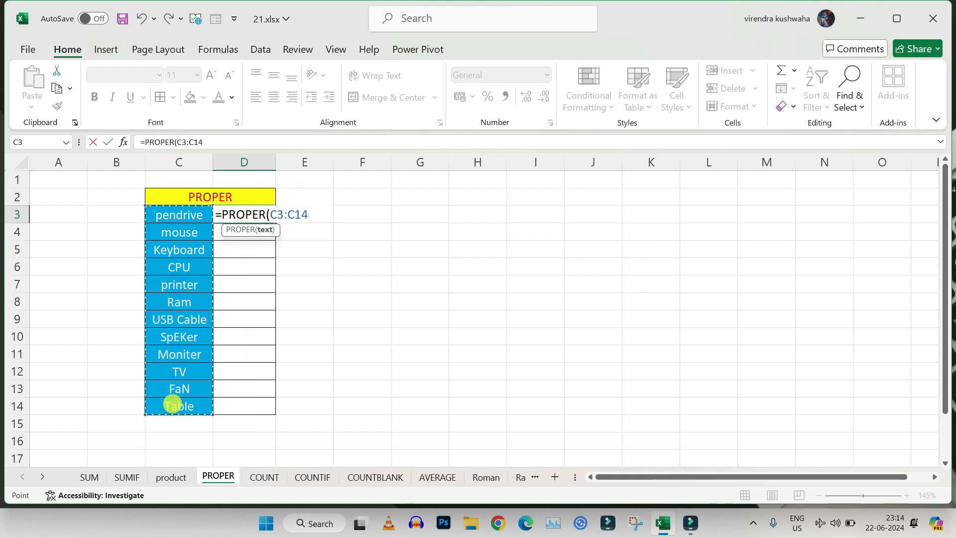
pyautogui.press('Return')
pyautogui.click(311, 336)
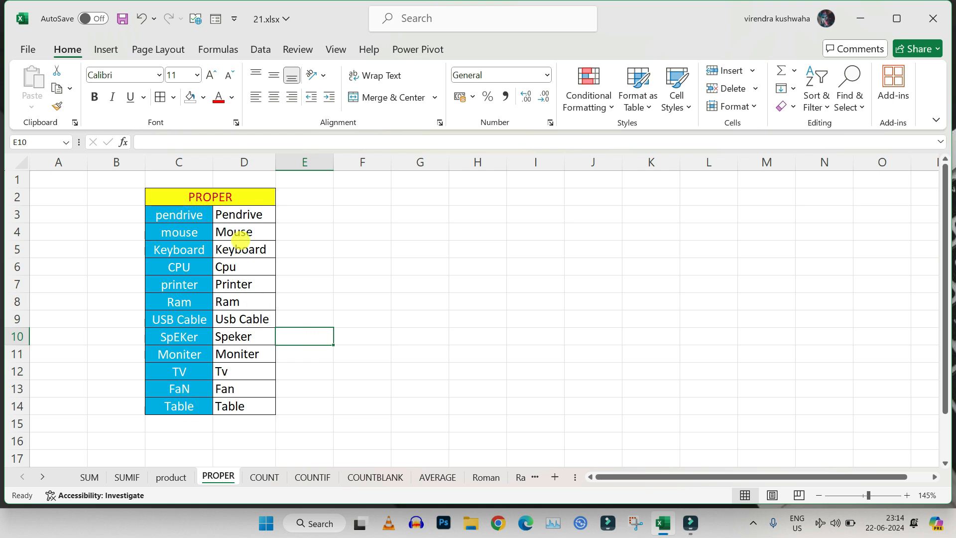
pyautogui.click(244, 215)
pyautogui.moveTo(245, 215); pyautogui.dragTo(234, 405)
pyautogui.click(338, 388)
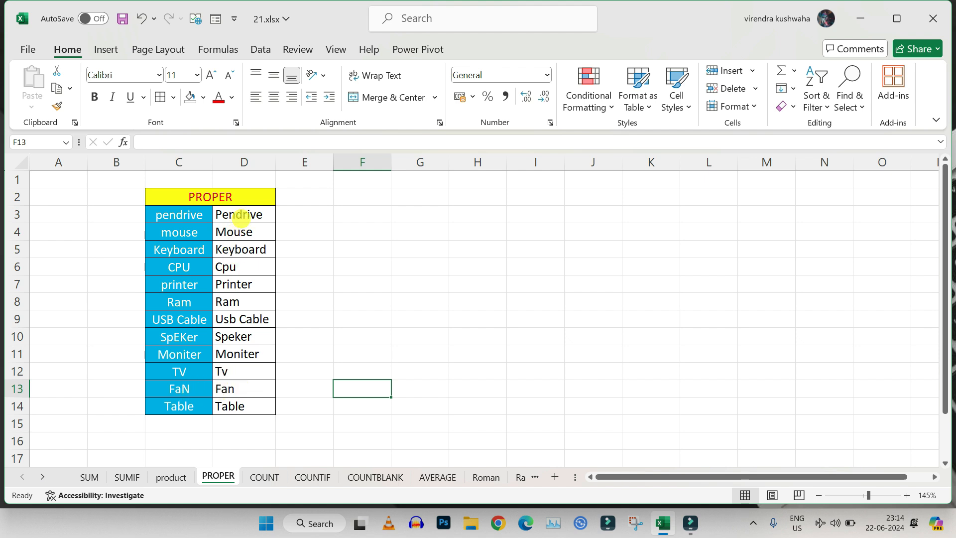
pyautogui.moveTo(239, 215); pyautogui.dragTo(248, 406)
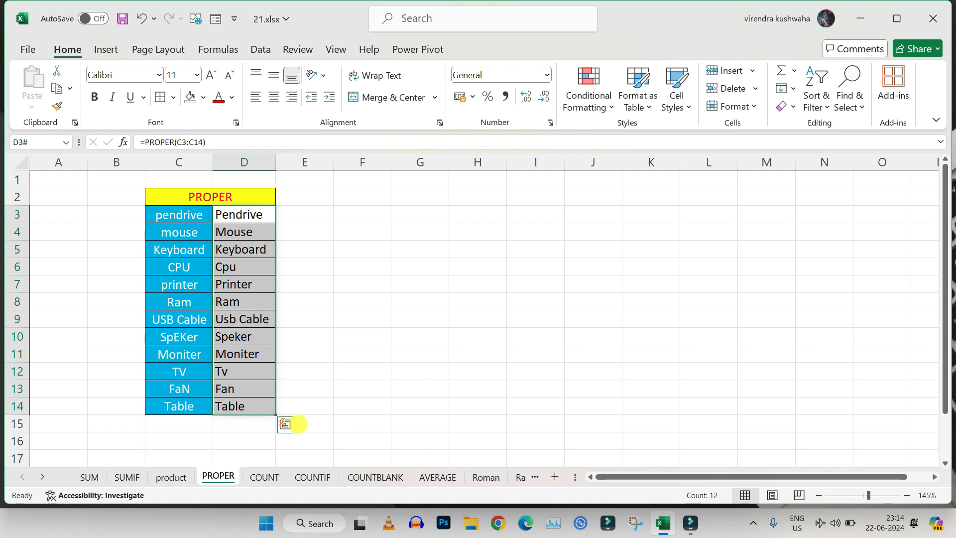
pyautogui.click(313, 419)
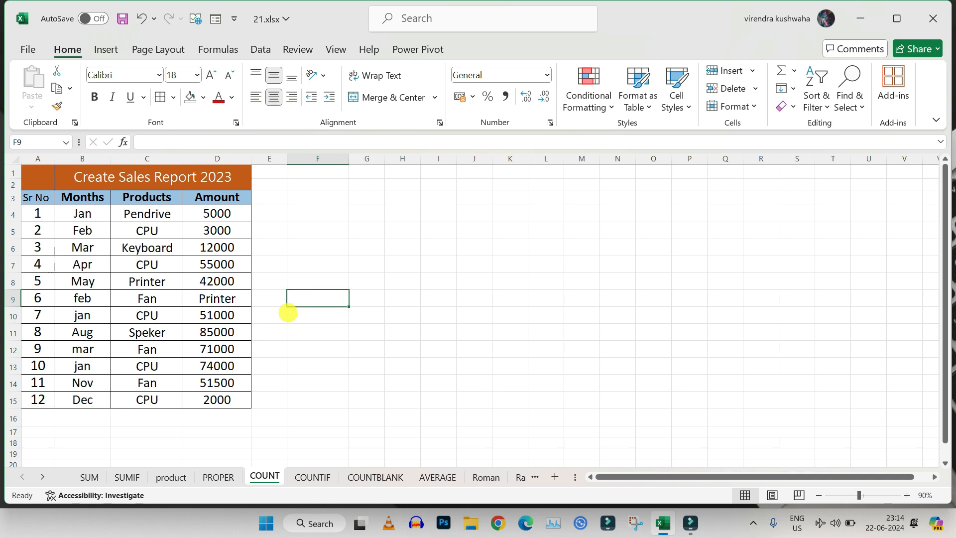
# - Count the numeric entries of the Amount column in cell F9 of the COUNT sheet with =COUNT(D4:D15), and check the formula
pyautogui.write('=')
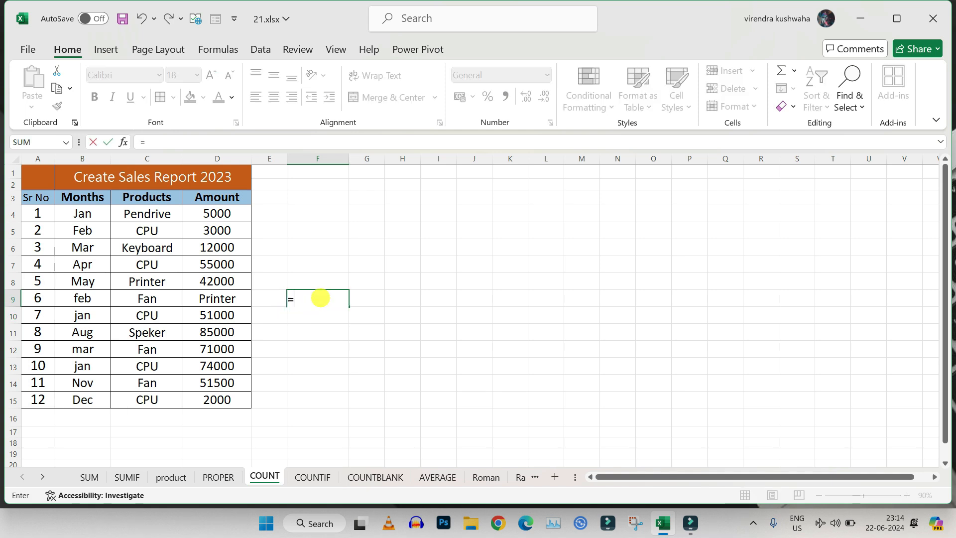
pyautogui.write('coun')
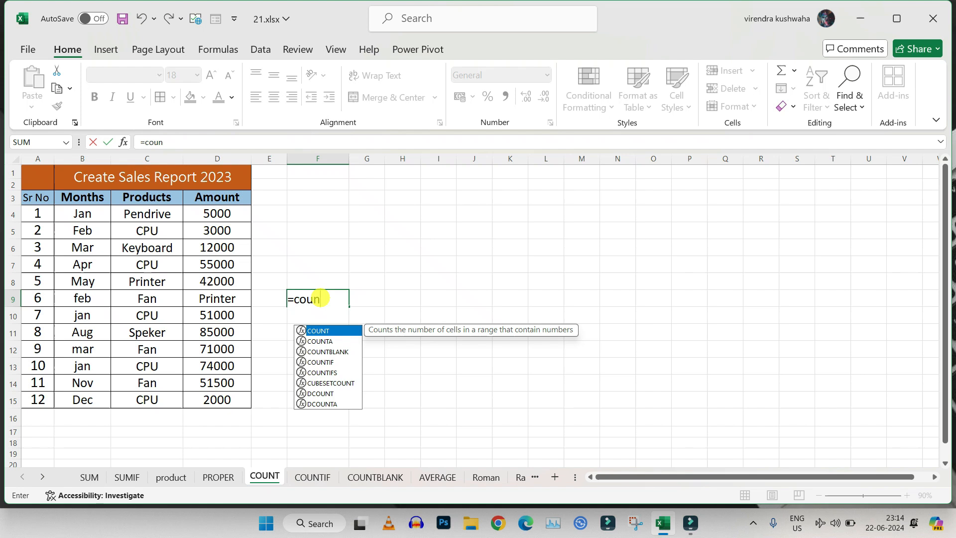
pyautogui.press('Tab')
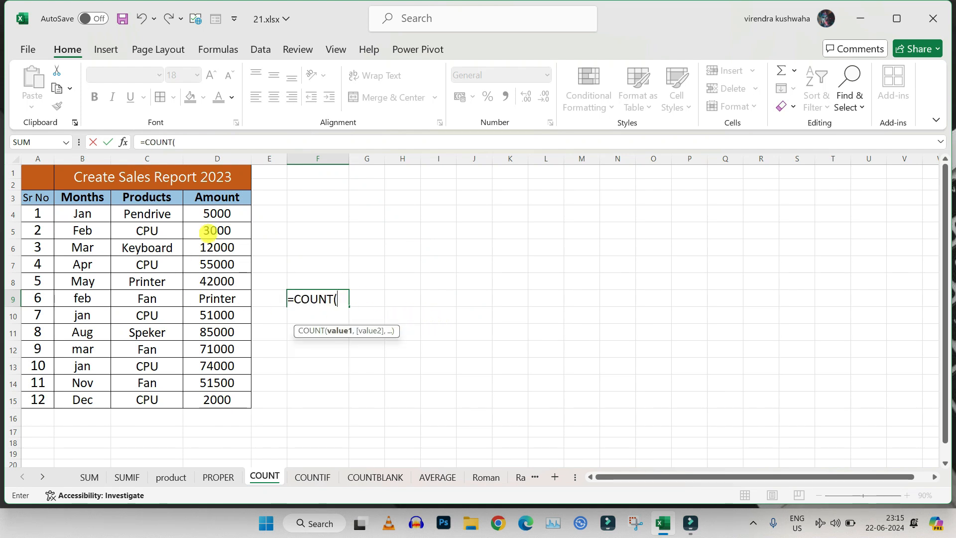
pyautogui.moveTo(220, 214); pyautogui.dragTo(217, 399)
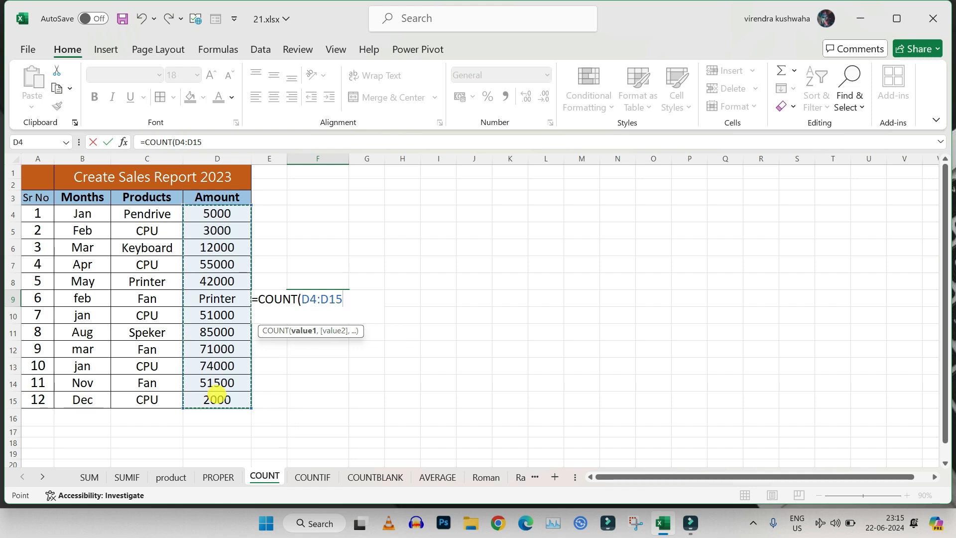
pyautogui.press('Return')
pyautogui.click(331, 382)
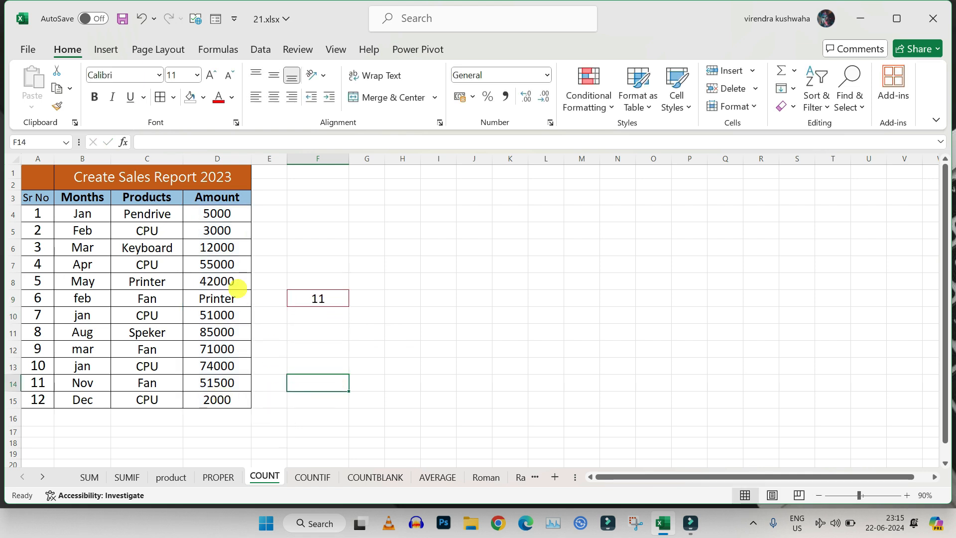
pyautogui.click(317, 302)
pyautogui.click(380, 300)
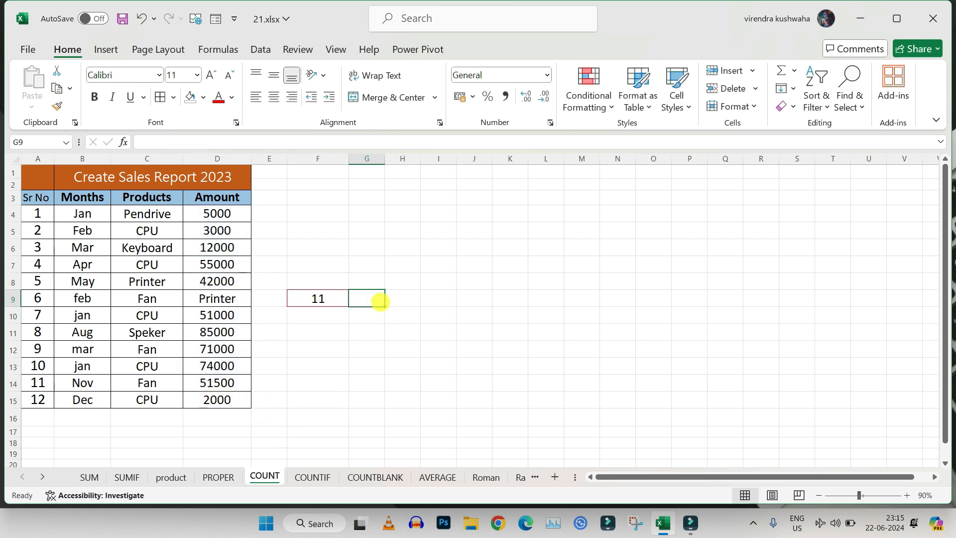
pyautogui.click(310, 304)
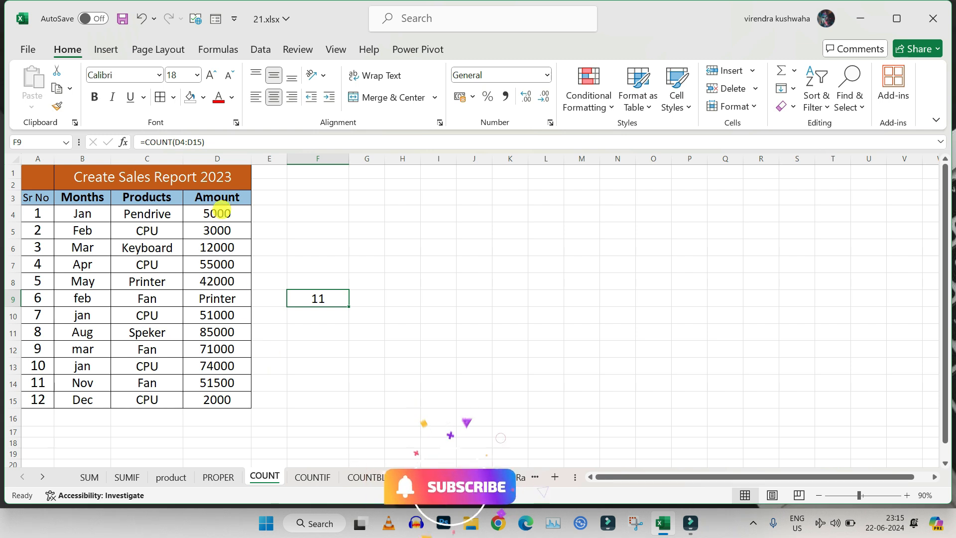
# - Replace the text entry in Amount cell D9 with the number 4, and check the count in F9
pyautogui.click(221, 213)
pyautogui.moveTo(222, 214); pyautogui.dragTo(221, 403)
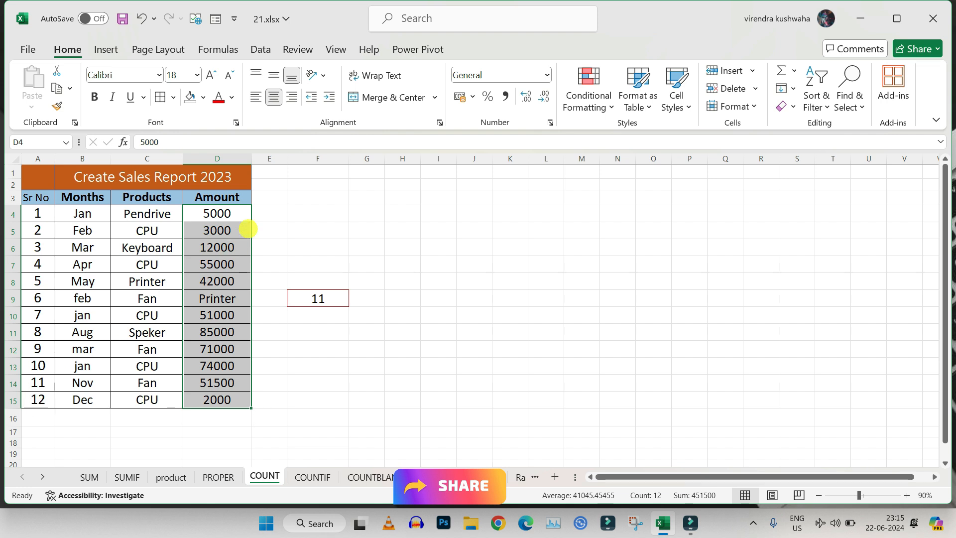
pyautogui.click(263, 362)
pyautogui.click(260, 315)
pyautogui.click(203, 299)
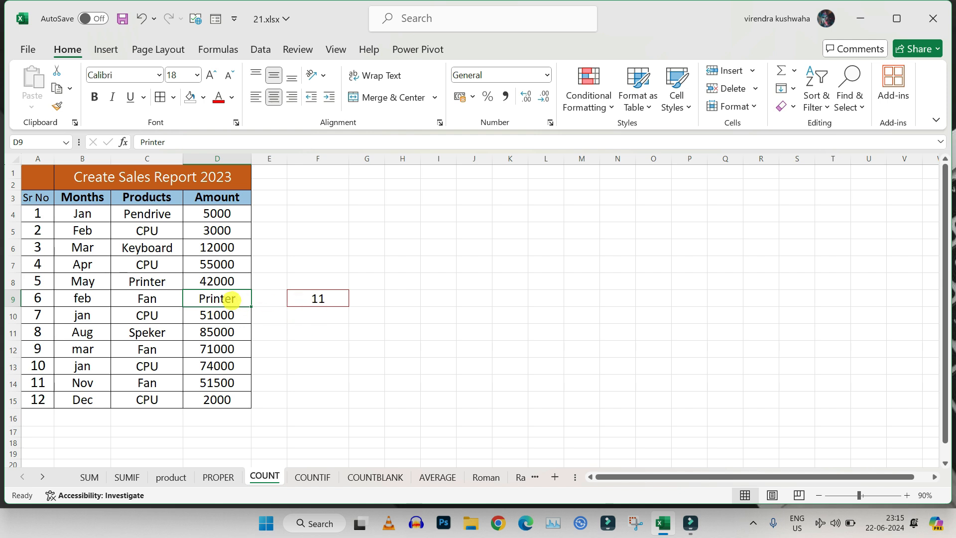
pyautogui.write('4')
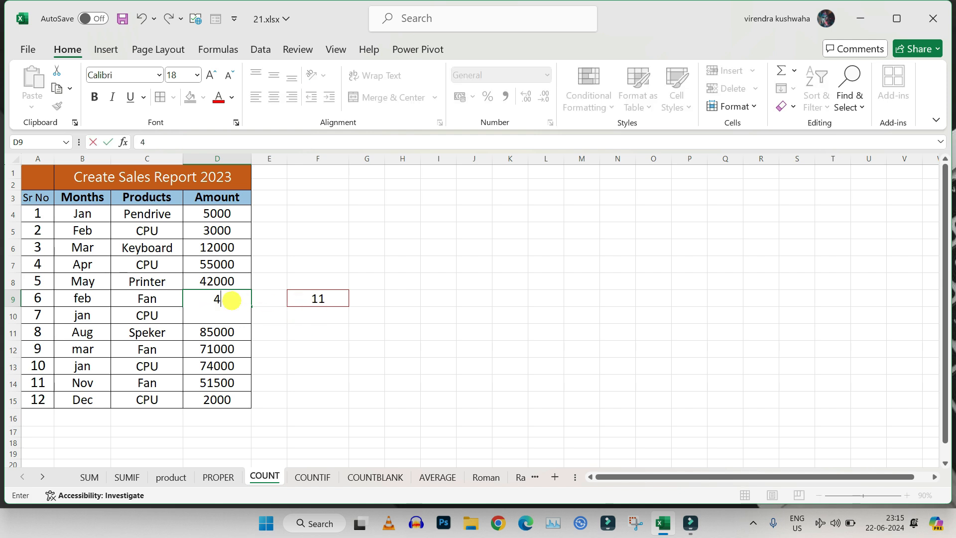
pyautogui.press('Return')
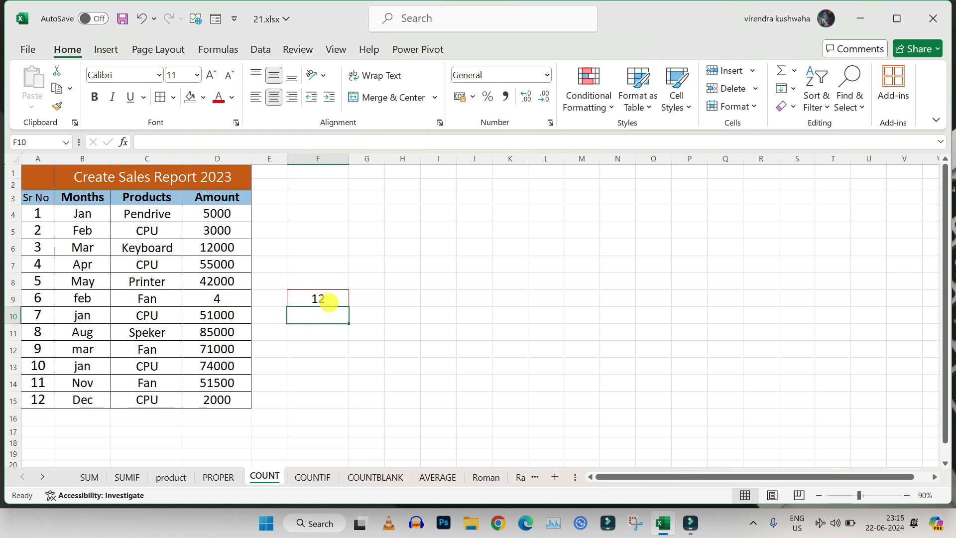
pyautogui.click(331, 302)
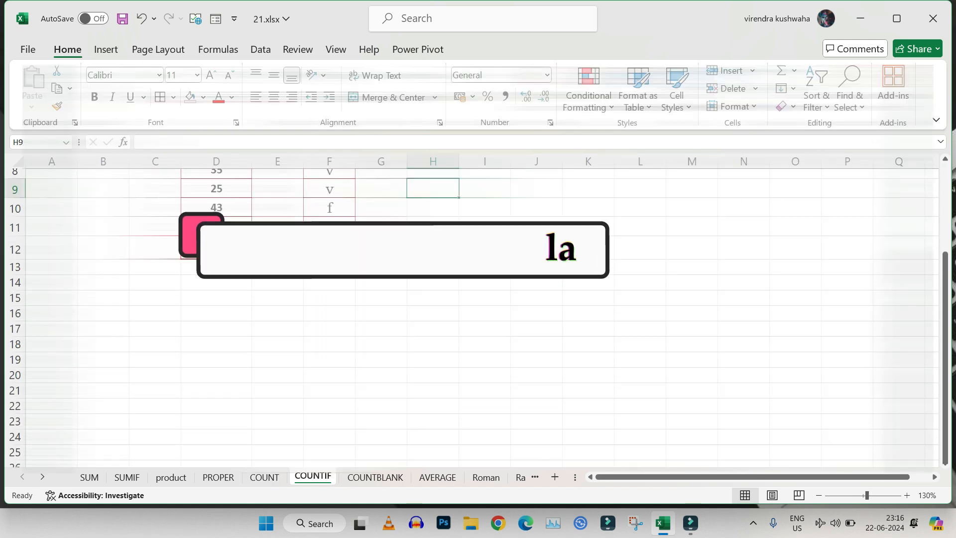
# - Examine the letters in F3:F11 on the COUNTIF sheet, going through the cells that contain v
pyautogui.click(396, 246)
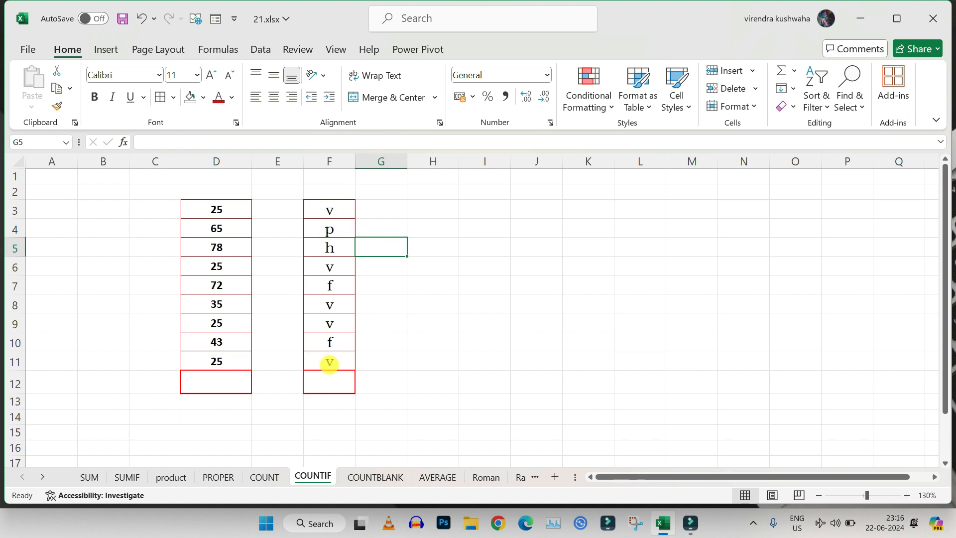
pyautogui.click(399, 343)
pyautogui.click(329, 210)
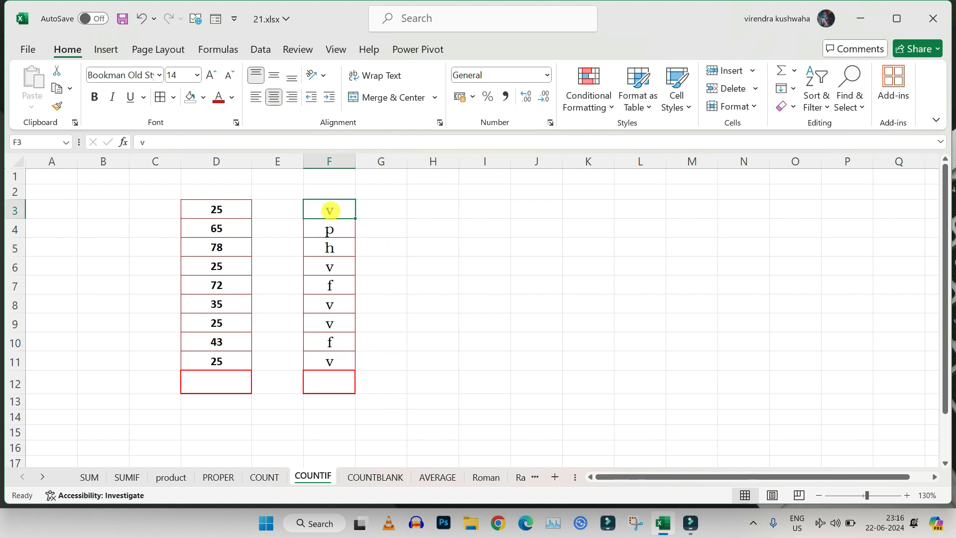
pyautogui.click(329, 264)
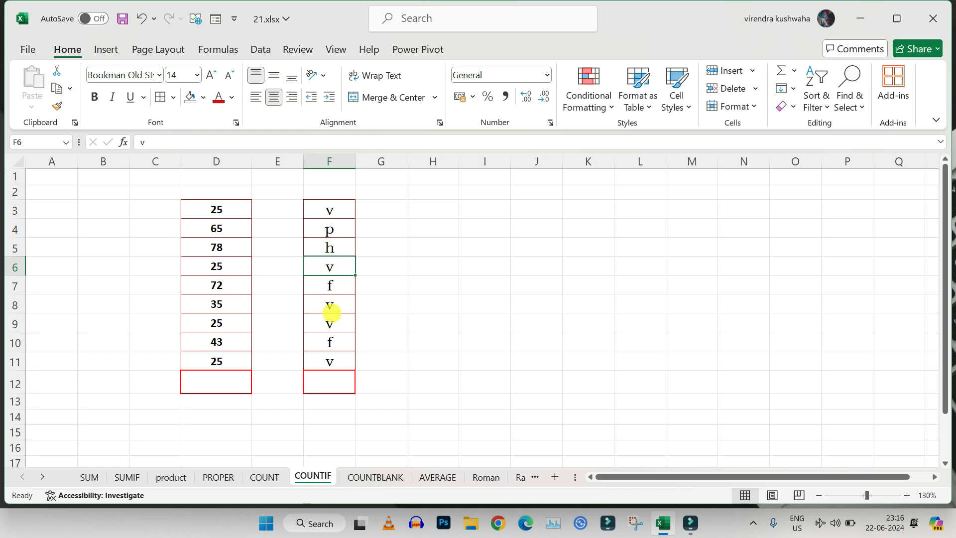
pyautogui.click(329, 307)
pyautogui.click(329, 324)
pyautogui.click(329, 360)
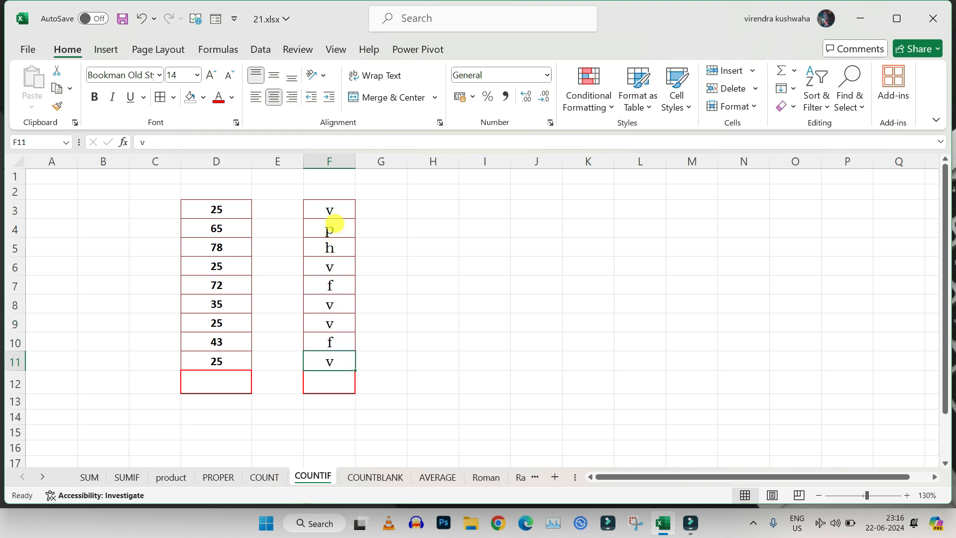
pyautogui.click(329, 209)
pyautogui.click(332, 264)
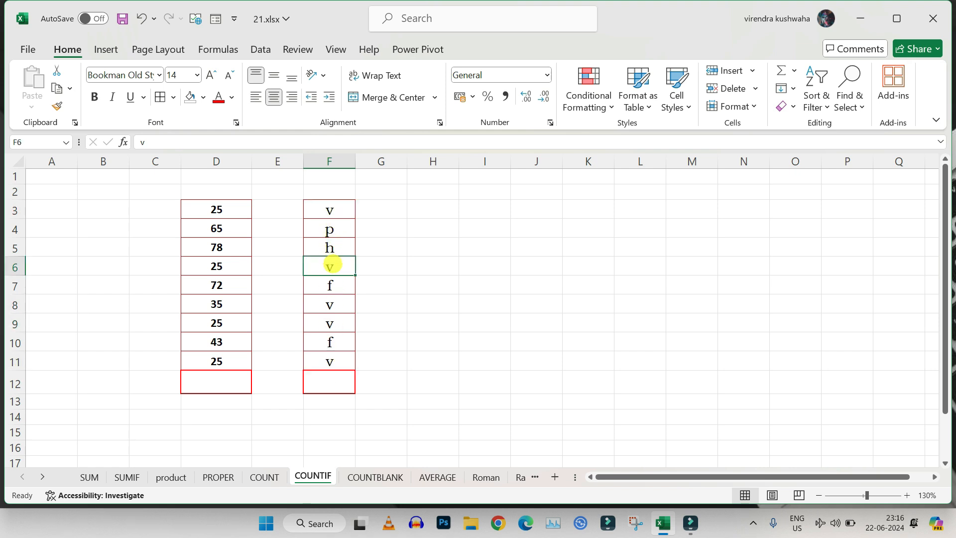
pyautogui.click(329, 324)
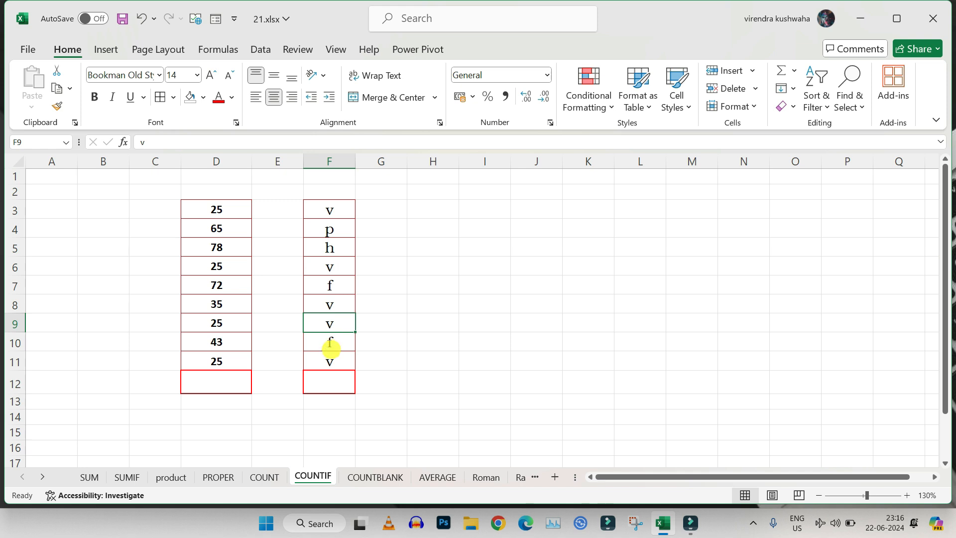
pyautogui.click(330, 361)
# - Count the cells containing v in cell F12 with the formula =COUNTIF(F3:F11,"v")
pyautogui.click(329, 382)
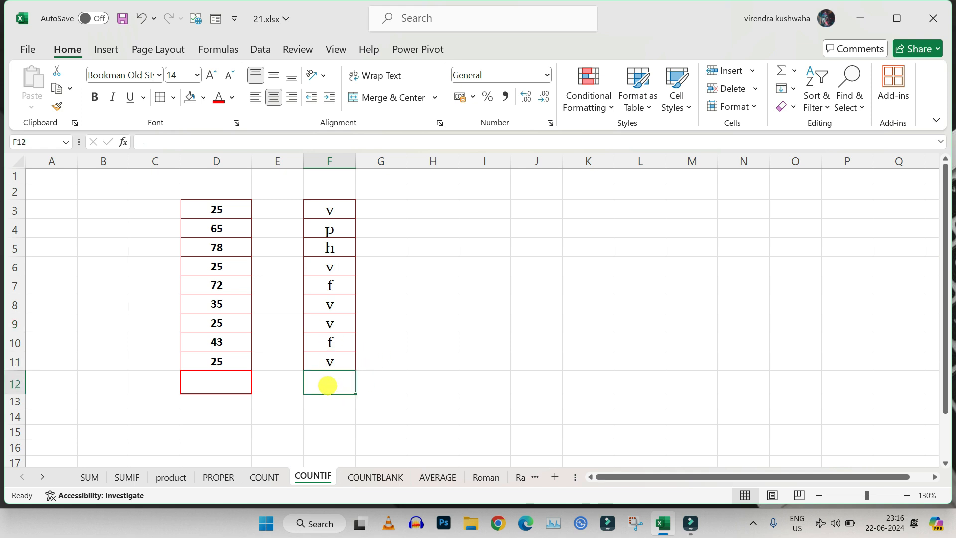
pyautogui.write('=')
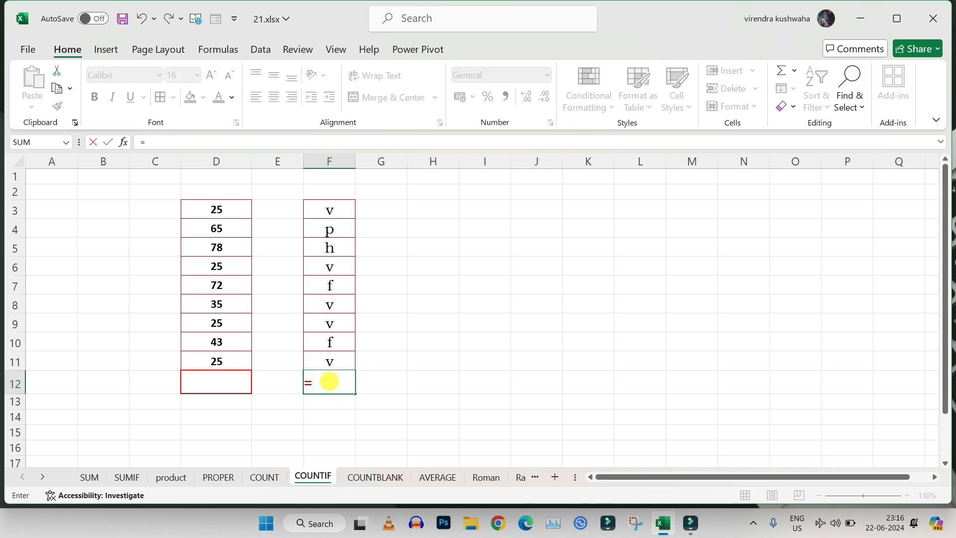
pyautogui.write('coun')
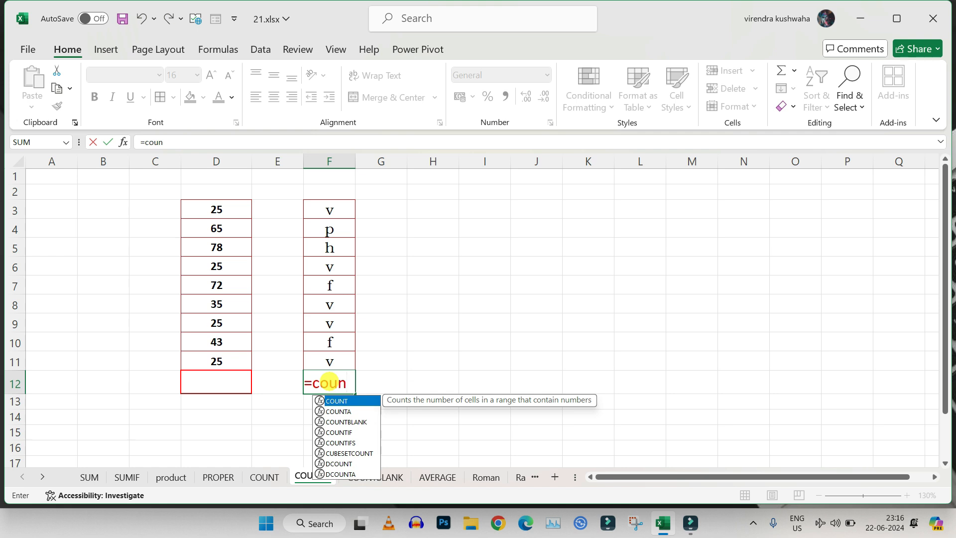
pyautogui.press('Down')
pyautogui.press('Down')
pyautogui.press('Down')
pyautogui.press('Tab')
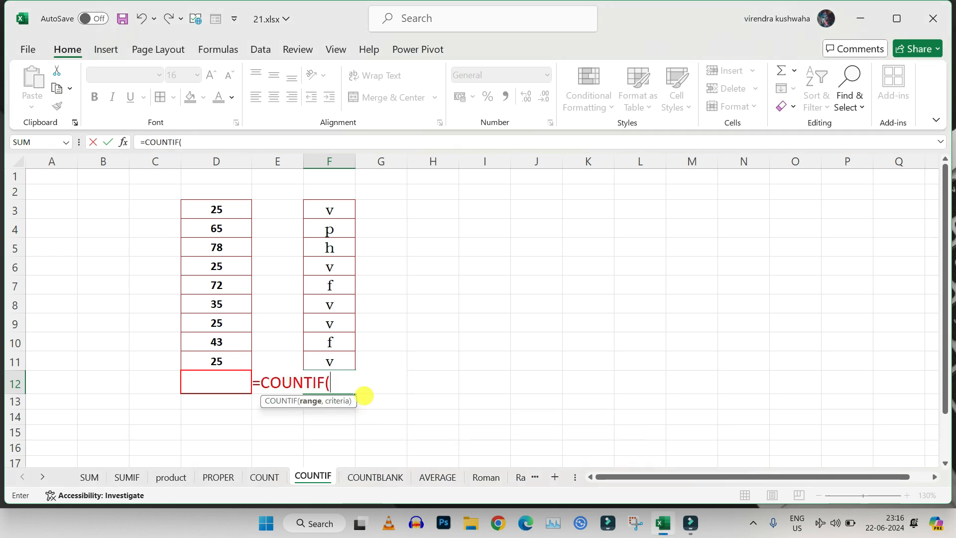
pyautogui.moveTo(325, 208); pyautogui.dragTo(331, 359)
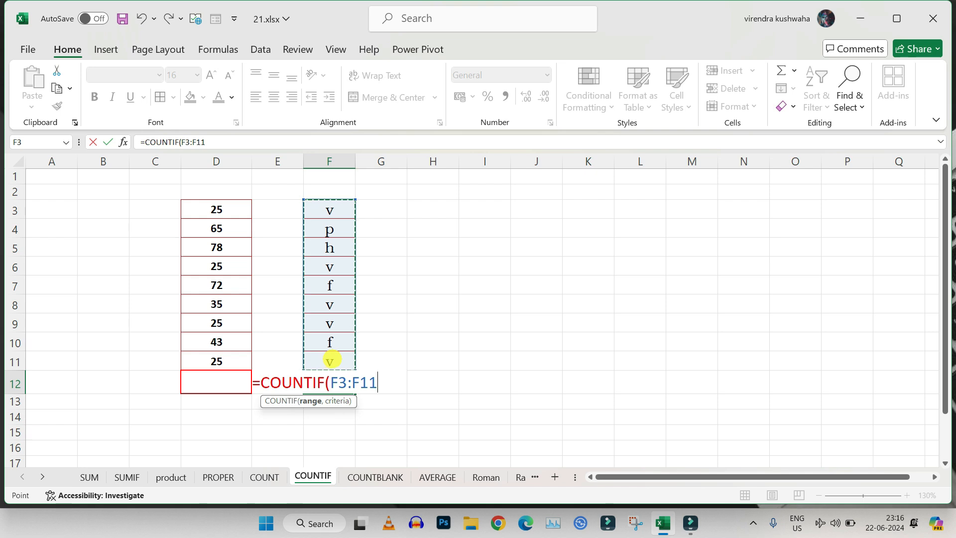
pyautogui.write(',"v')
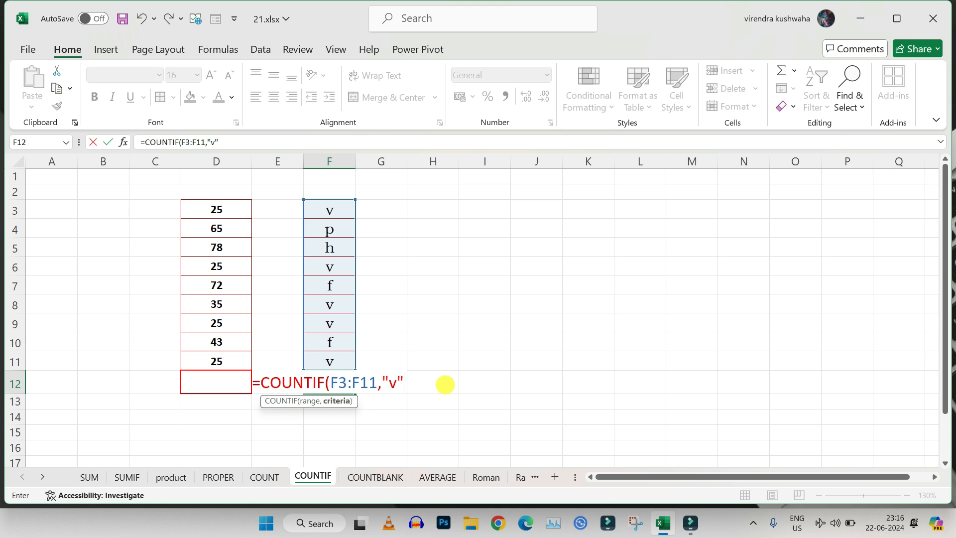
pyautogui.press('Return')
pyautogui.click(390, 381)
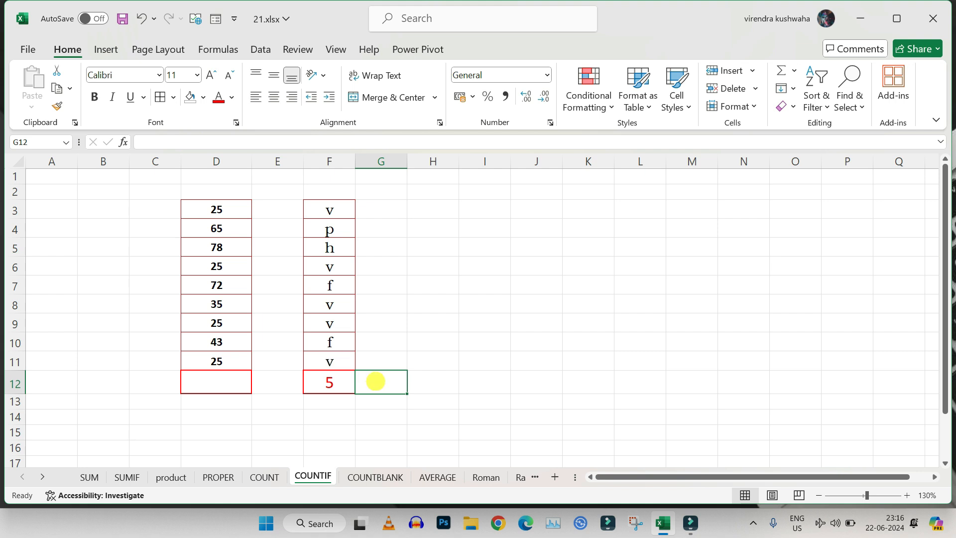
# - Check the count in F12 against each v entry in F3:F11
pyautogui.click(332, 209)
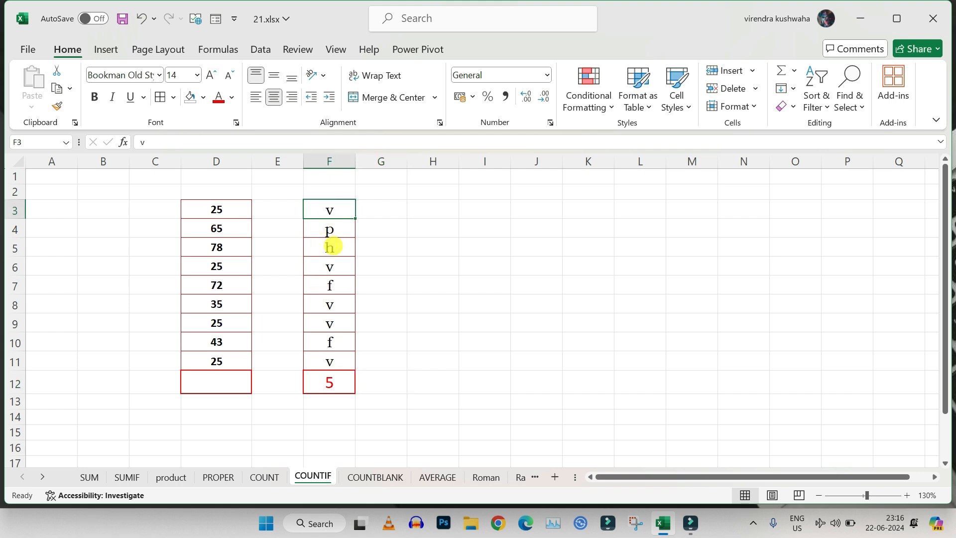
pyautogui.click(329, 267)
pyautogui.click(323, 304)
pyautogui.click(327, 325)
pyautogui.click(332, 361)
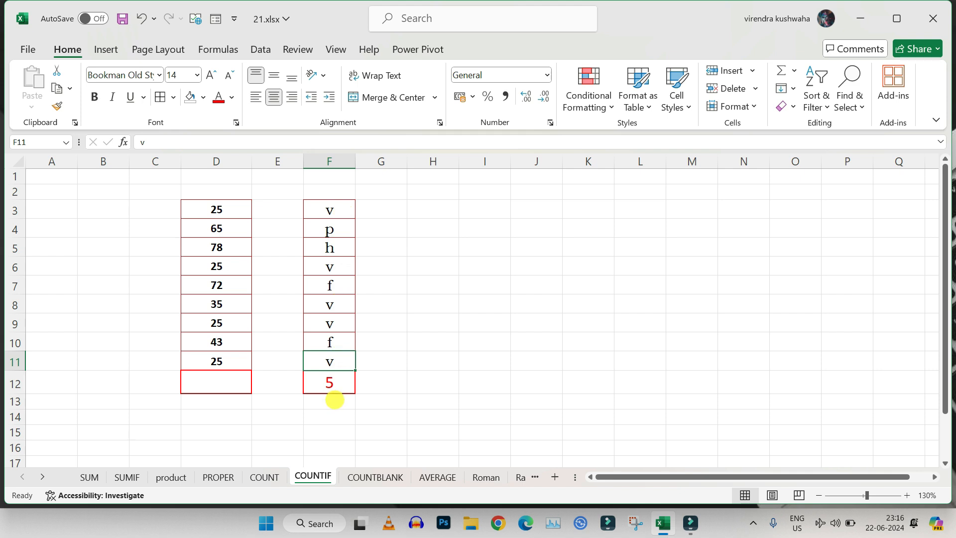
pyautogui.click(312, 388)
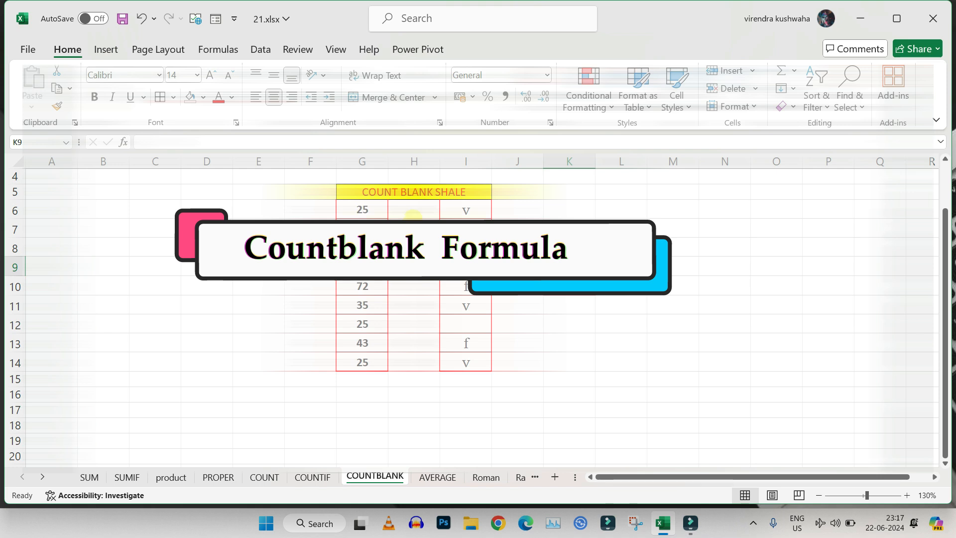
# - Clear the letter e from cell I9 on the COUNTBLANK sheet, and review the blank cells in the letter column
pyautogui.moveTo(463, 208); pyautogui.dragTo(463, 363)
pyautogui.click(533, 359)
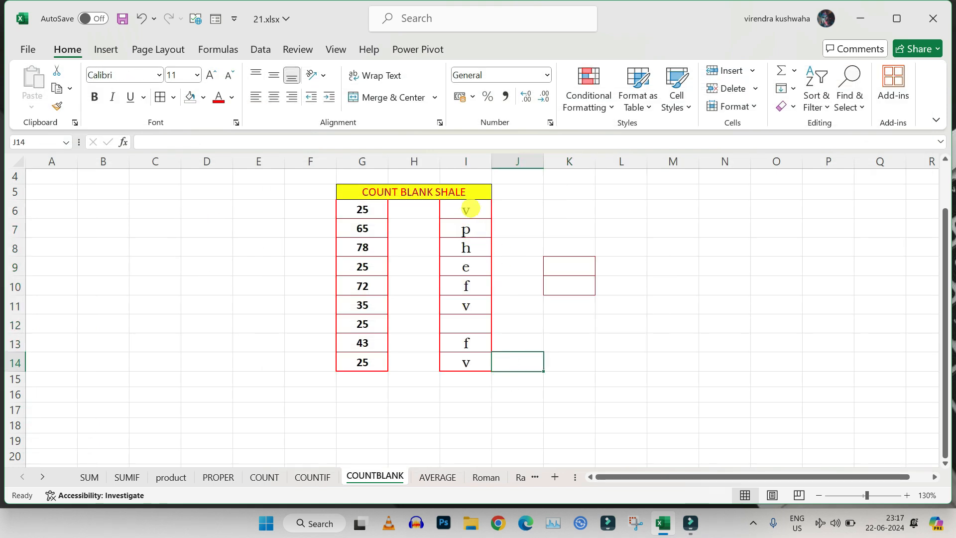
pyautogui.click(468, 267)
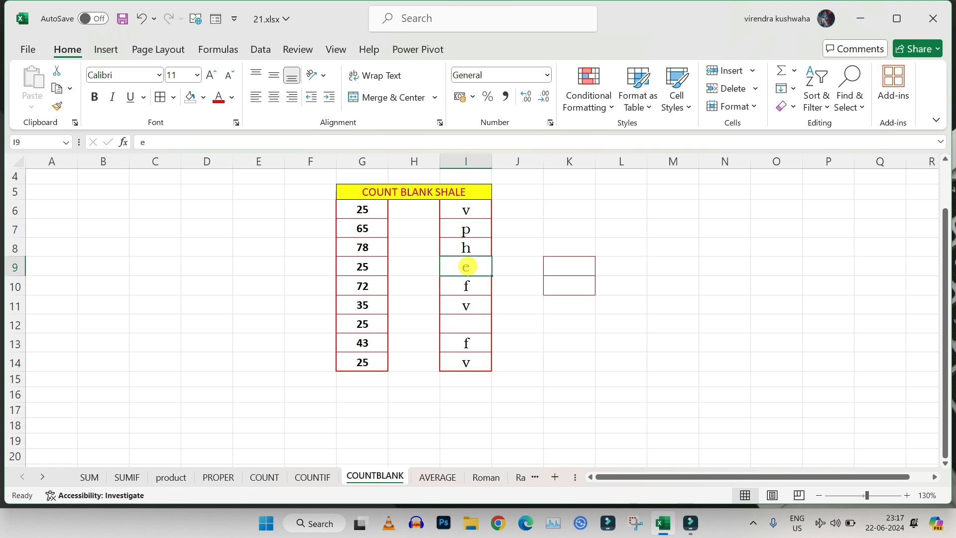
pyautogui.press('Delete')
pyautogui.click(513, 343)
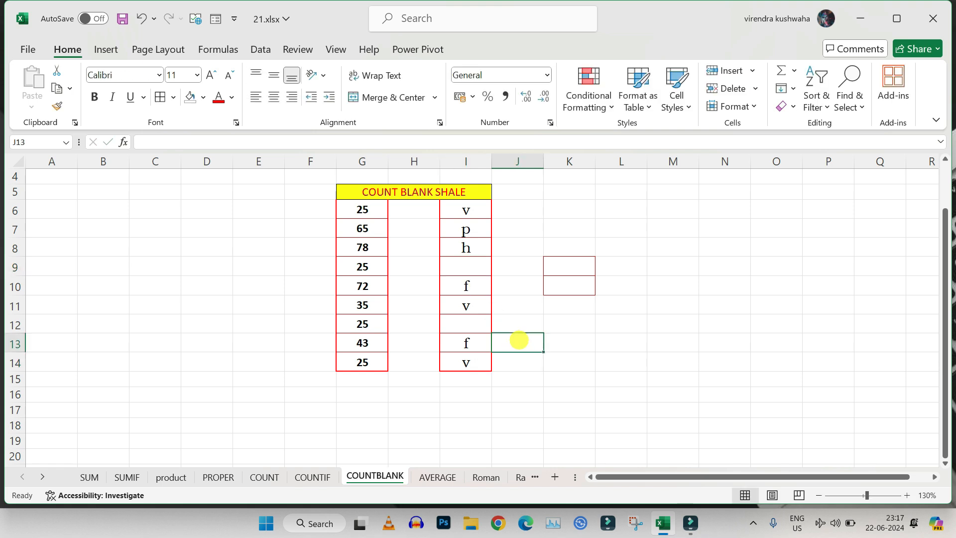
pyautogui.moveTo(480, 267); pyautogui.dragTo(471, 339)
pyautogui.click(508, 324)
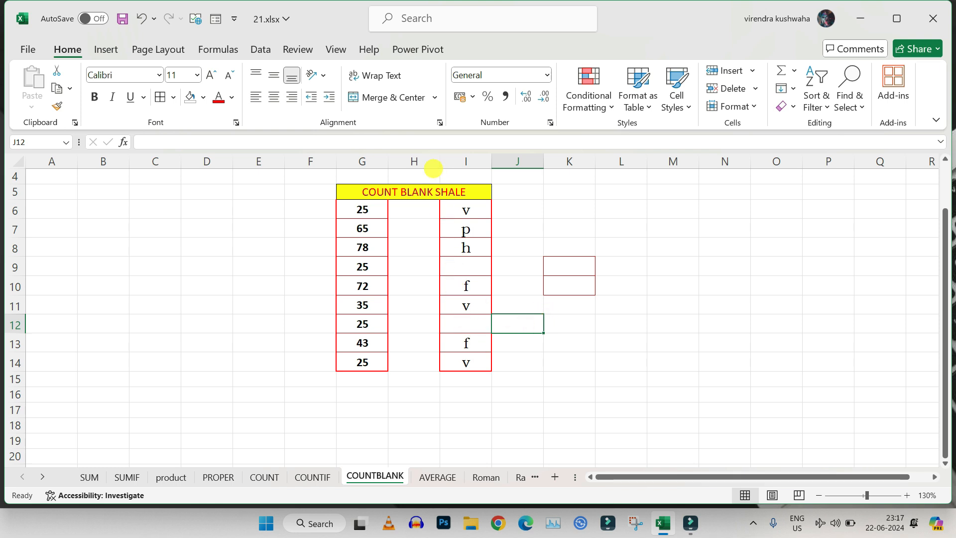
# - Count the blank cells of the letter column in cell K9 with =COUNTBLANK(I6:I14), and check the formula against blank cells I9 and I12
pyautogui.click(553, 266)
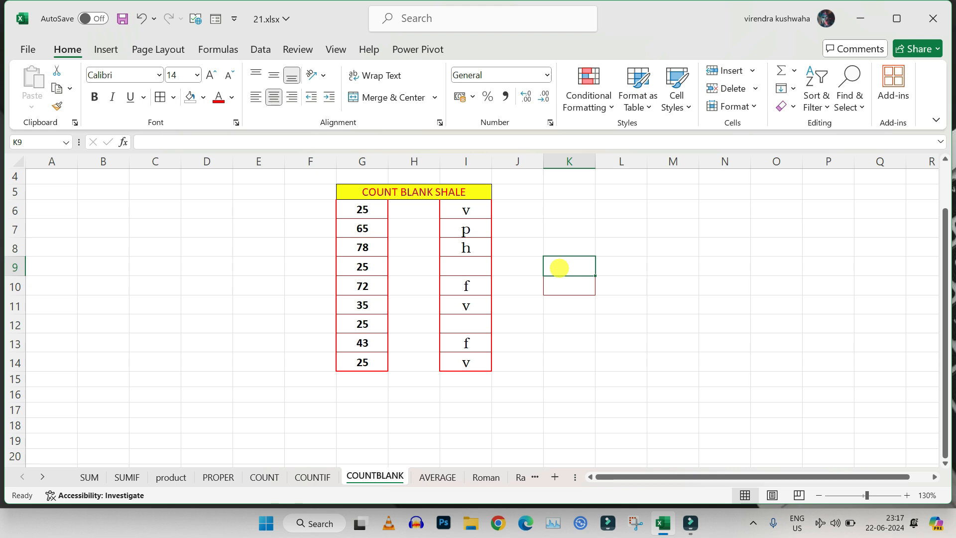
pyautogui.write('=coun')
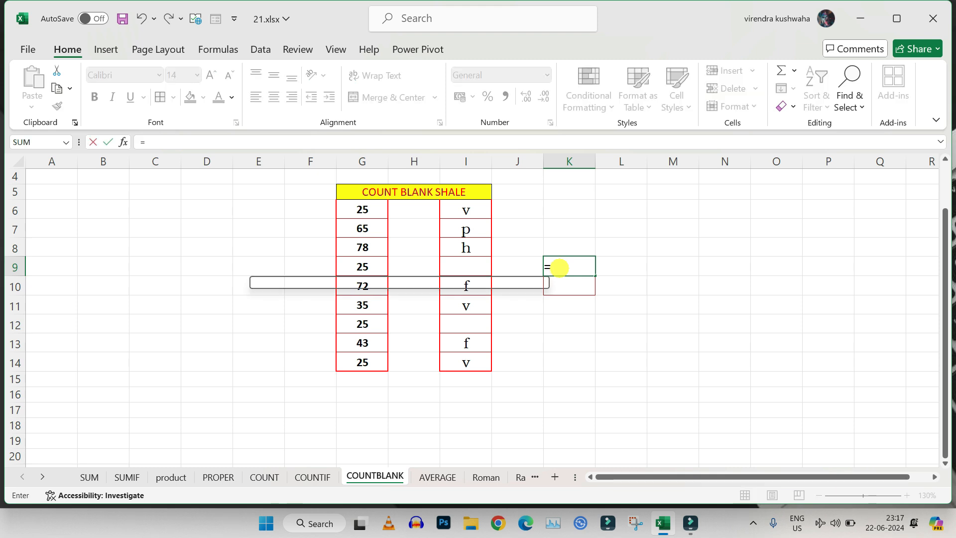
pyautogui.click(586, 304)
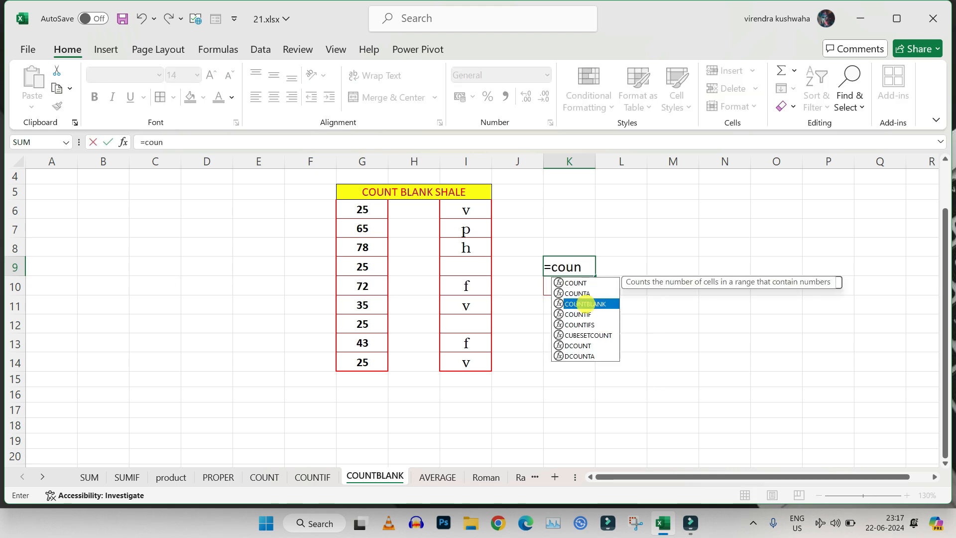
pyautogui.doubleClick(585, 303)
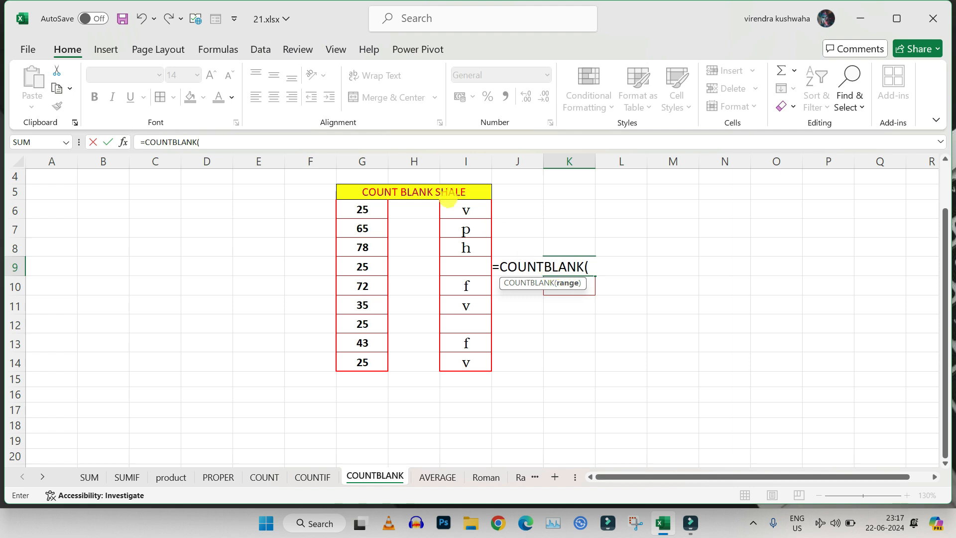
pyautogui.moveTo(466, 207); pyautogui.dragTo(467, 356)
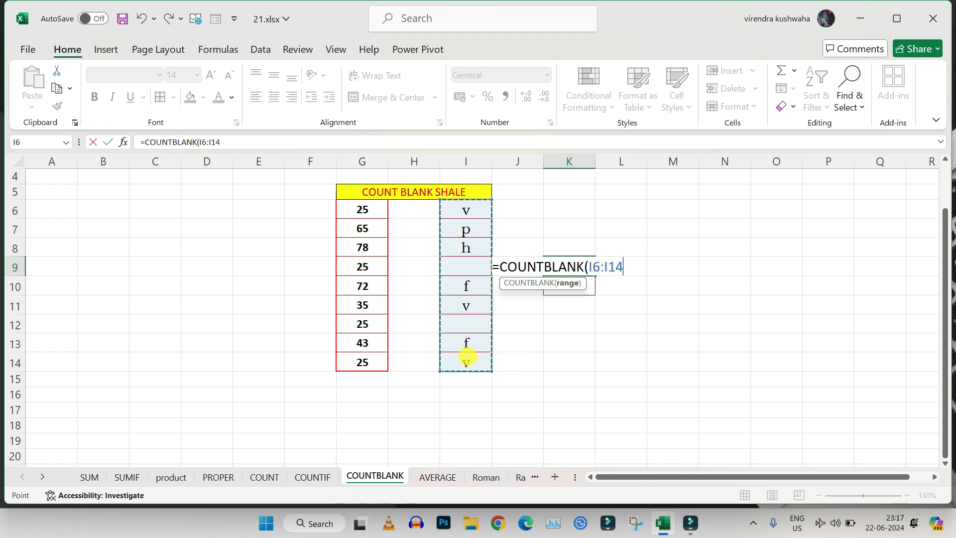
pyautogui.press('Return')
pyautogui.click(575, 306)
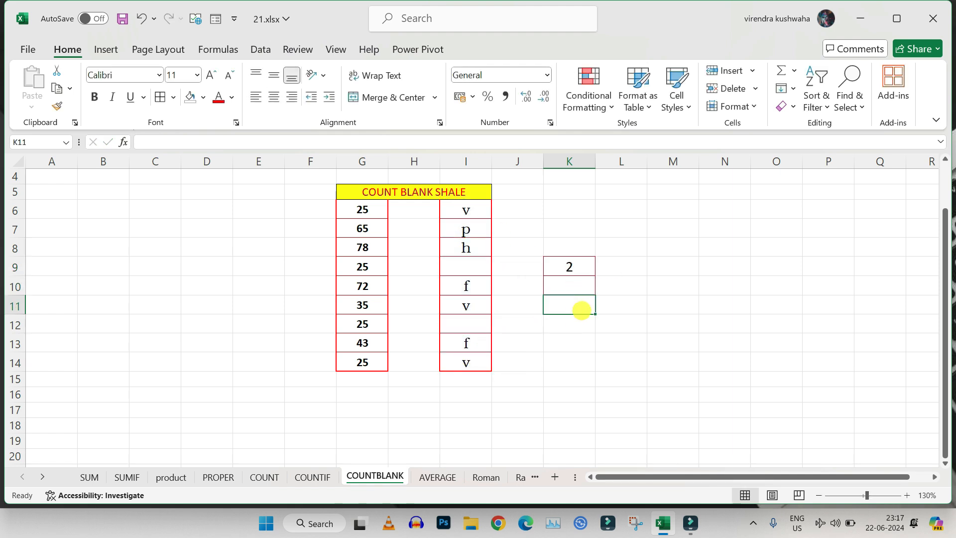
pyautogui.click(563, 261)
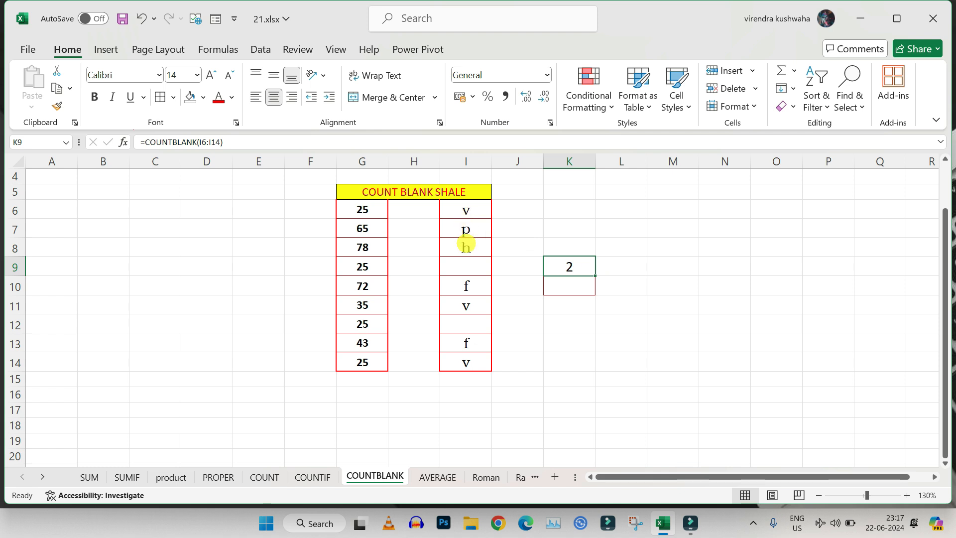
pyautogui.moveTo(461, 214); pyautogui.dragTo(463, 358)
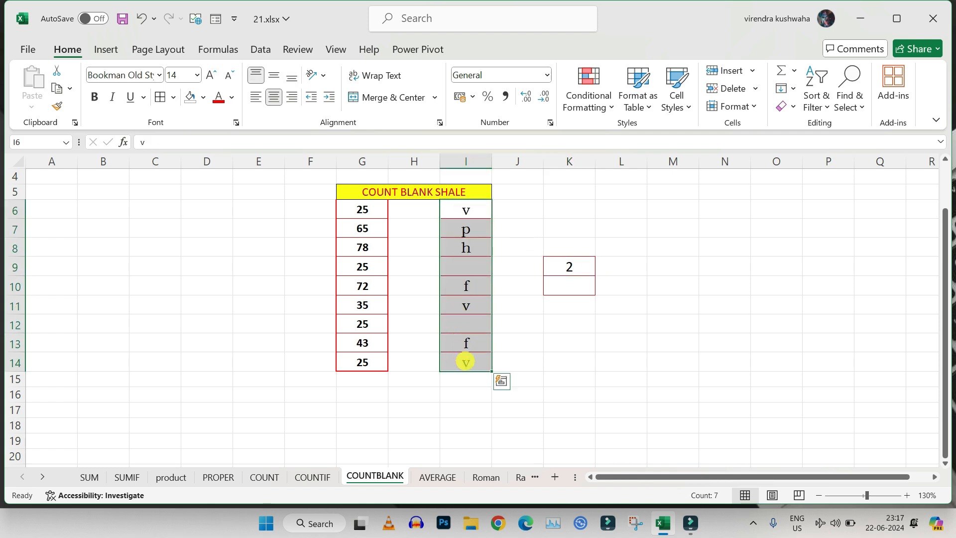
pyautogui.click(497, 359)
pyautogui.click(463, 265)
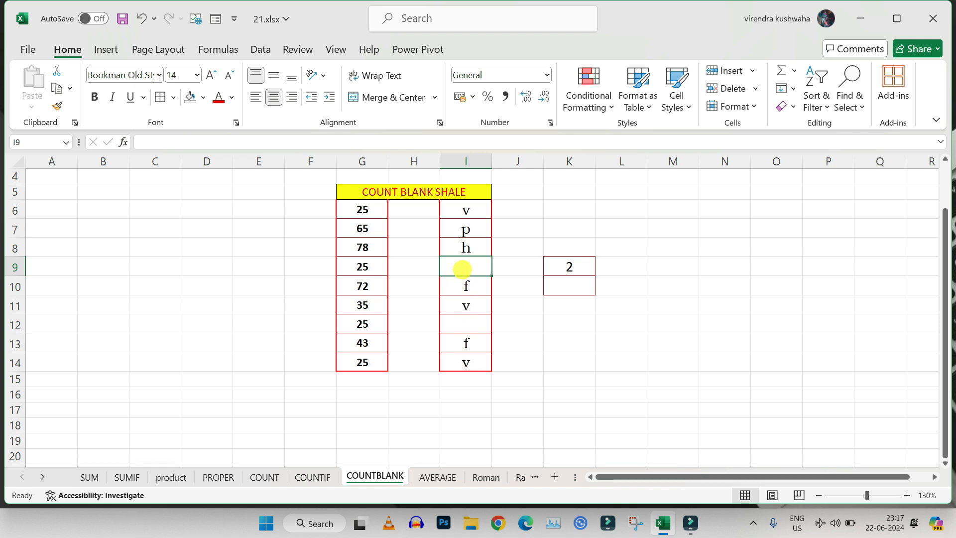
pyautogui.click(462, 325)
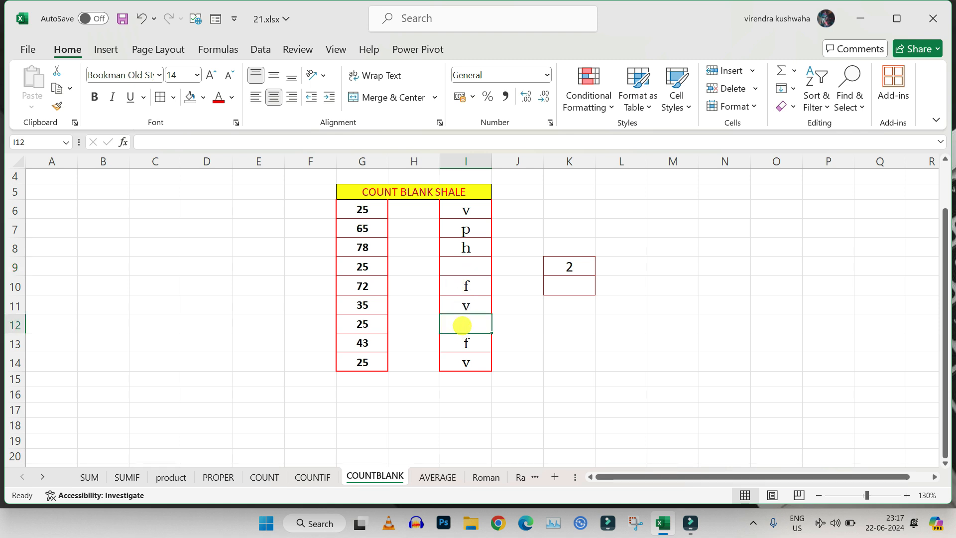
pyautogui.click(541, 336)
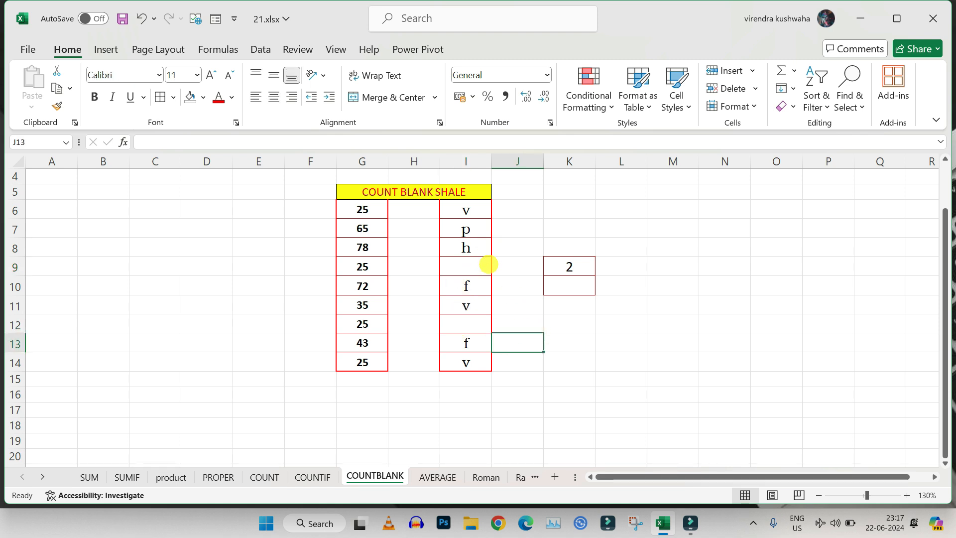
pyautogui.click(472, 321)
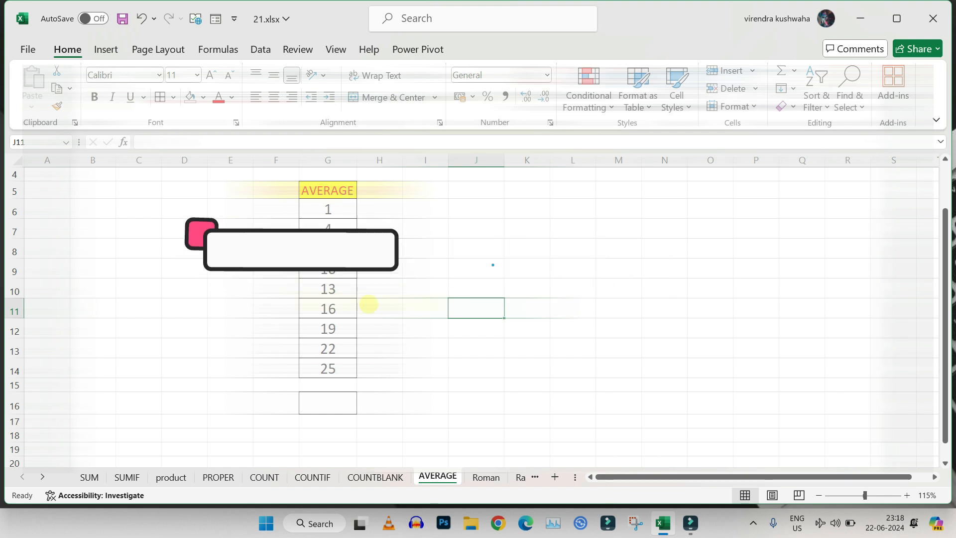
# - Average the numbers on the AVERAGE sheet in cell G16 with the formula =AVERAGE(G6:G14)
pyautogui.moveTo(329, 208); pyautogui.dragTo(327, 363)
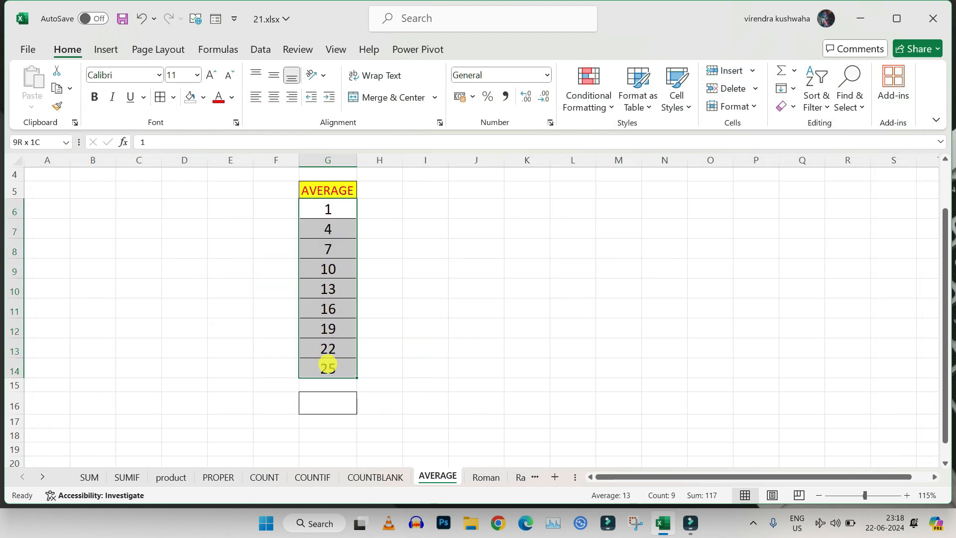
pyautogui.click(317, 404)
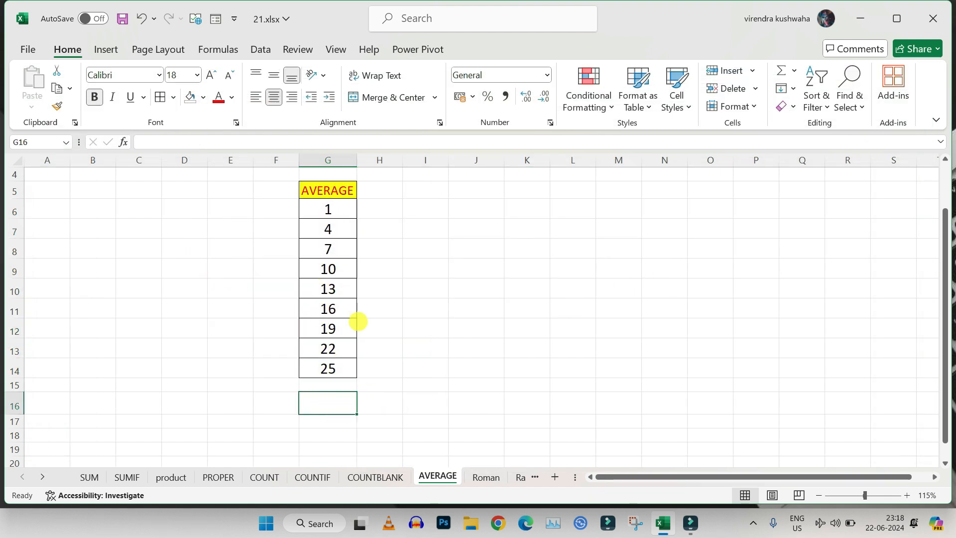
pyautogui.click(388, 402)
pyautogui.click(321, 409)
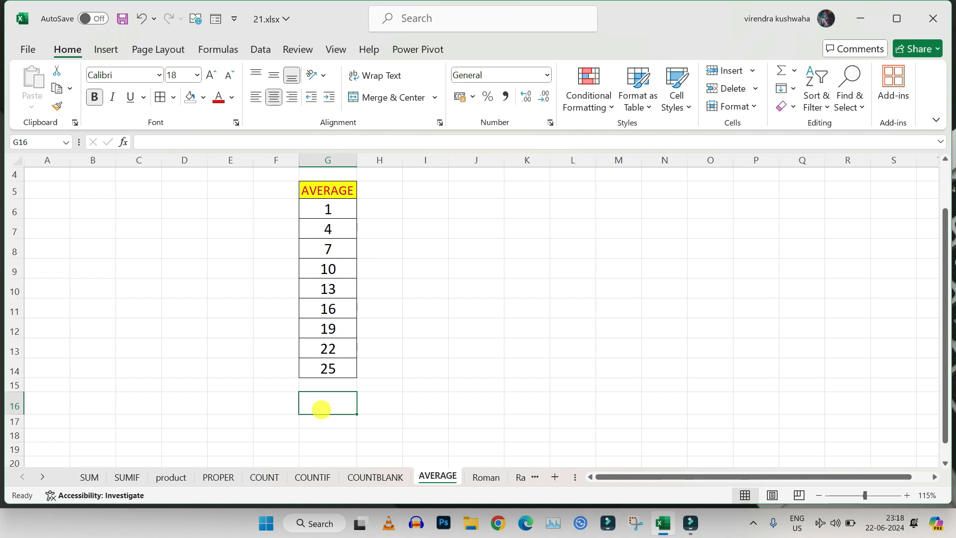
pyautogui.write('=')
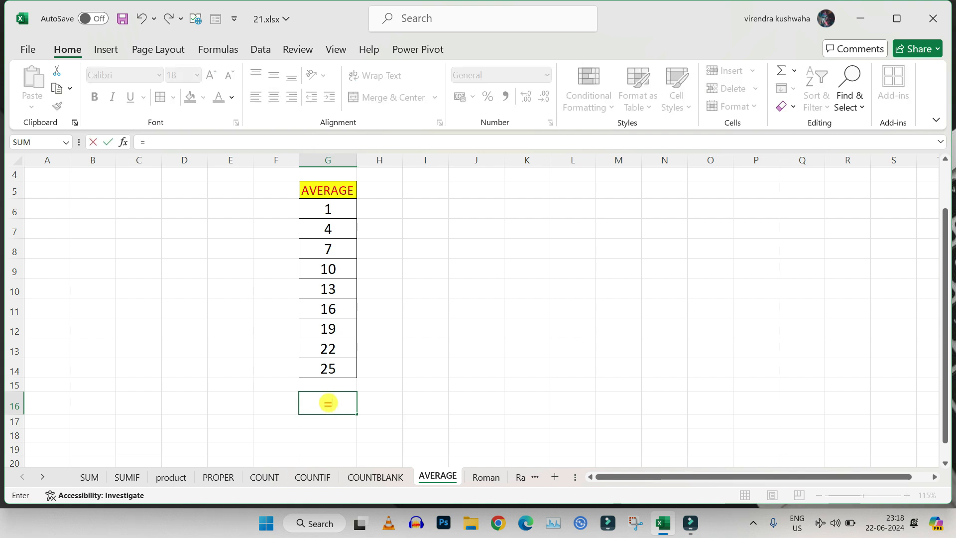
pyautogui.write('ave')
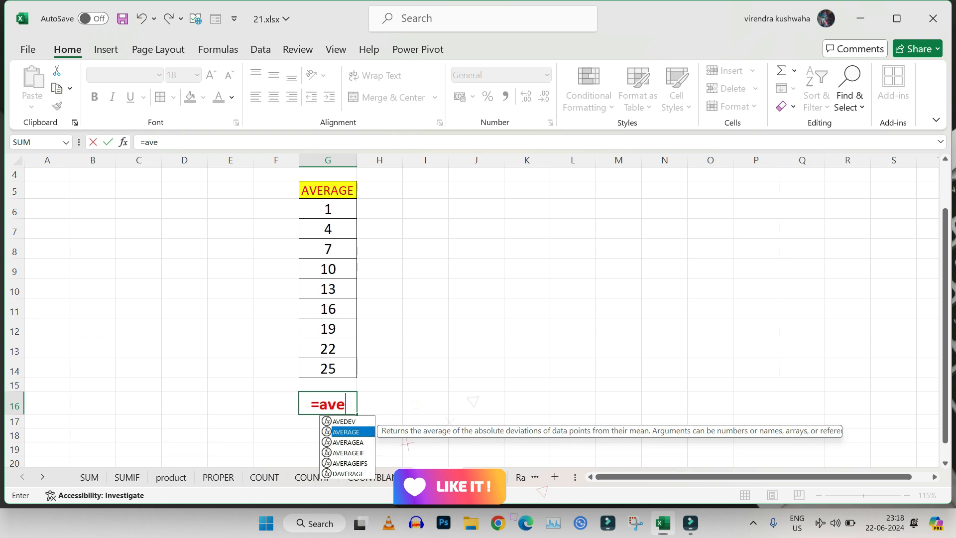
pyautogui.doubleClick(345, 432)
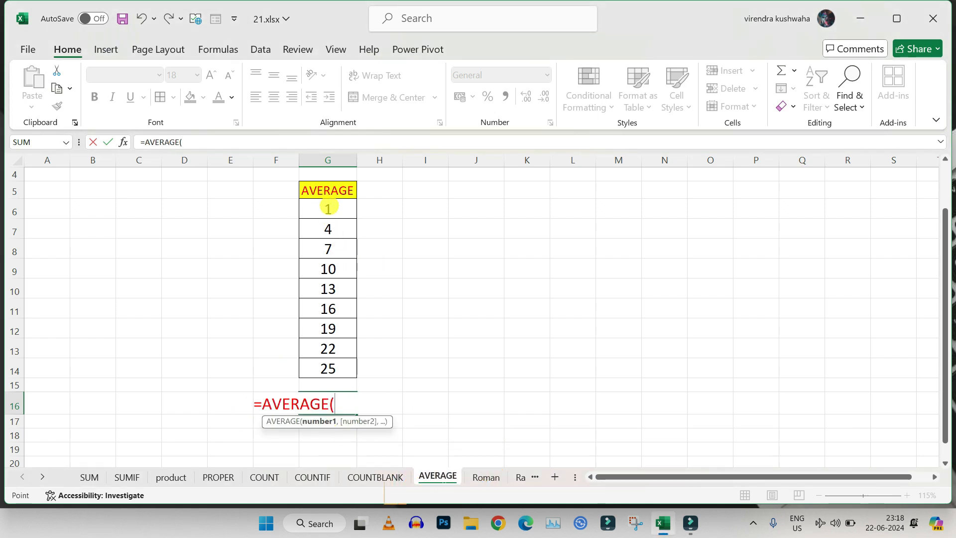
pyautogui.moveTo(327, 208); pyautogui.dragTo(328, 368)
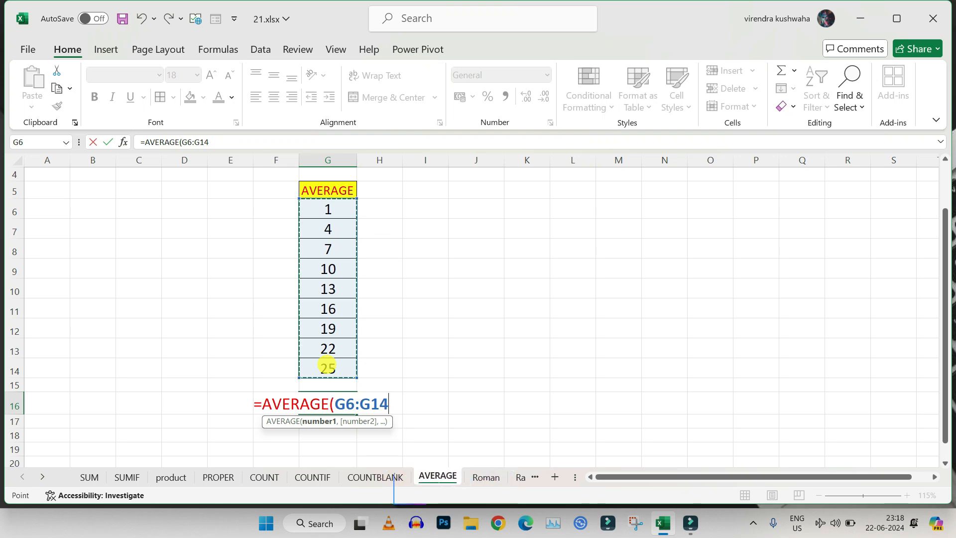
pyautogui.press('Return')
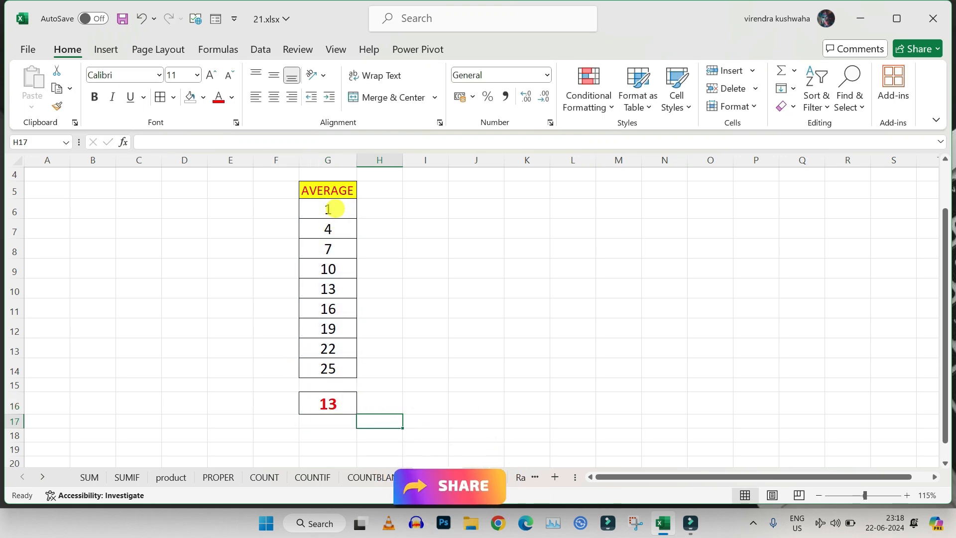
# - Check the average in G16 against the source numbers in G6:G14
pyautogui.moveTo(328, 209); pyautogui.dragTo(333, 328)
pyautogui.moveTo(335, 354); pyautogui.dragTo(331, 370)
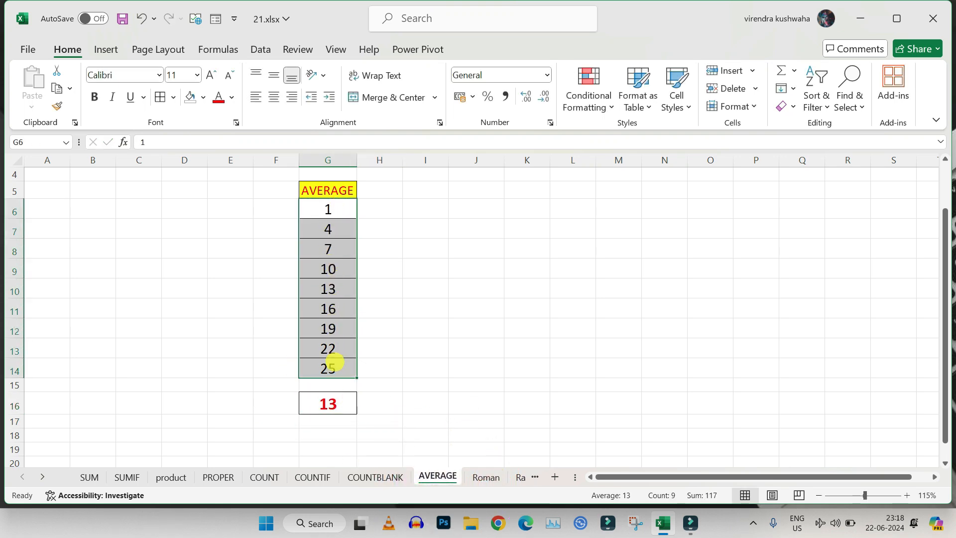
pyautogui.click(331, 403)
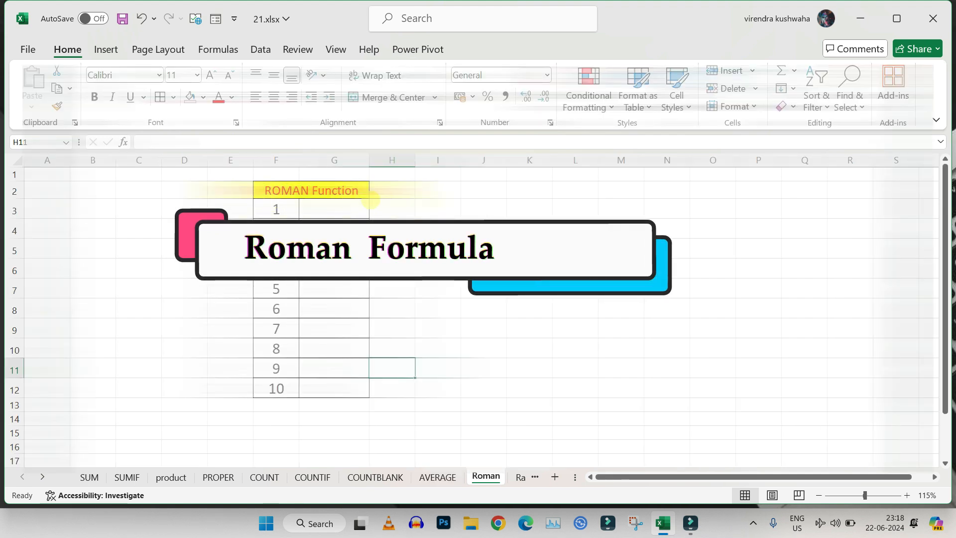
# - Convert the numbers 1 to 10 on the Roman sheet with =ROMAN(F3:F12) in cell G3, and review the converted range
pyautogui.click(277, 210)
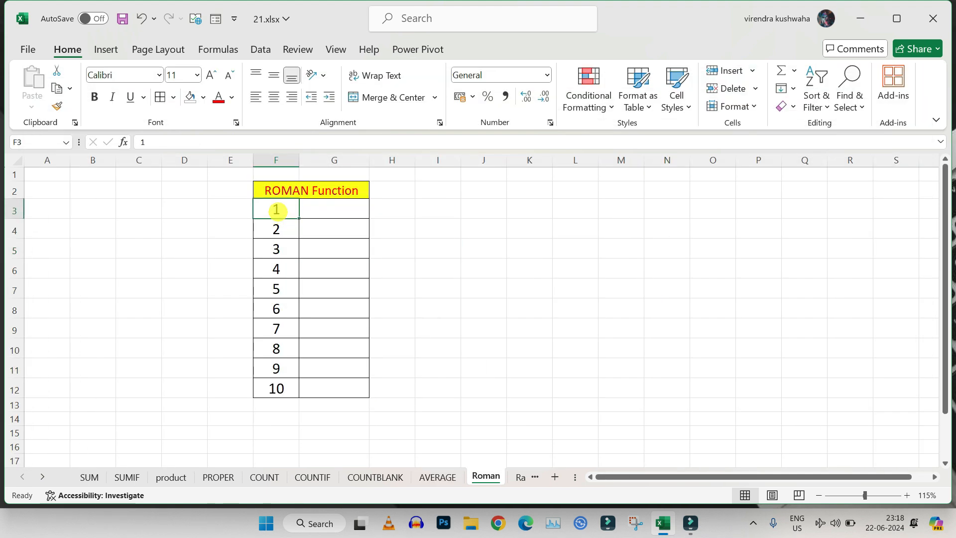
pyautogui.moveTo(277, 210); pyautogui.dragTo(271, 387)
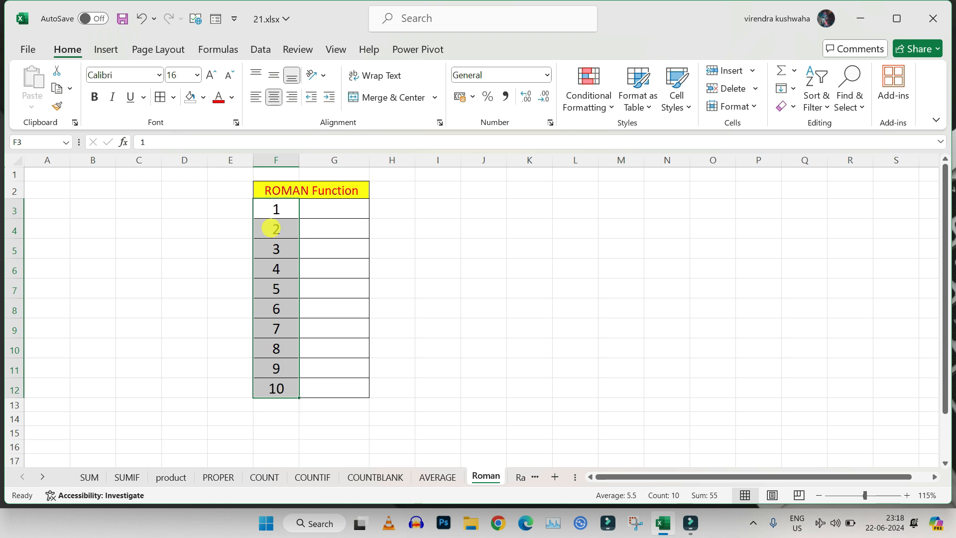
pyautogui.click(362, 208)
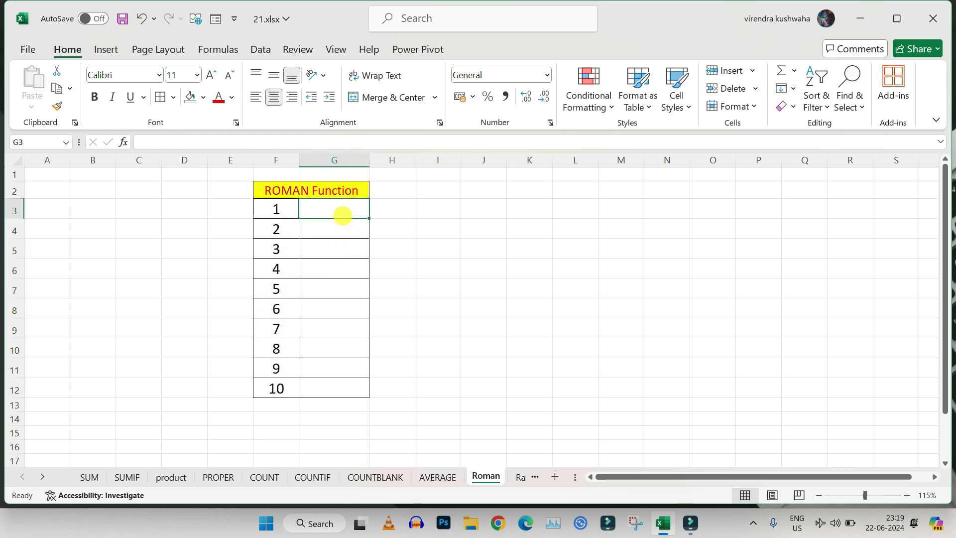
pyautogui.click(400, 223)
pyautogui.click(341, 207)
pyautogui.write('=')
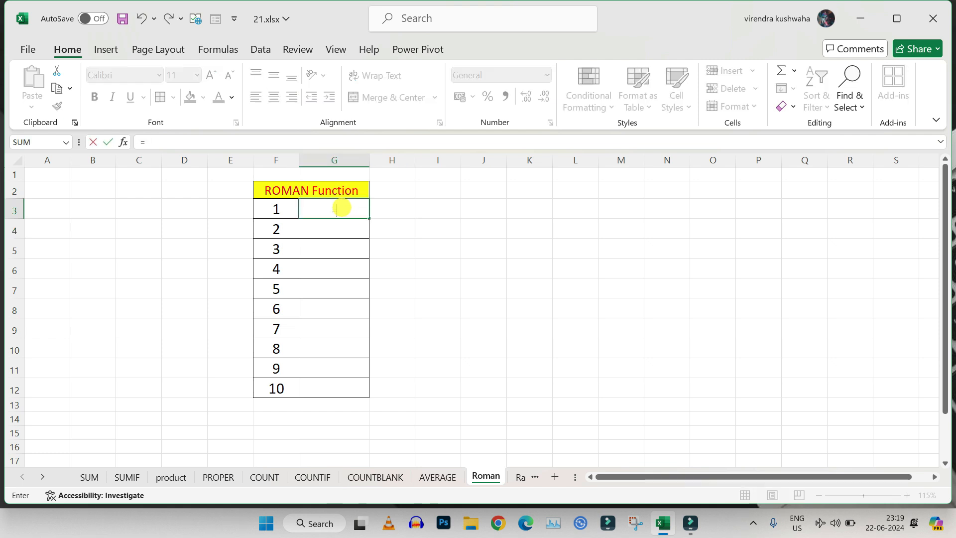
pyautogui.write('rom')
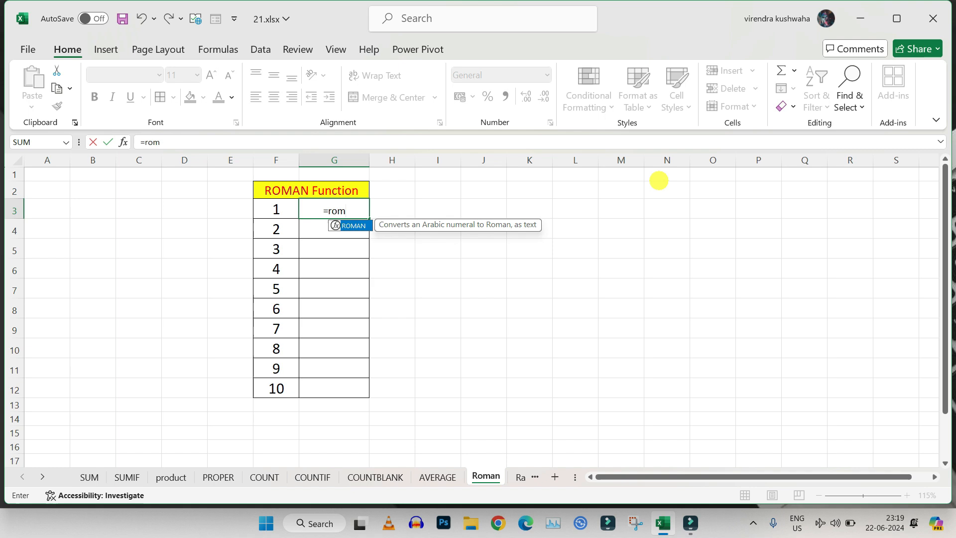
pyautogui.press('Tab')
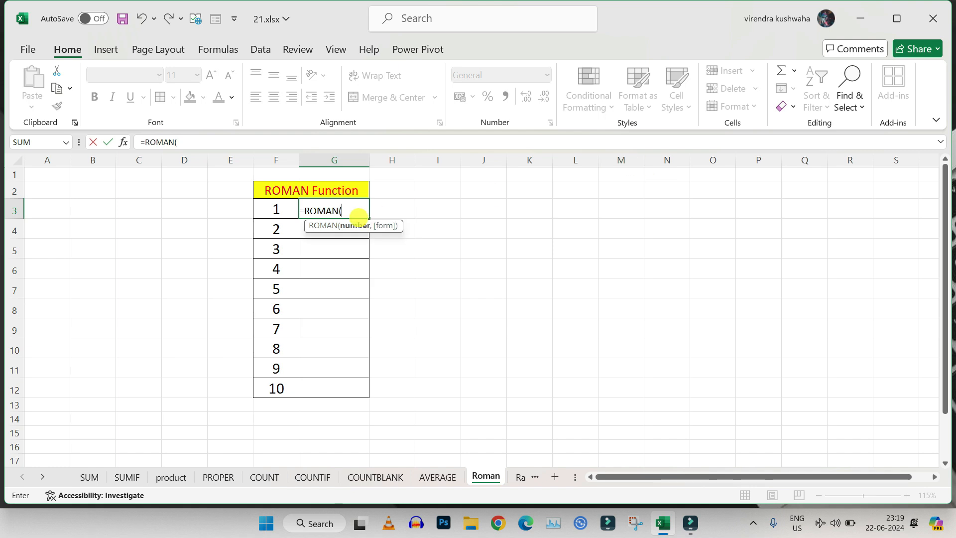
pyautogui.moveTo(275, 210); pyautogui.dragTo(263, 388)
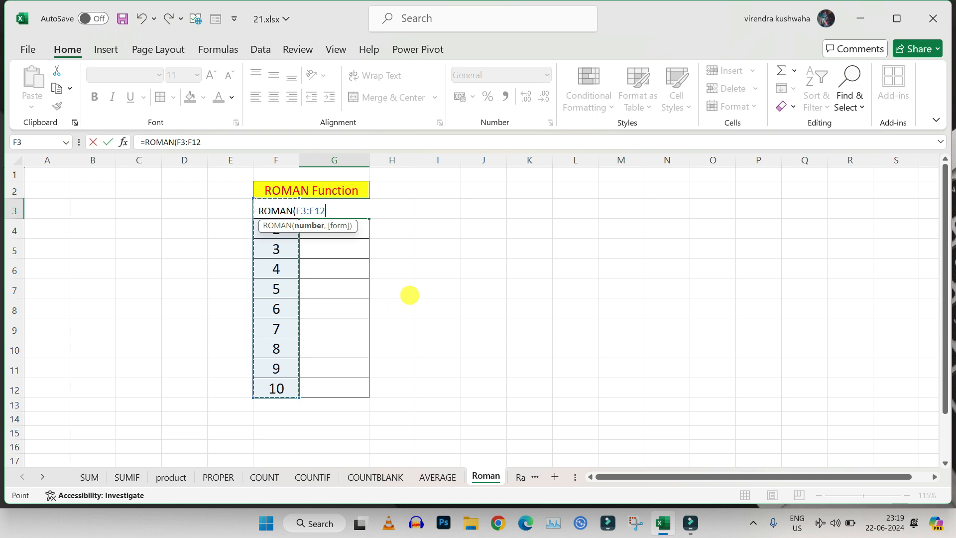
pyautogui.press('Return')
pyautogui.click(448, 285)
pyautogui.moveTo(335, 209); pyautogui.dragTo(333, 391)
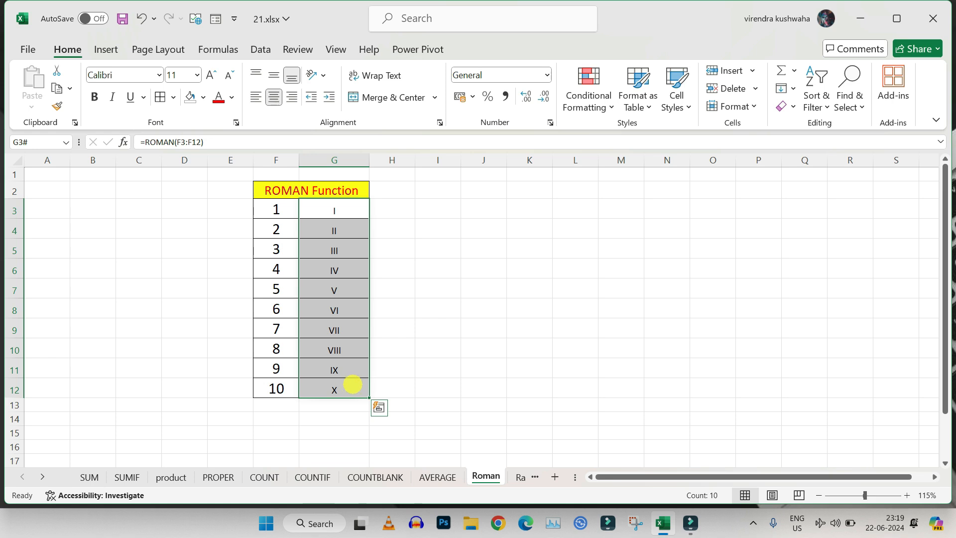
# - Generate a random number between 25 and 100 in cell E3 of the Randbetween sheet with =RANDBETWEEN(25,100)
pyautogui.click(521, 478)
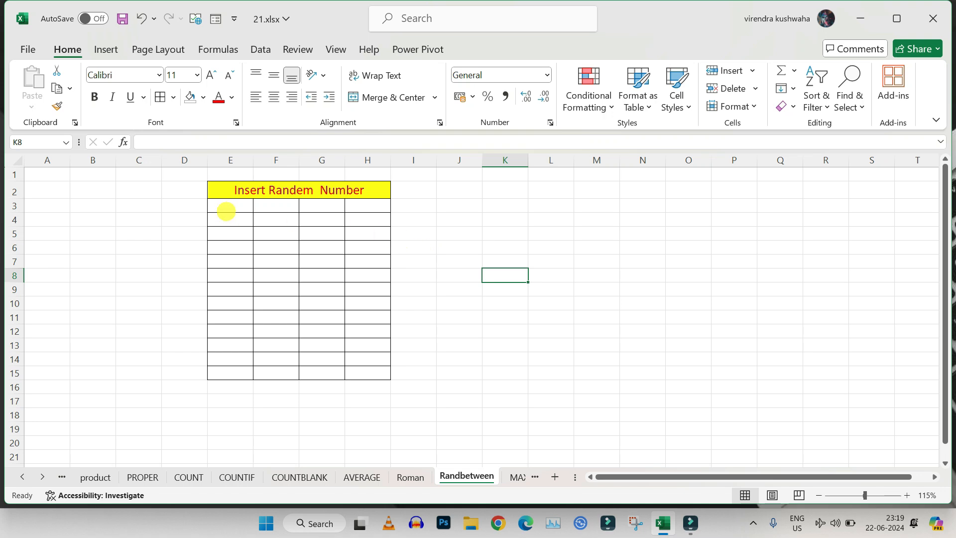
pyautogui.moveTo(227, 206); pyautogui.dragTo(364, 371)
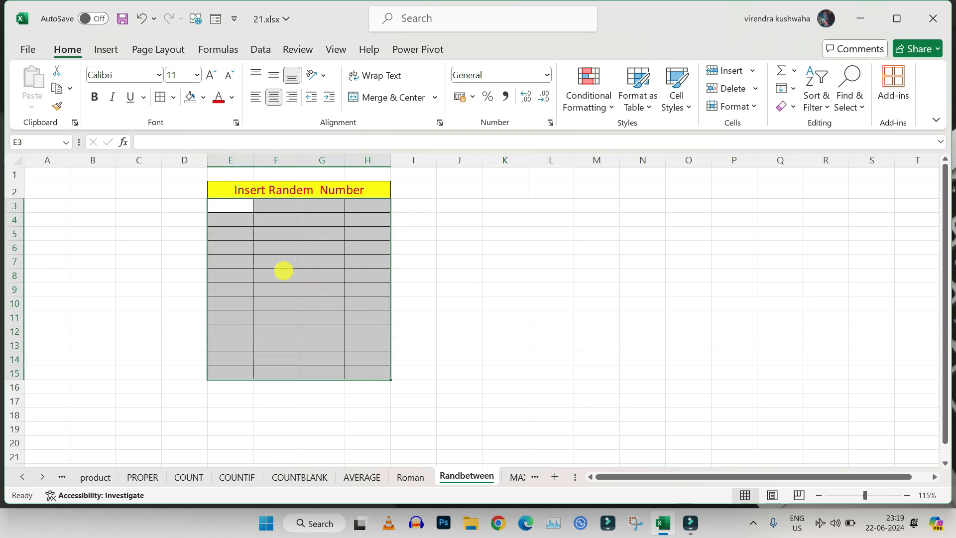
pyautogui.moveTo(244, 207); pyautogui.dragTo(383, 371)
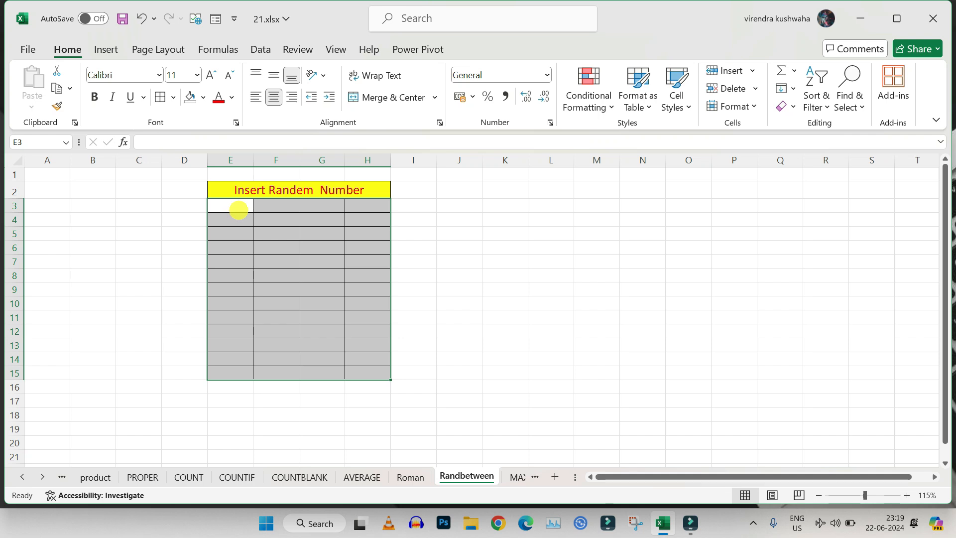
pyautogui.click(238, 208)
pyautogui.click(239, 245)
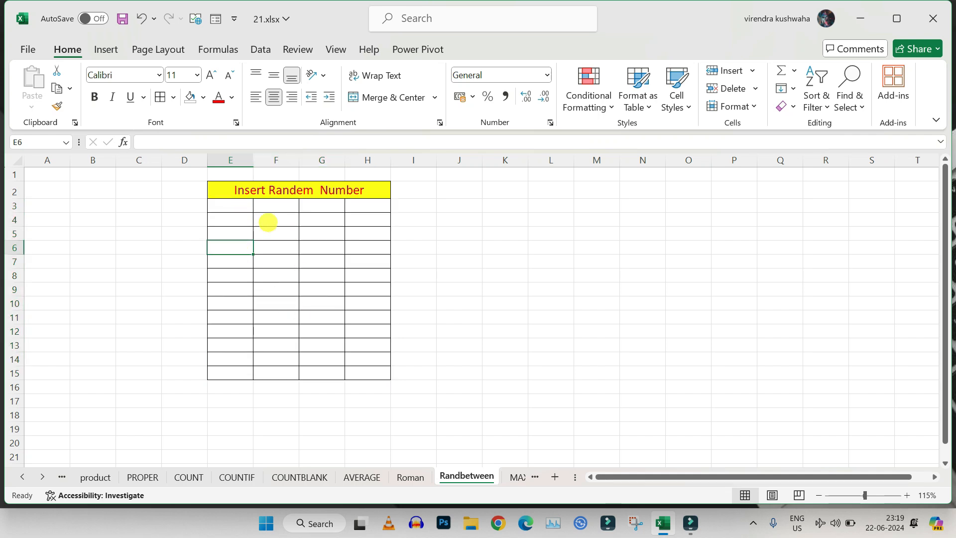
pyautogui.click(239, 208)
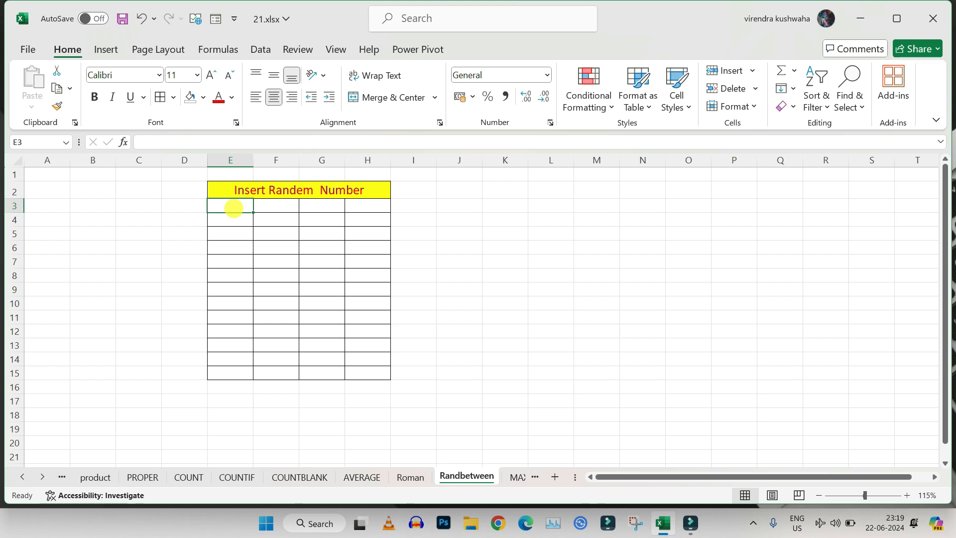
pyautogui.write('=')
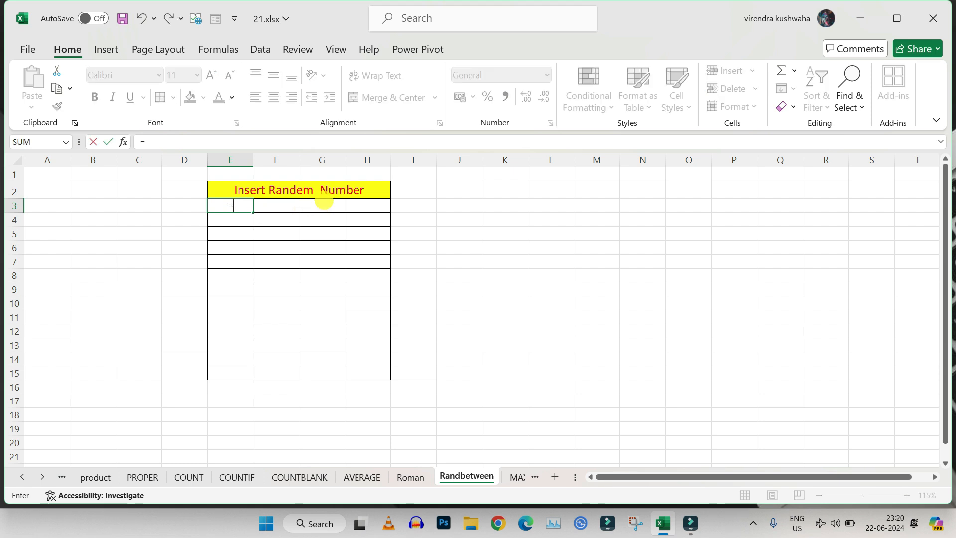
pyautogui.write('rand')
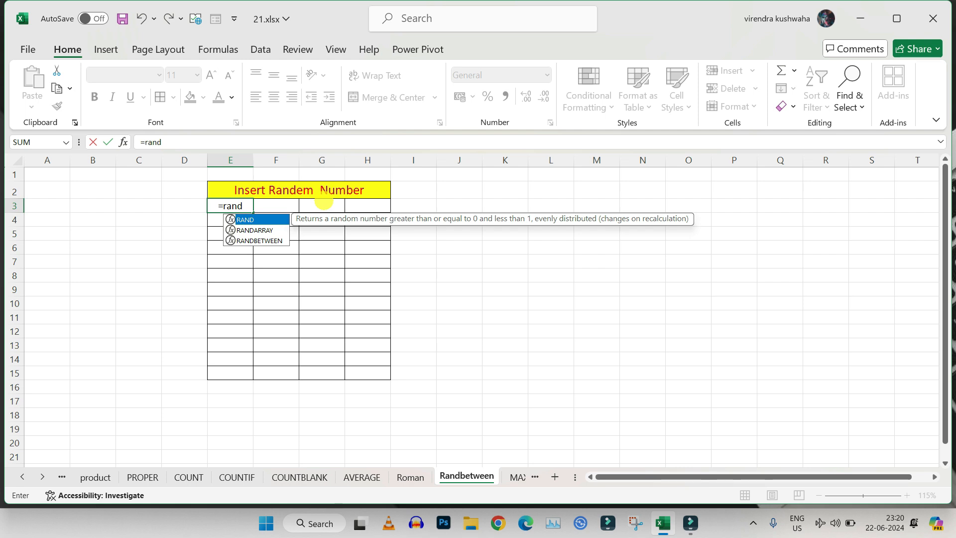
pyautogui.doubleClick(273, 241)
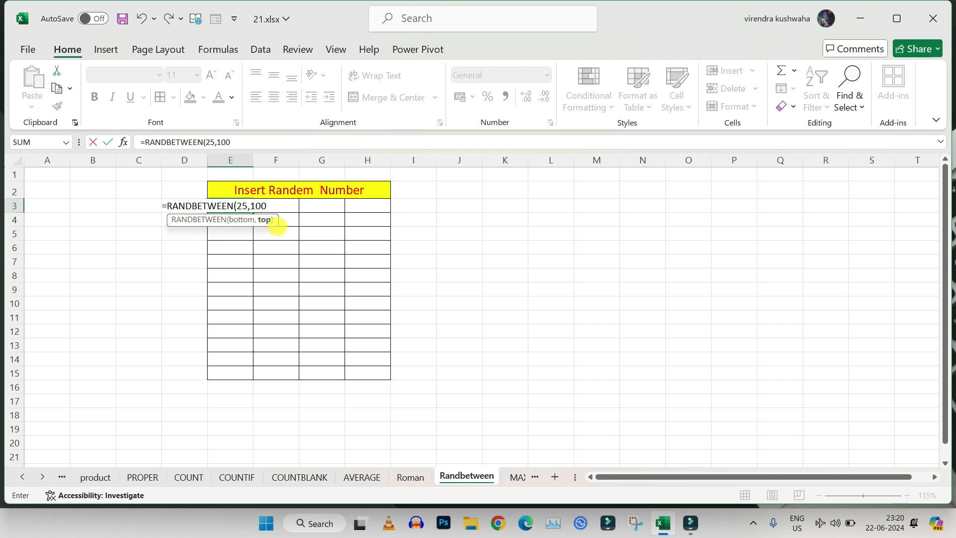
pyautogui.press('Return')
# - Fill the random number formula from E3 through the whole table E3:H15, and inspect the filled cells
pyautogui.click(222, 208)
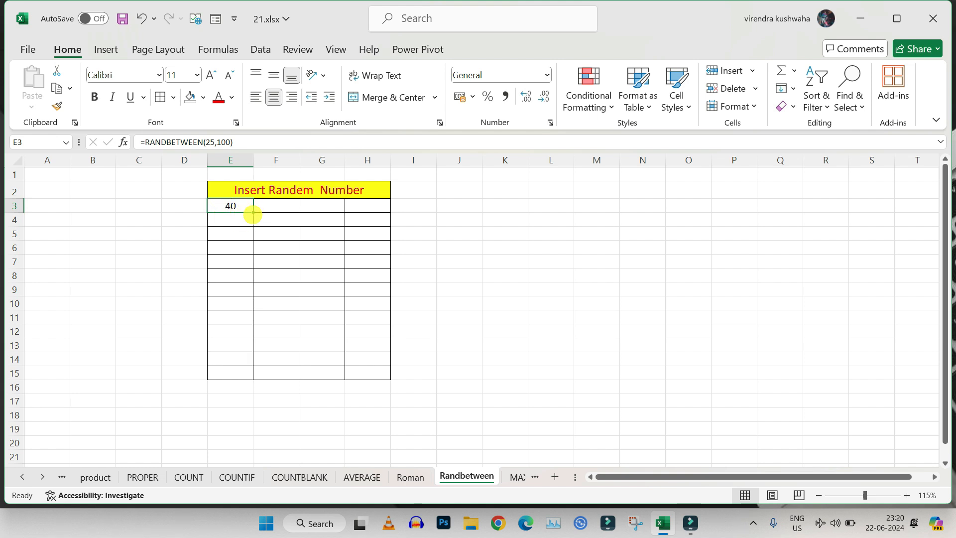
pyautogui.moveTo(253, 213); pyautogui.dragTo(380, 374)
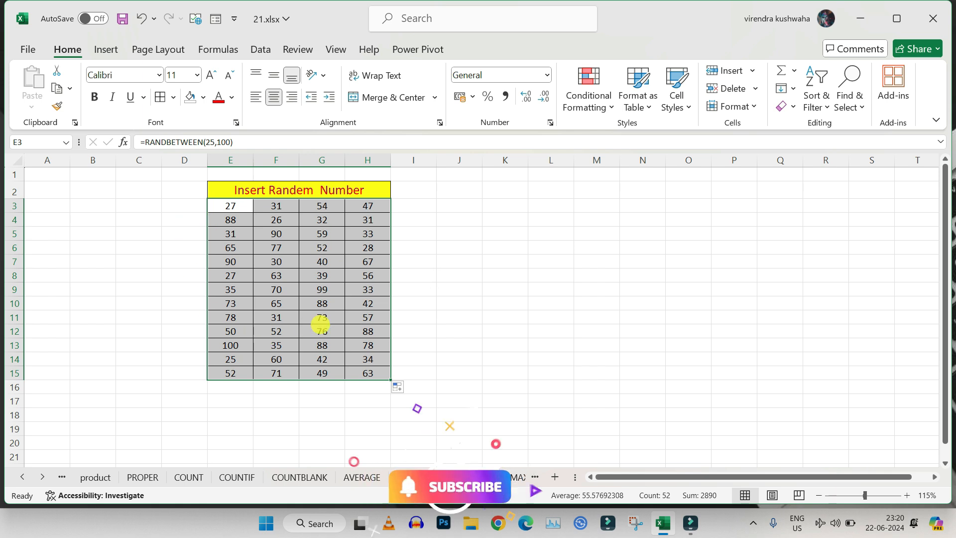
pyautogui.click(300, 266)
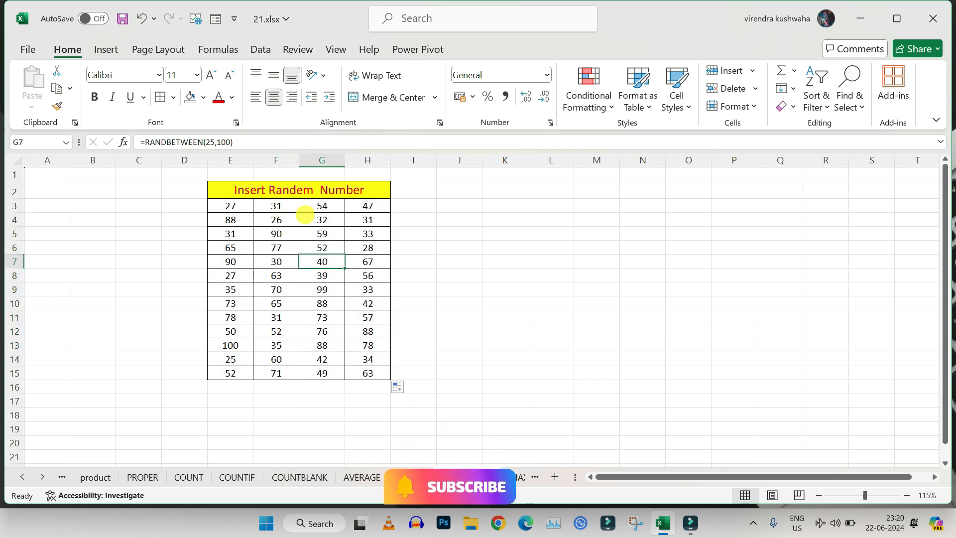
pyautogui.click(319, 291)
# - Replace the formula in cell G6 with 4, and select the random number table E3:H15
pyautogui.click(310, 257)
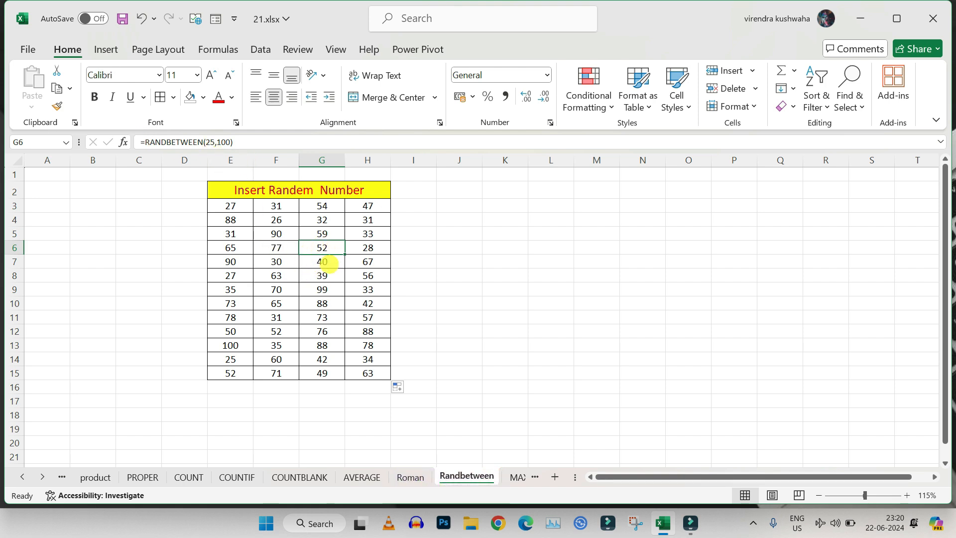
pyautogui.write('4')
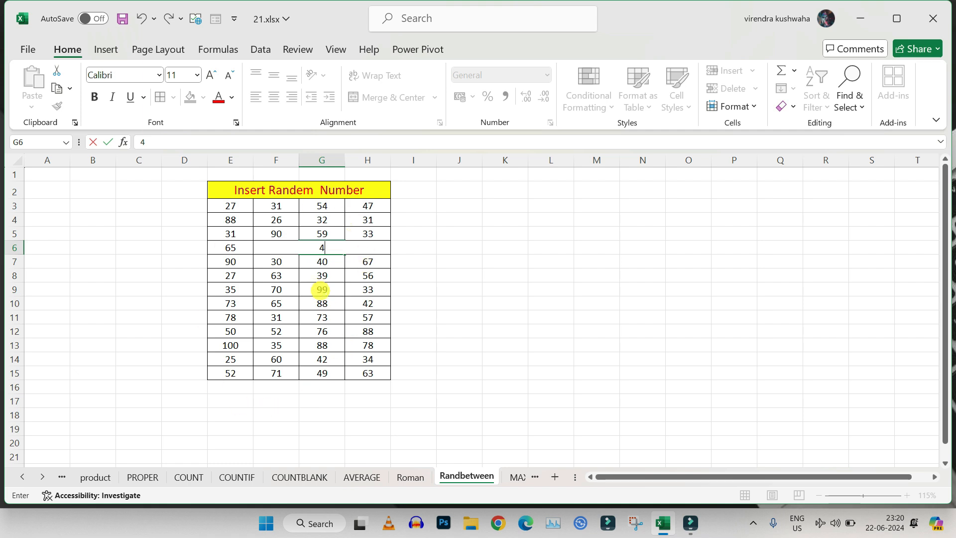
pyautogui.press('Return')
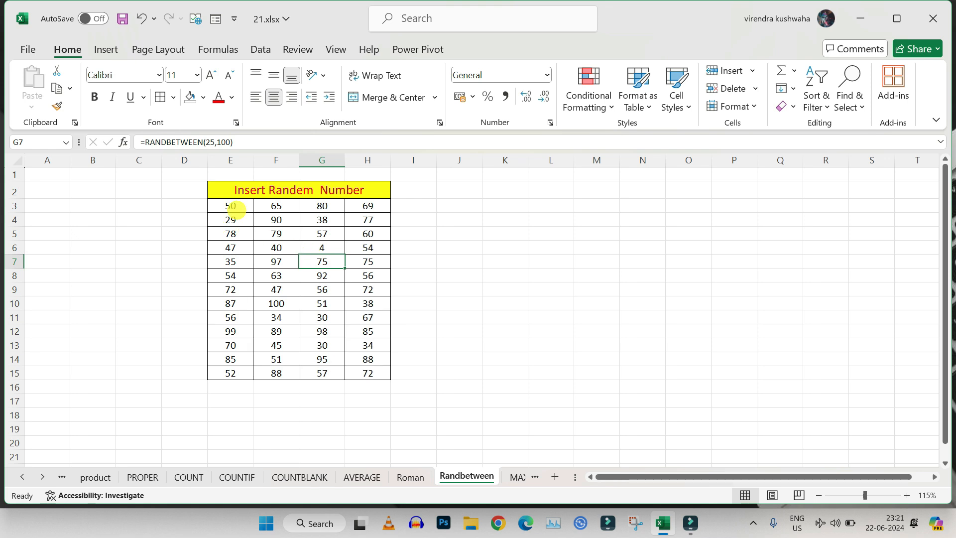
pyautogui.moveTo(229, 205); pyautogui.dragTo(368, 370)
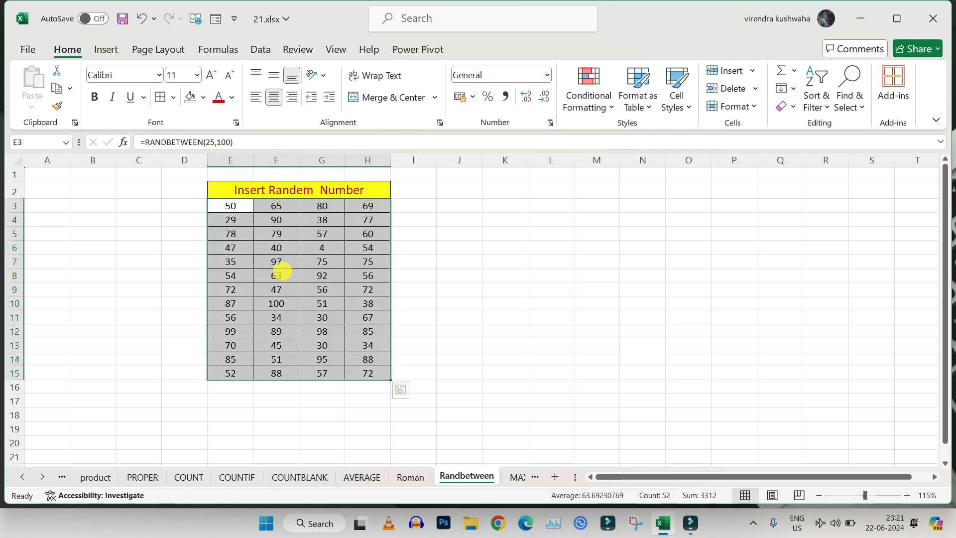
# - Replace the random number formulas in E3:H15 with fixed values by copying and pasting them as values, and inspect several cells
pyautogui.hotkey('ctrl', 'c')
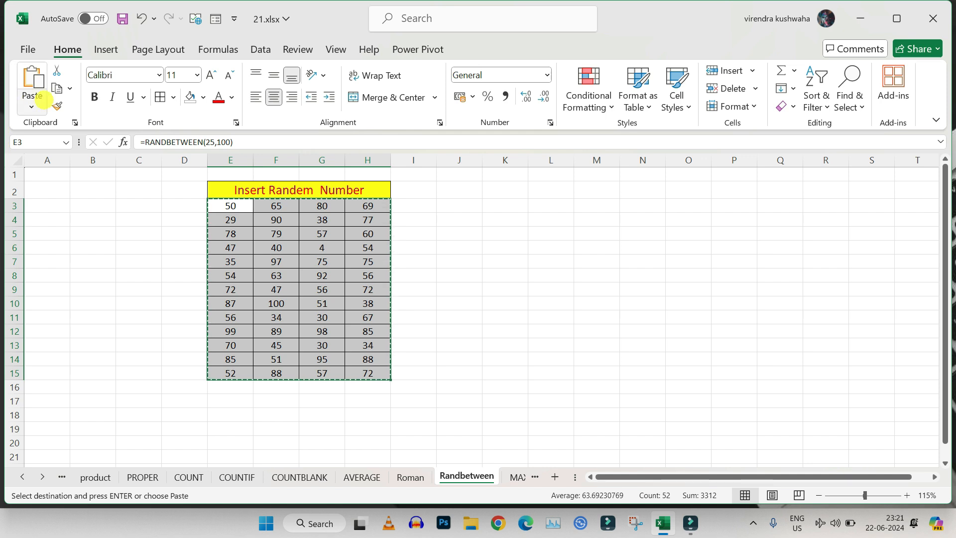
pyautogui.click(31, 106)
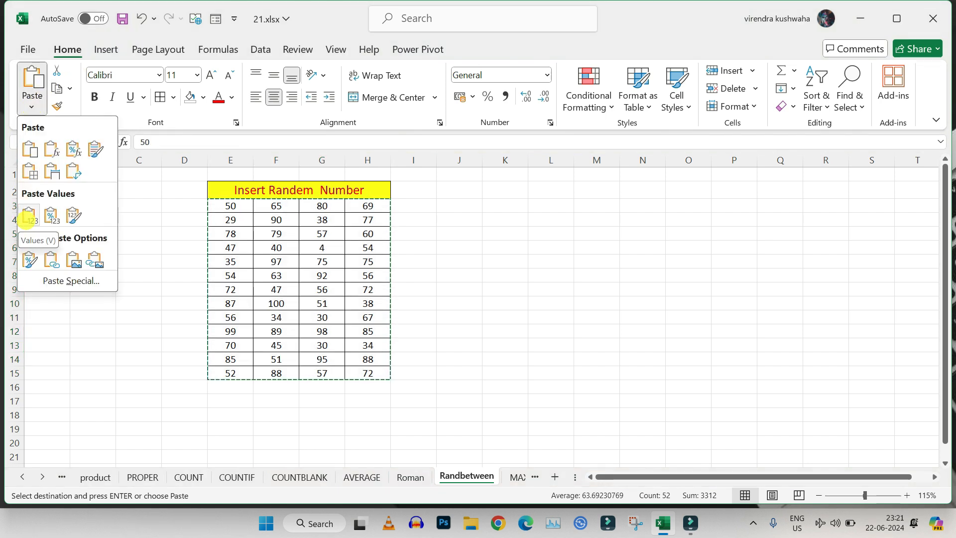
pyautogui.click(28, 217)
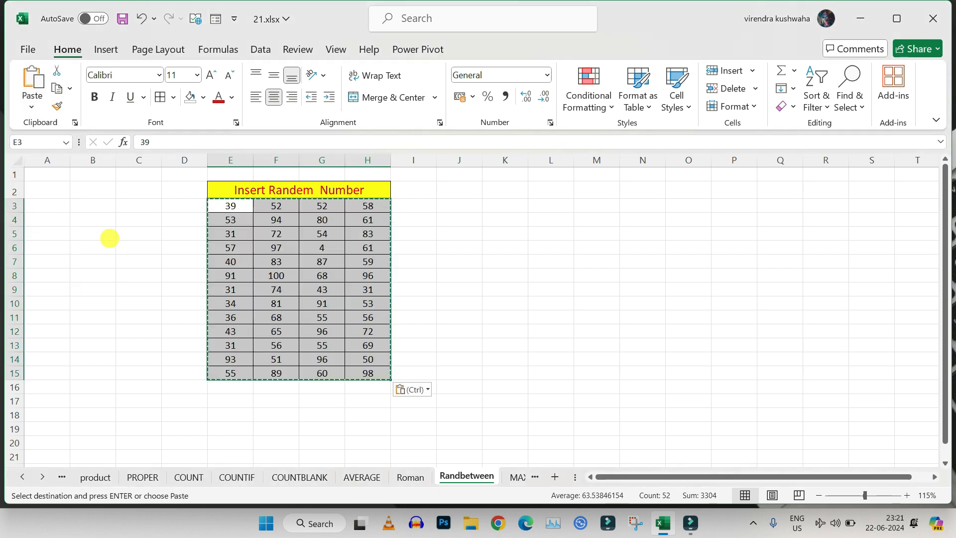
pyautogui.press('Escape')
pyautogui.click(282, 289)
pyautogui.click(294, 234)
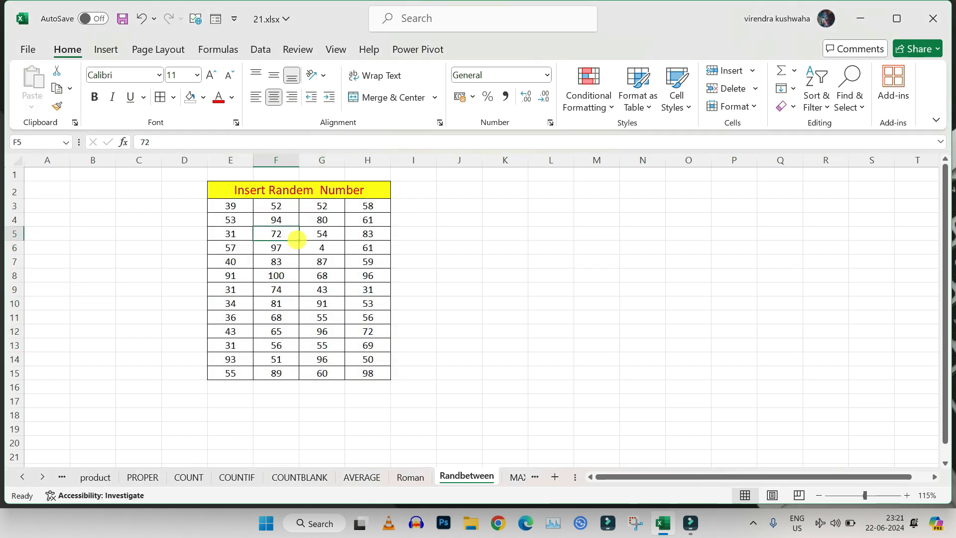
pyautogui.click(329, 244)
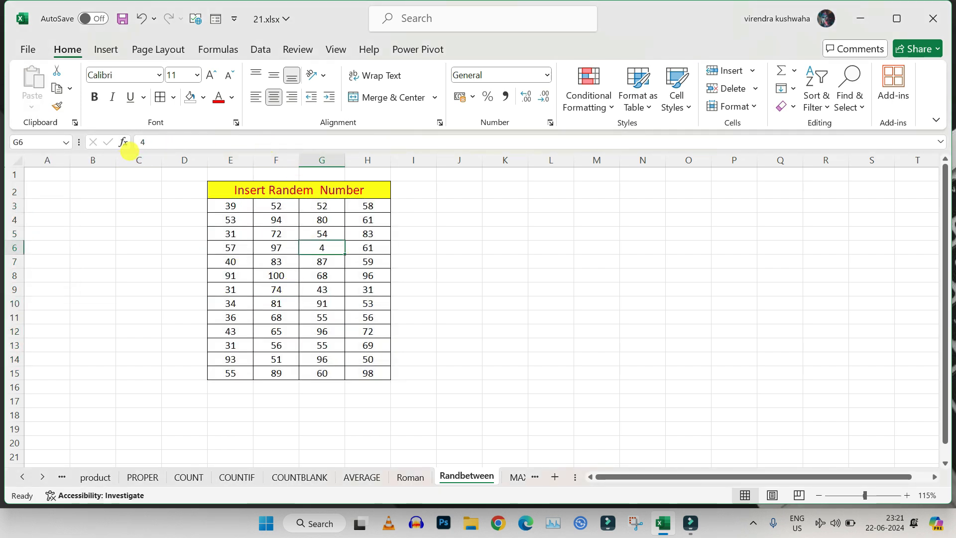
pyautogui.click(249, 236)
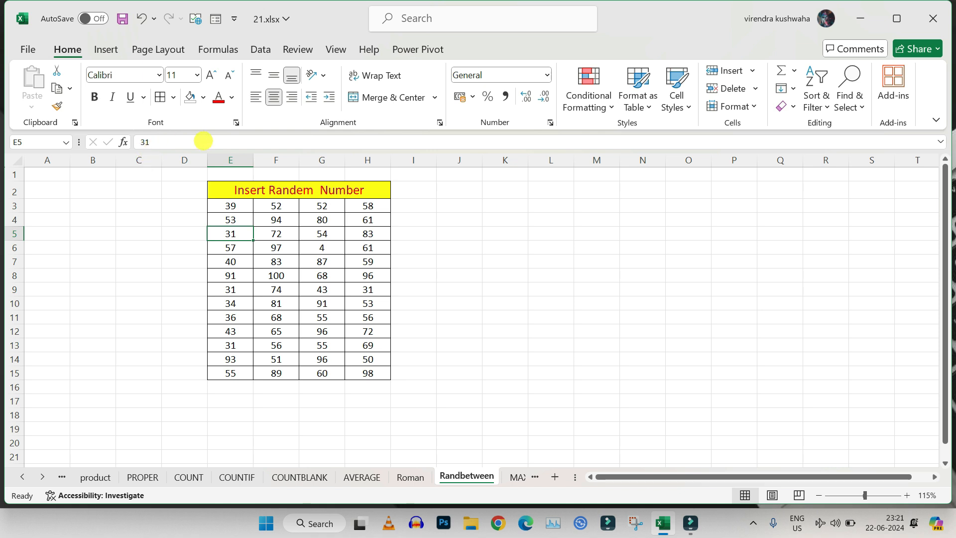
pyautogui.moveTo(220, 206); pyautogui.dragTo(369, 370)
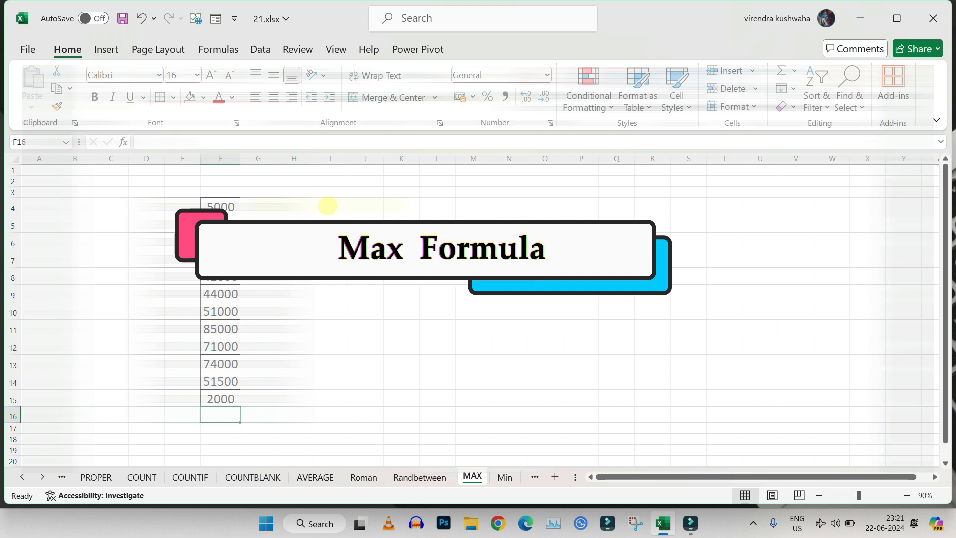
# - Find the largest number of F4:F15 on the MAX sheet with a MAX formula in cell F16, and compare it with the list
pyautogui.moveTo(219, 206); pyautogui.dragTo(225, 401)
pyautogui.click(220, 414)
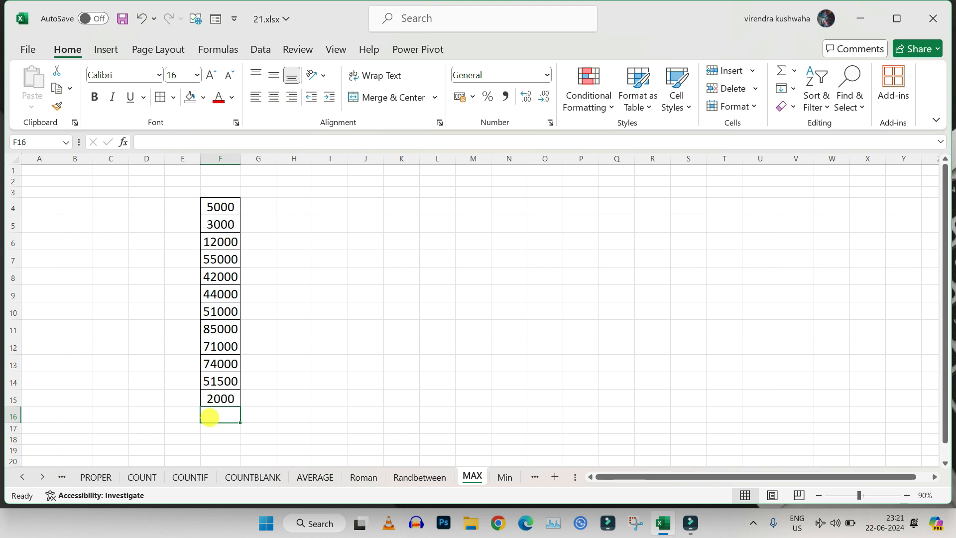
pyautogui.click(261, 417)
pyautogui.click(215, 418)
pyautogui.write('=')
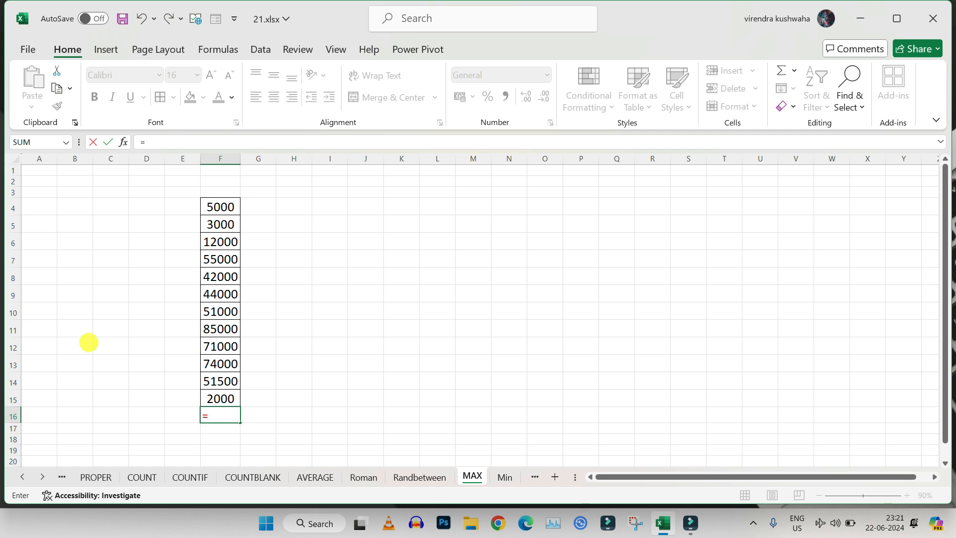
pyautogui.write('max')
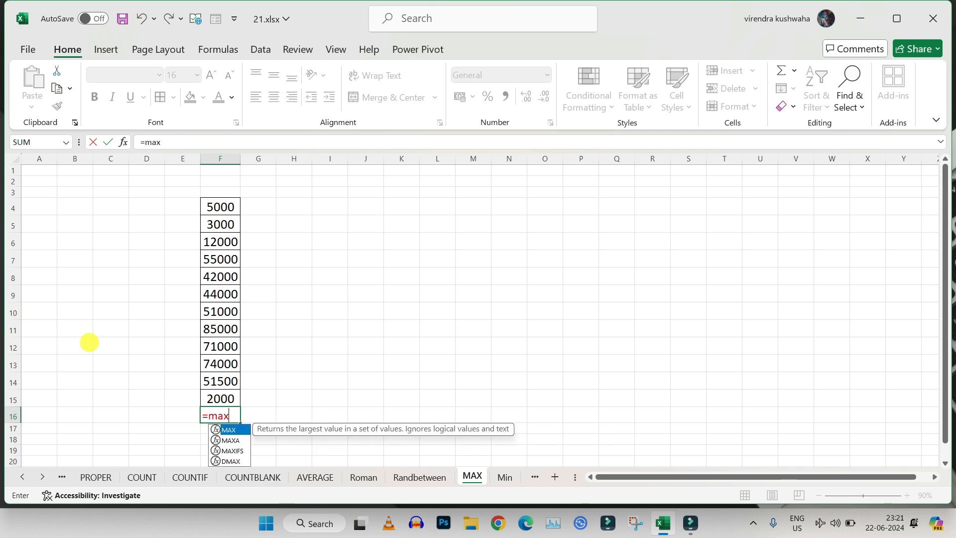
pyautogui.press('Tab')
pyautogui.moveTo(219, 206); pyautogui.dragTo(213, 395)
pyautogui.press('Return')
pyautogui.click(330, 400)
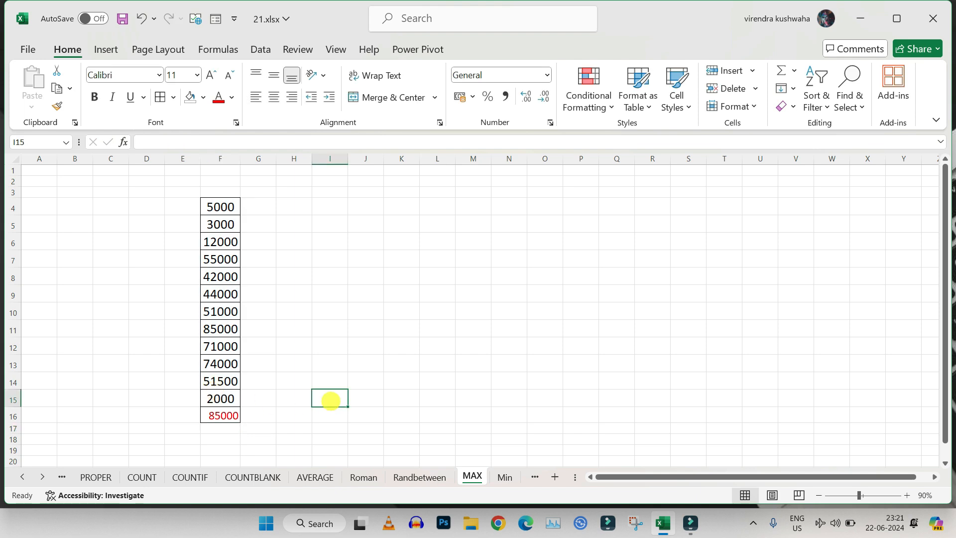
pyautogui.moveTo(220, 207); pyautogui.dragTo(222, 393)
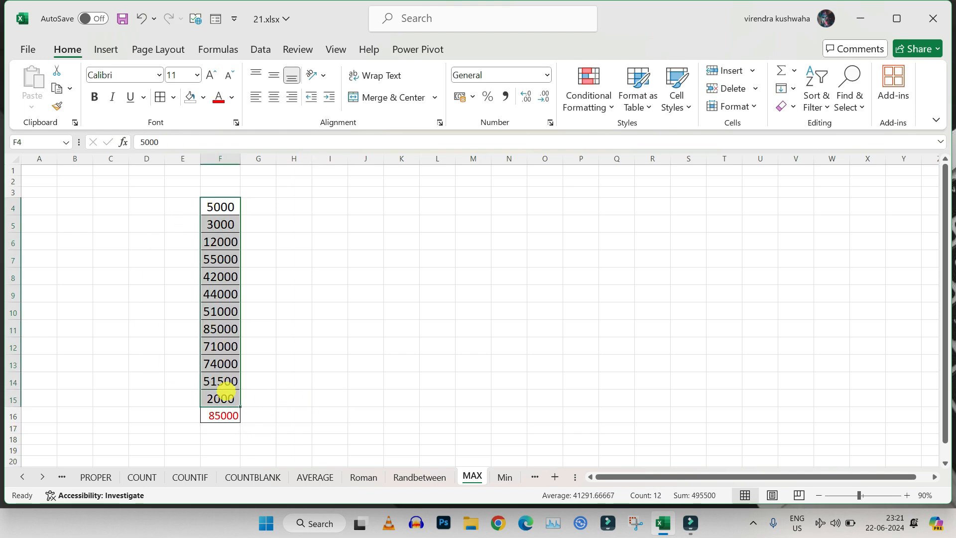
pyautogui.click(215, 413)
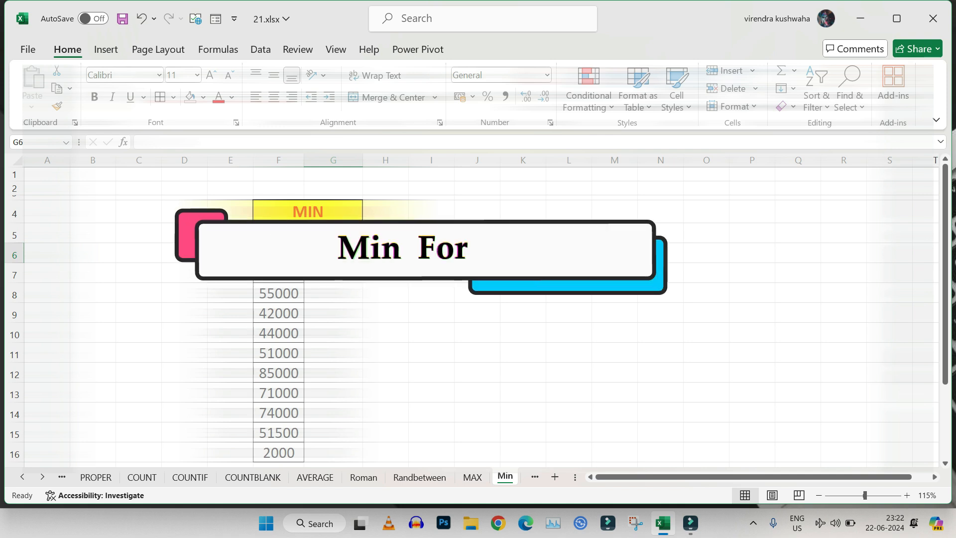
# - Find the smallest number on the Min sheet with =MIN(F5:F16) in cell G6, and check the result cell
pyautogui.click(431, 253)
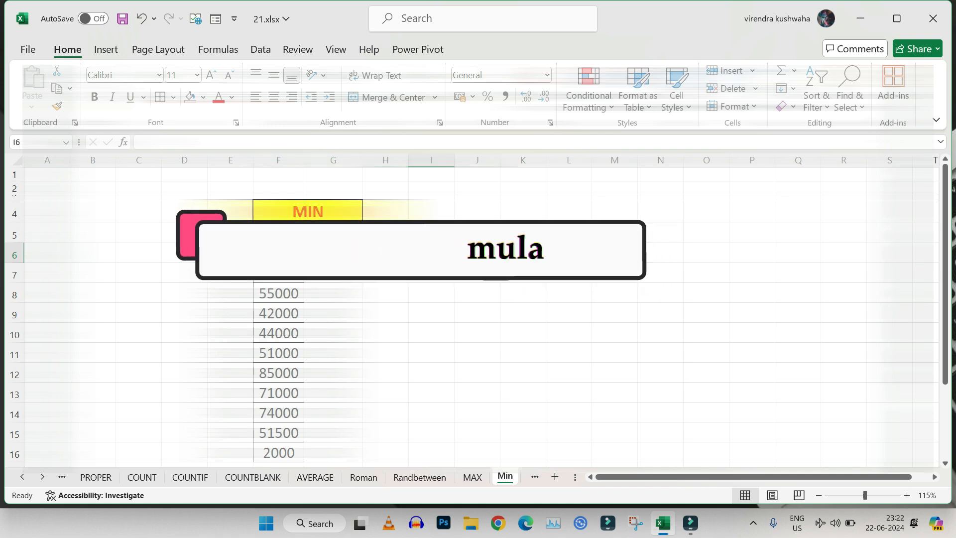
pyautogui.scroll(-1, 299, 267)
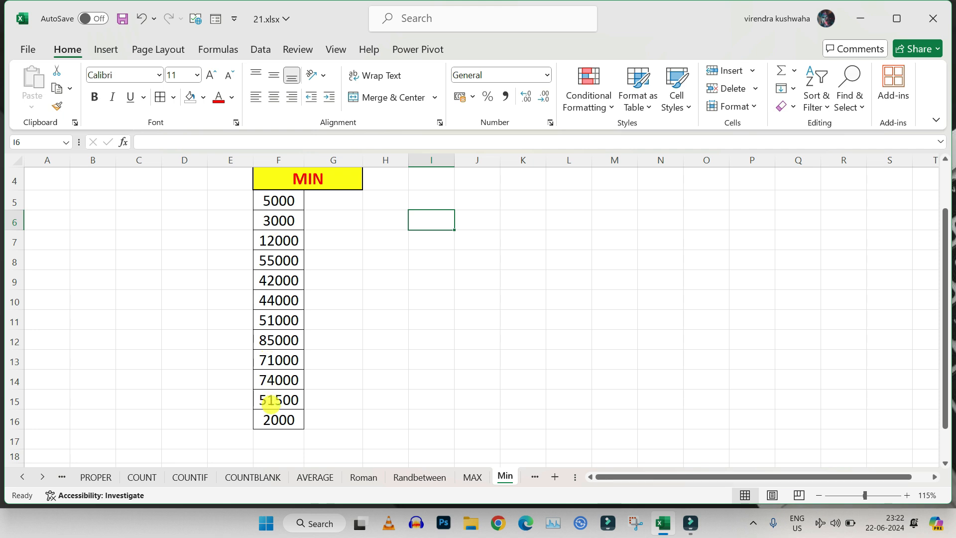
pyautogui.click(333, 222)
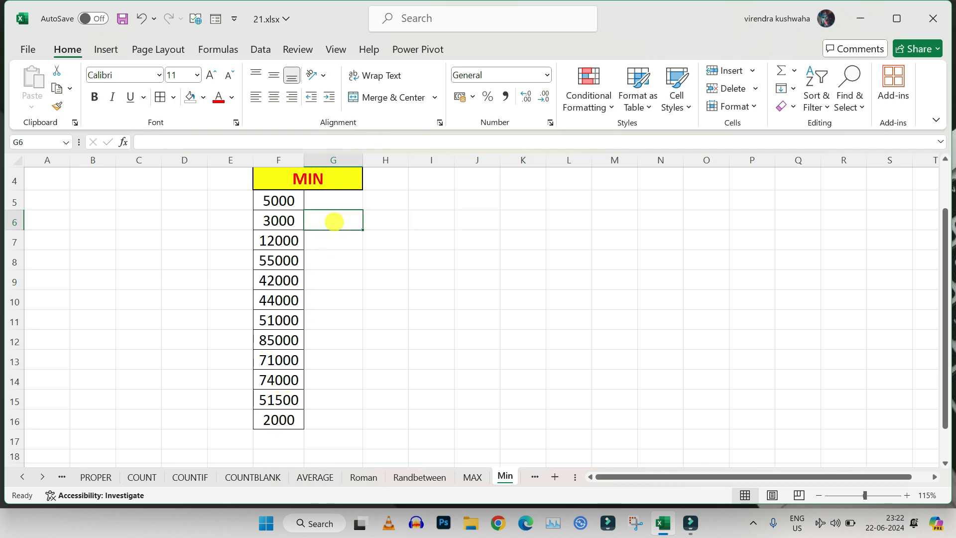
pyautogui.write('=')
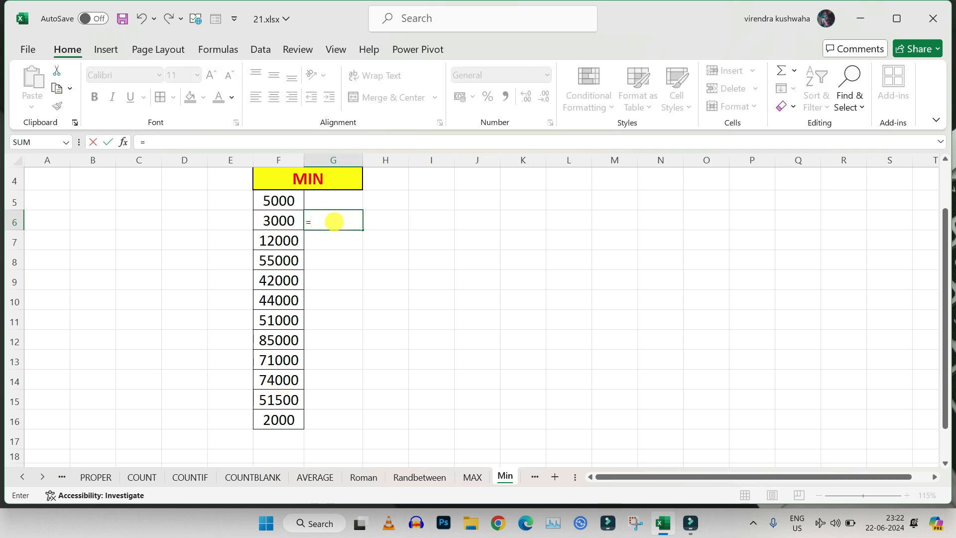
pyautogui.write('min(')
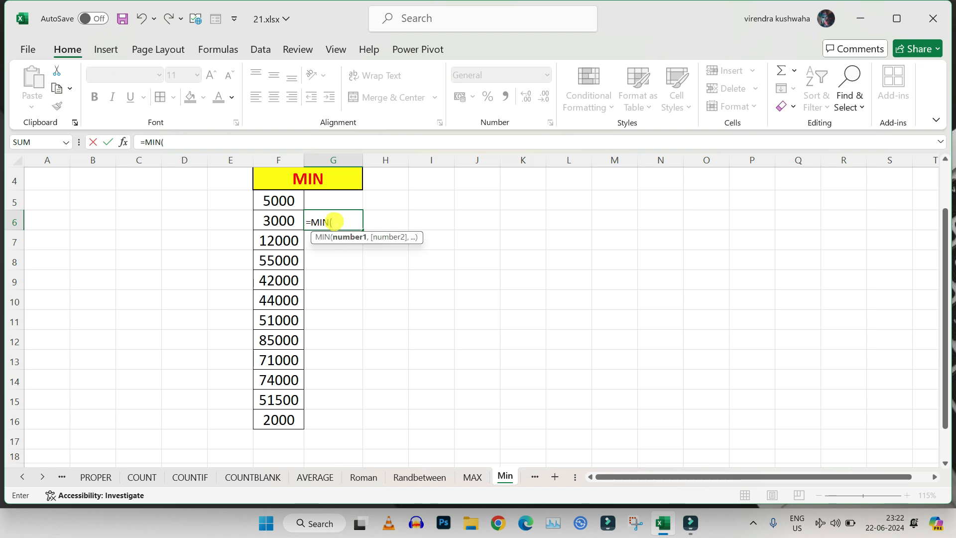
pyautogui.moveTo(273, 199); pyautogui.dragTo(269, 433)
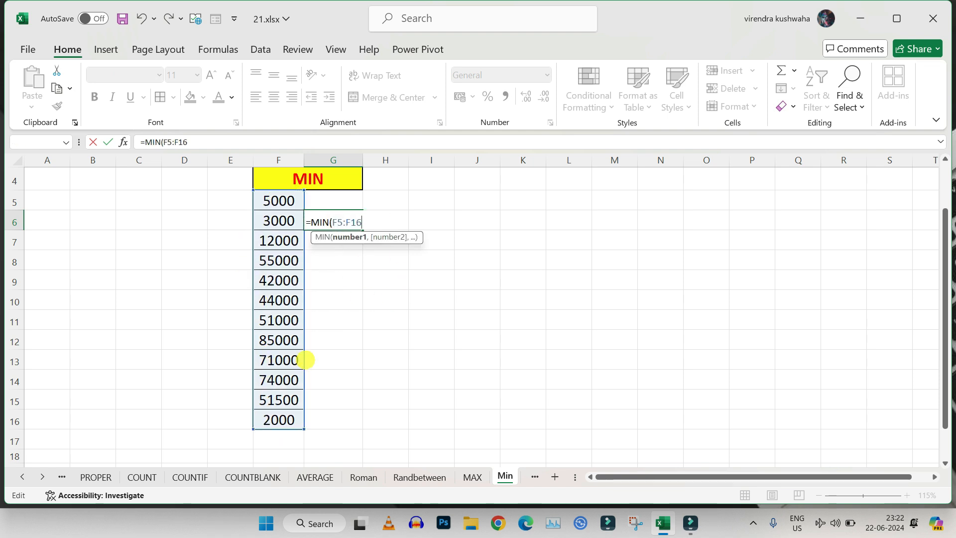
pyautogui.press('Return')
pyautogui.click(343, 222)
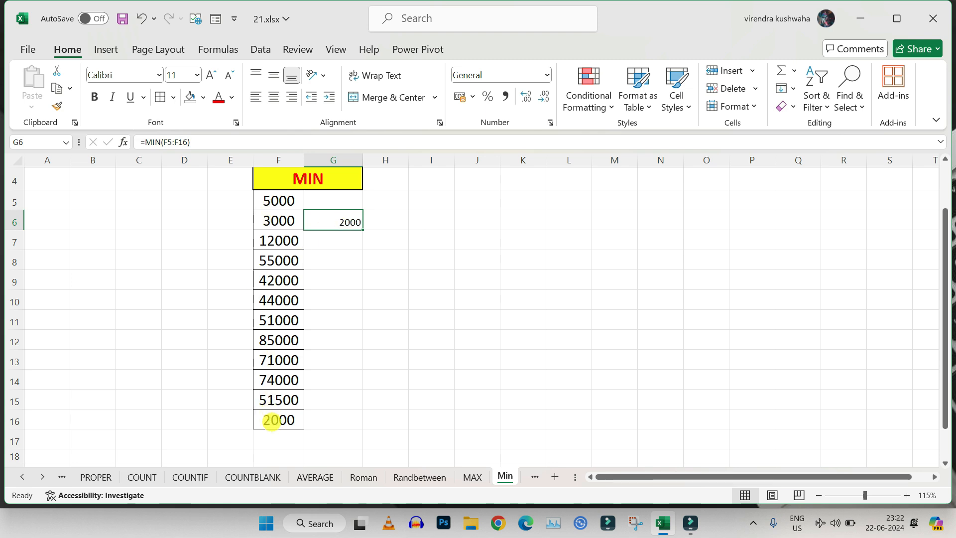
pyautogui.click(331, 240)
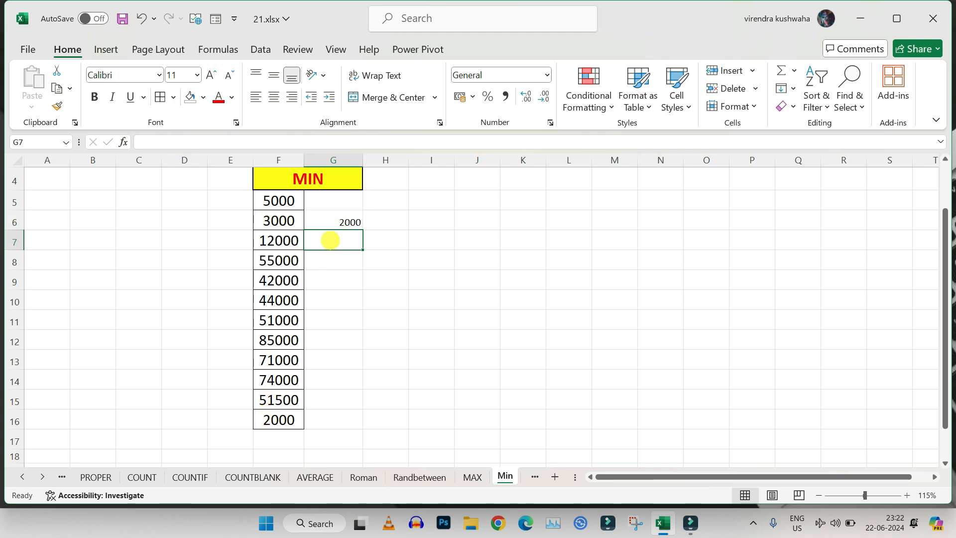
pyautogui.click(350, 222)
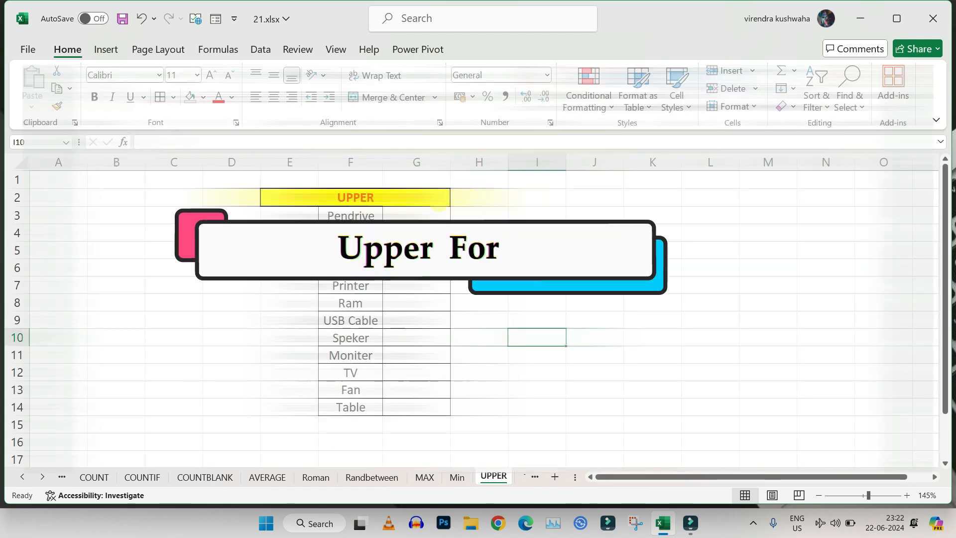
# - Convert the item names on the UPPER sheet to capitals with =UPPER(F3:F14) in cell G3, and compare both columns
pyautogui.click(479, 198)
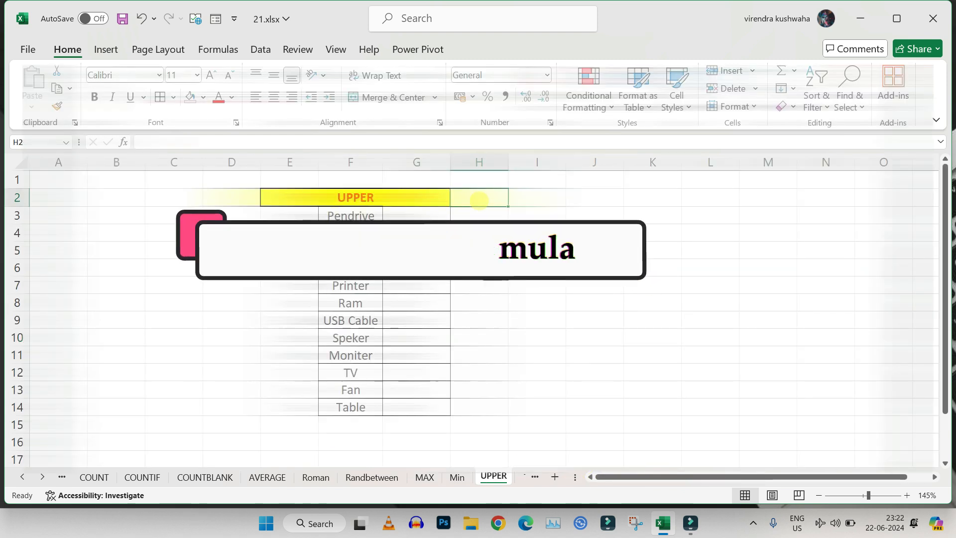
pyautogui.moveTo(351, 219); pyautogui.dragTo(353, 408)
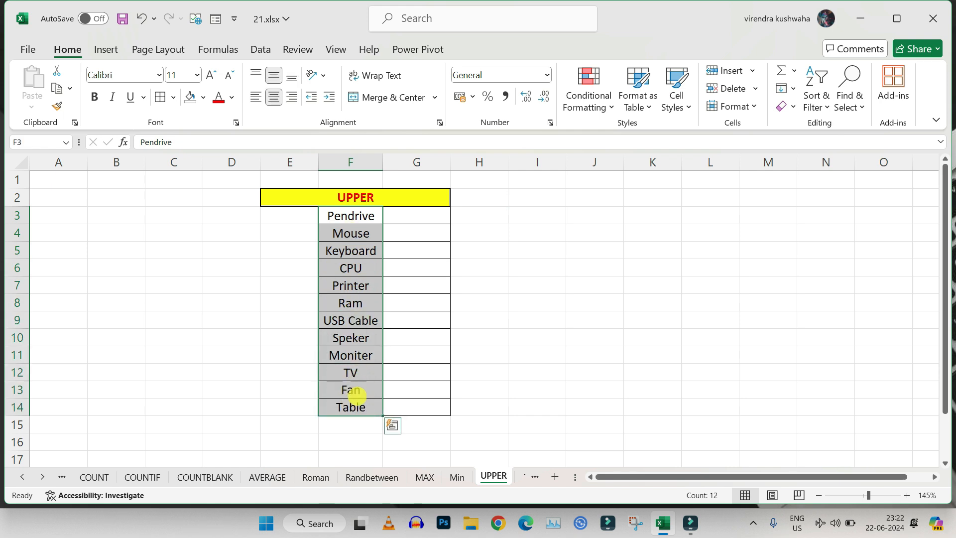
pyautogui.click(417, 220)
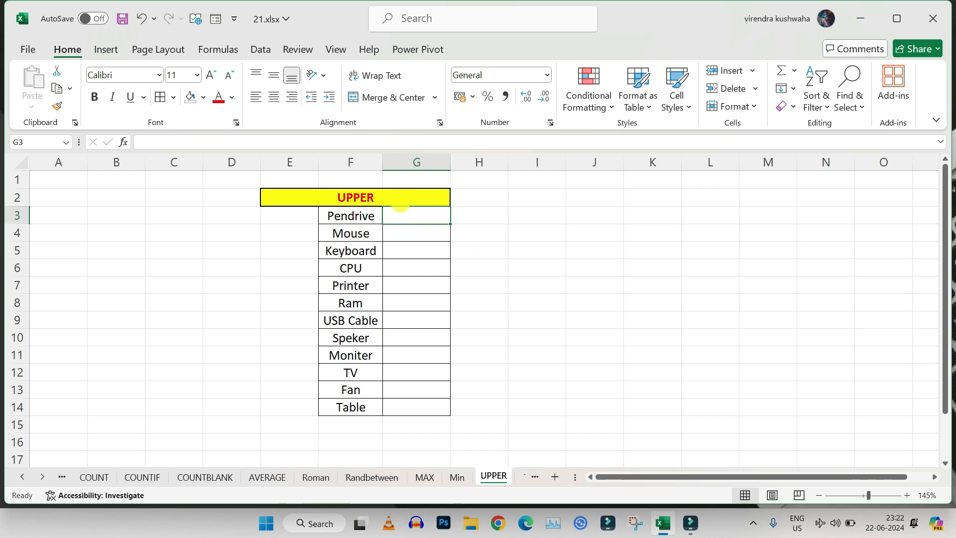
pyautogui.click(404, 198)
pyautogui.click(408, 216)
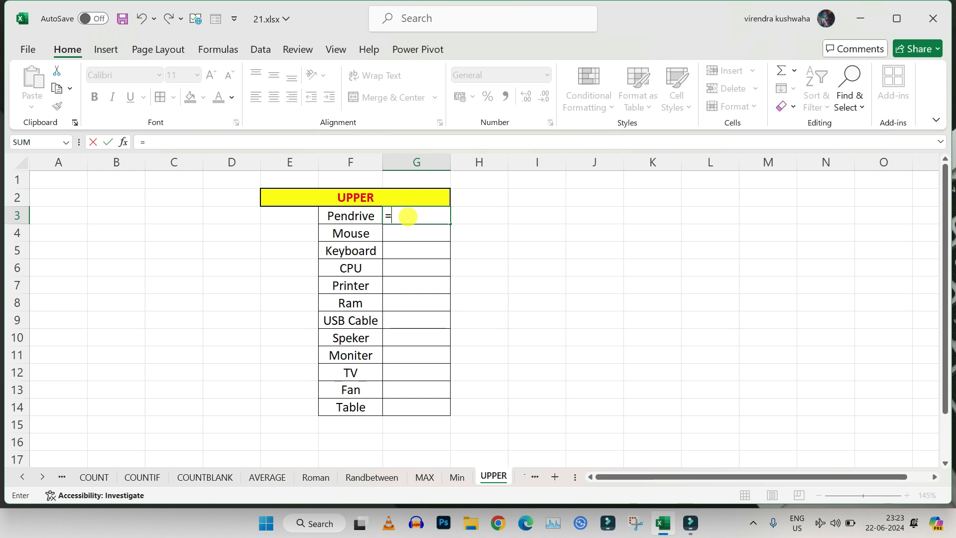
pyautogui.write('upp')
pyautogui.press('Tab')
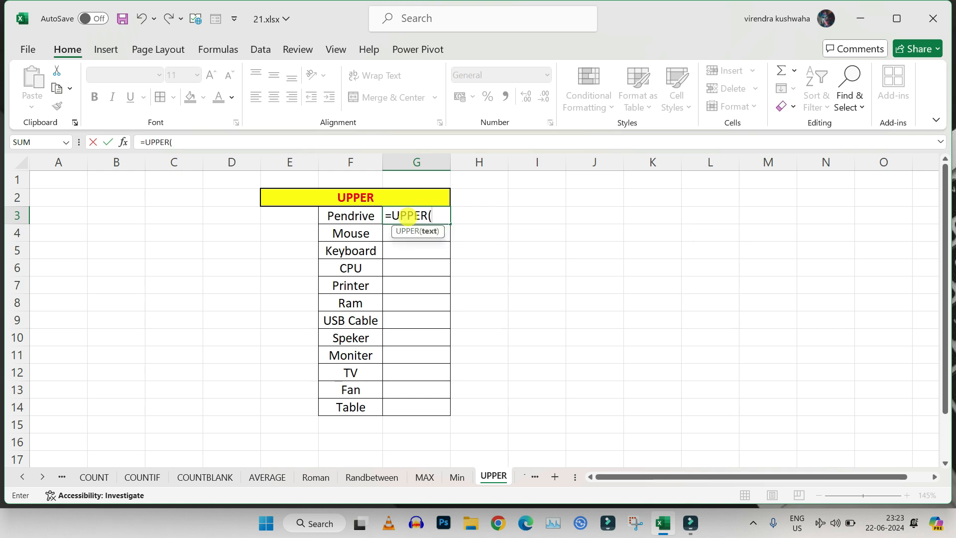
pyautogui.moveTo(349, 217); pyautogui.dragTo(351, 406)
pyautogui.press('Return')
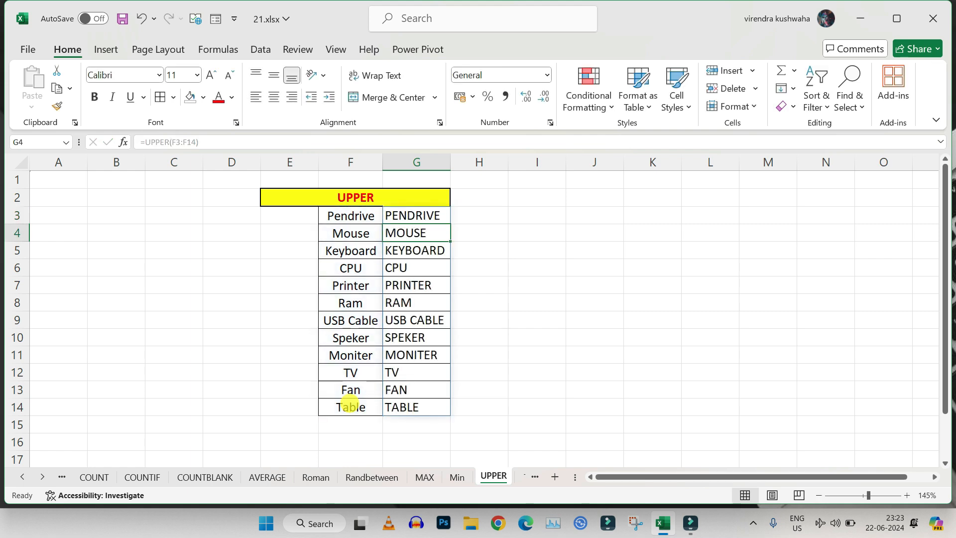
pyautogui.click(476, 324)
pyautogui.moveTo(351, 217); pyautogui.dragTo(362, 397)
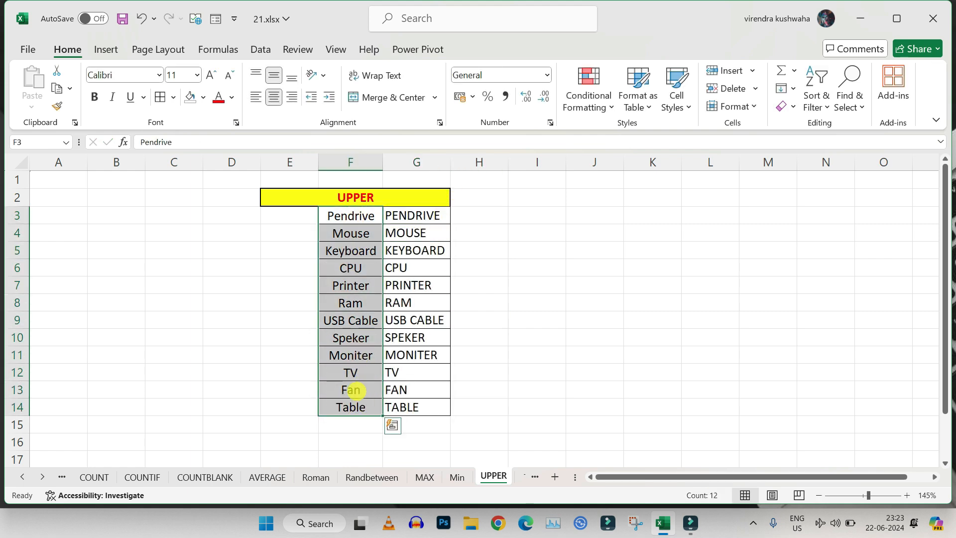
pyautogui.moveTo(405, 215); pyautogui.dragTo(408, 399)
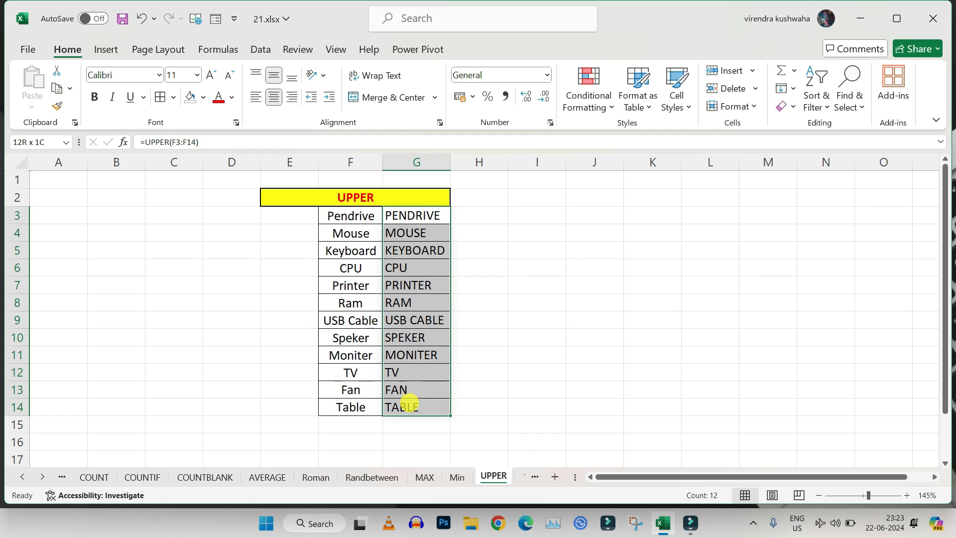
pyautogui.click(471, 352)
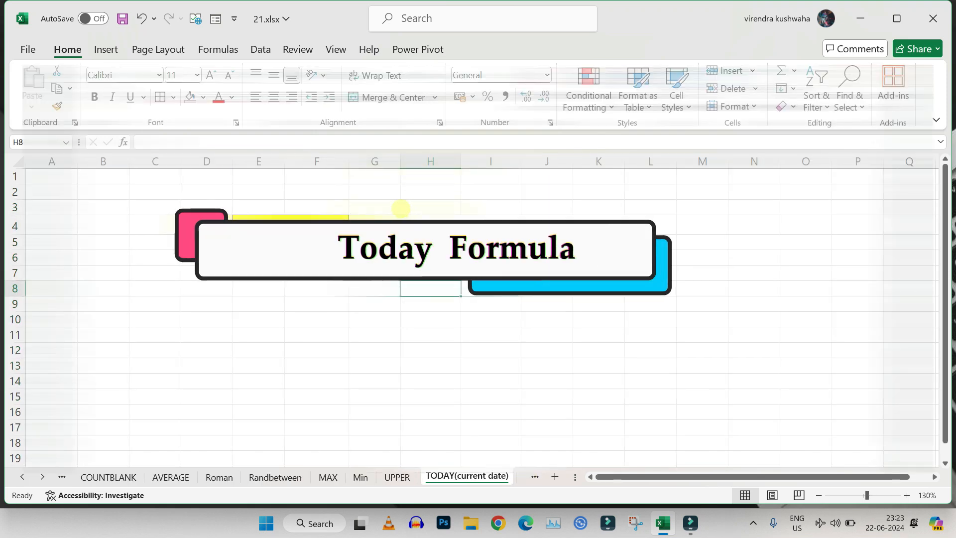
# - Insert the current date with =TODAY() in cell F6 on the TODAY(current date) sheet, and check the result cell
pyautogui.click(306, 271)
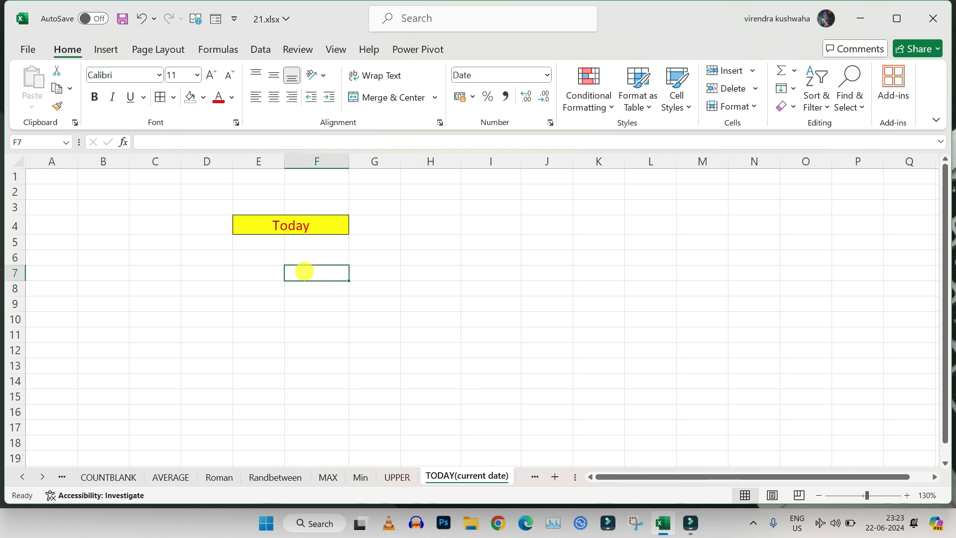
pyautogui.click(319, 257)
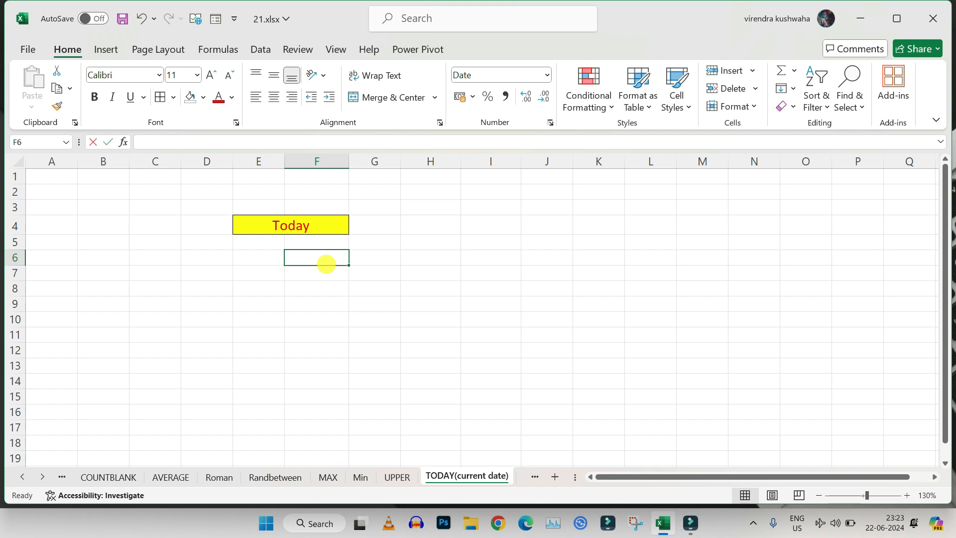
pyautogui.write('=')
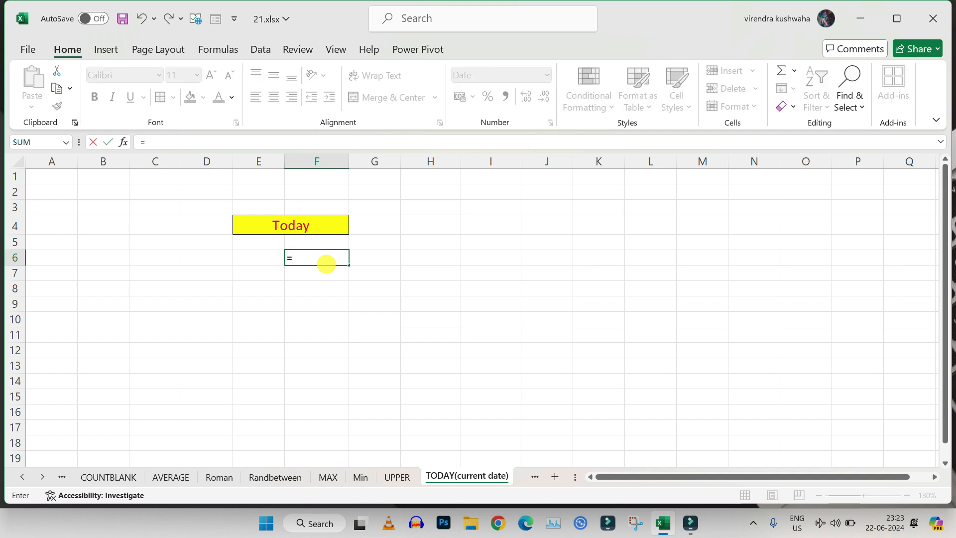
pyautogui.write('tod')
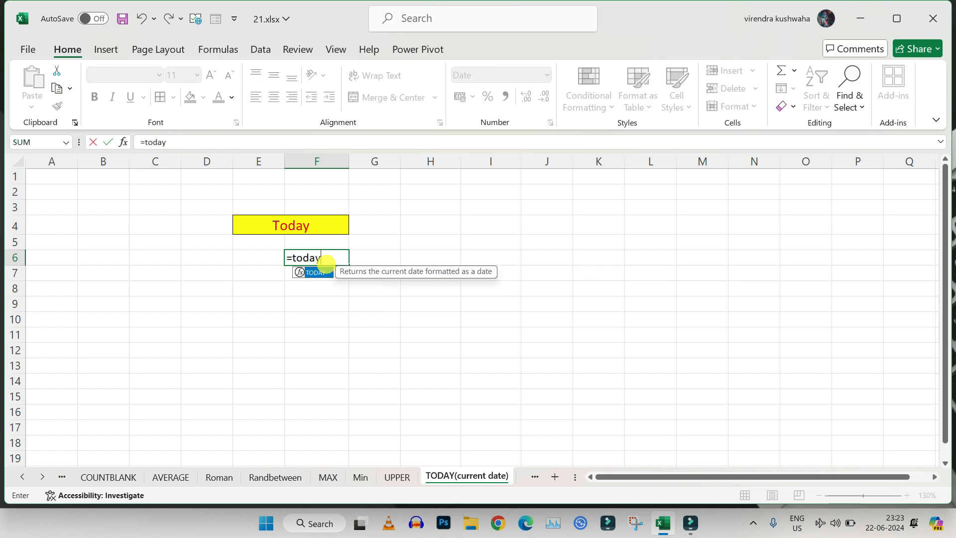
pyautogui.write('ay')
pyautogui.press('Tab')
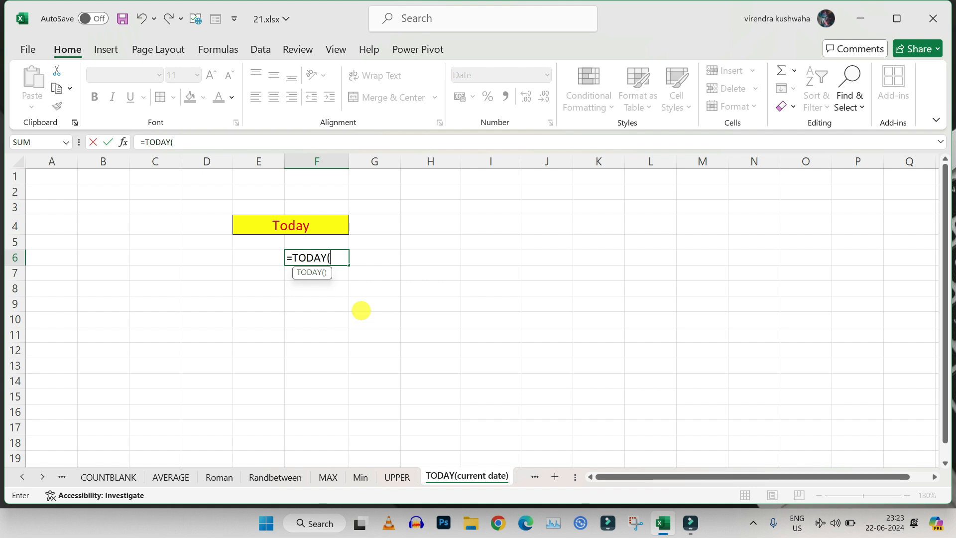
pyautogui.write(')')
pyautogui.press('Return')
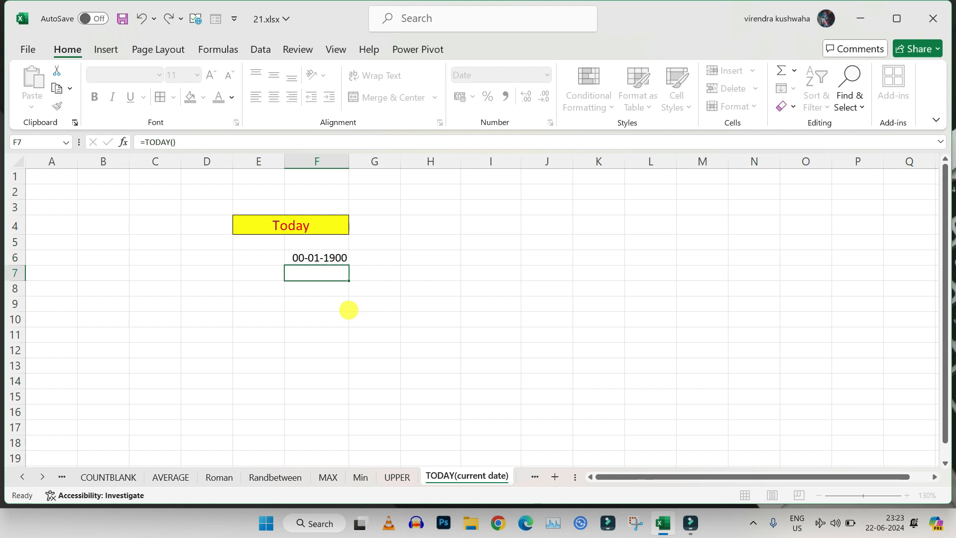
pyautogui.click(339, 258)
pyautogui.click(333, 273)
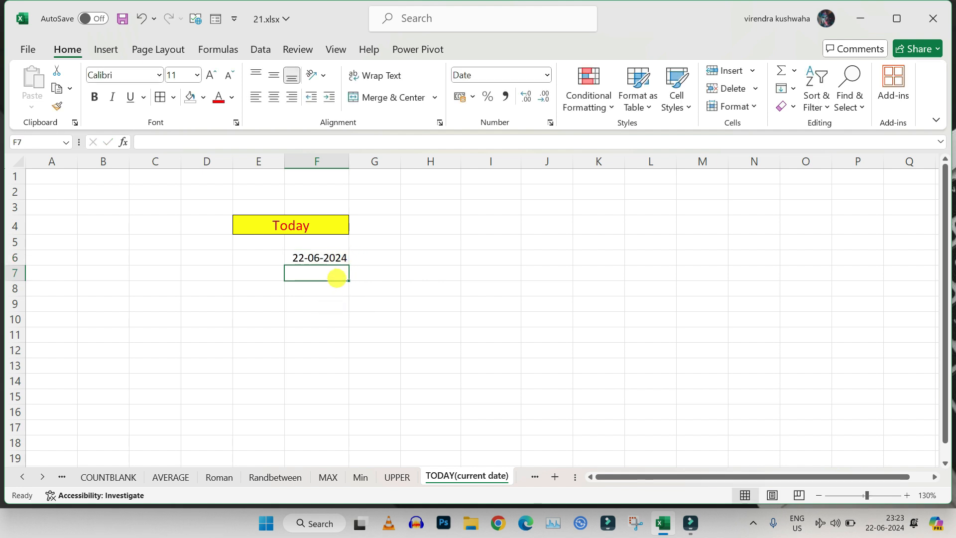
pyautogui.click(329, 262)
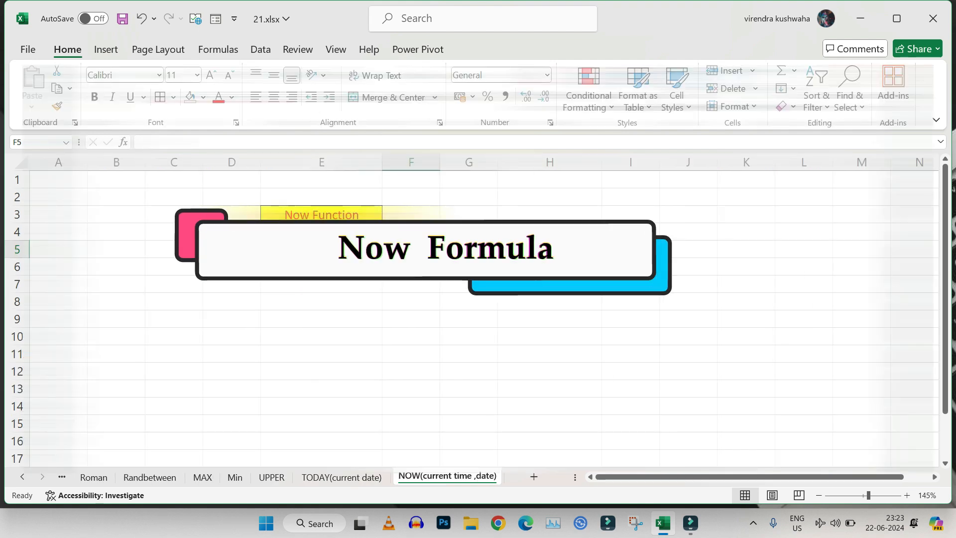
# - Insert the current date and time with =NOW() in cell E5 below the Now Function heading
pyautogui.click(317, 249)
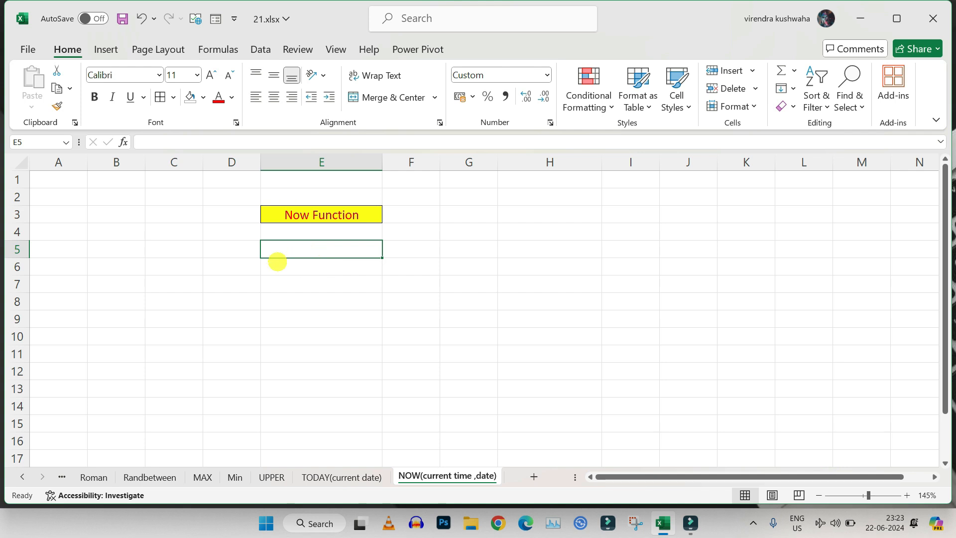
pyautogui.click(348, 286)
pyautogui.click(344, 253)
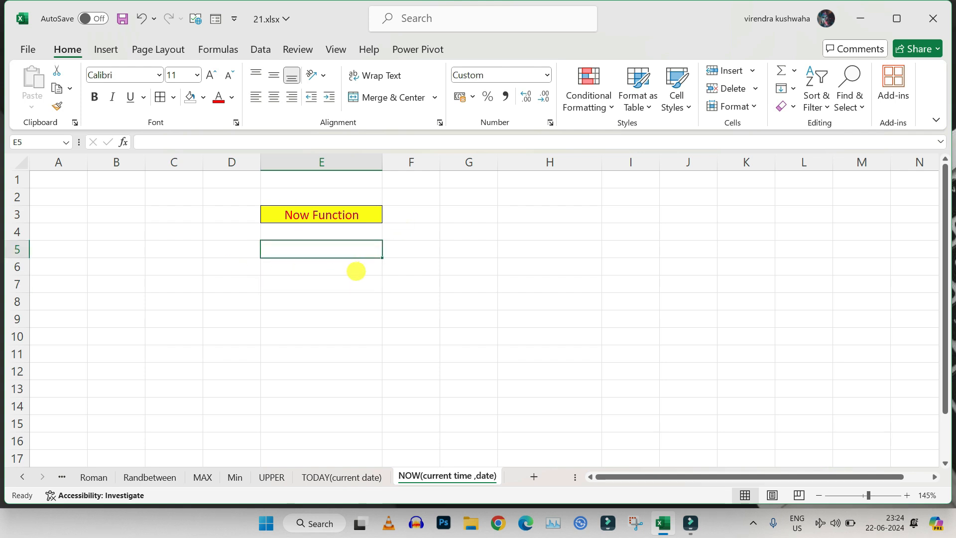
pyautogui.click(355, 272)
pyautogui.click(355, 252)
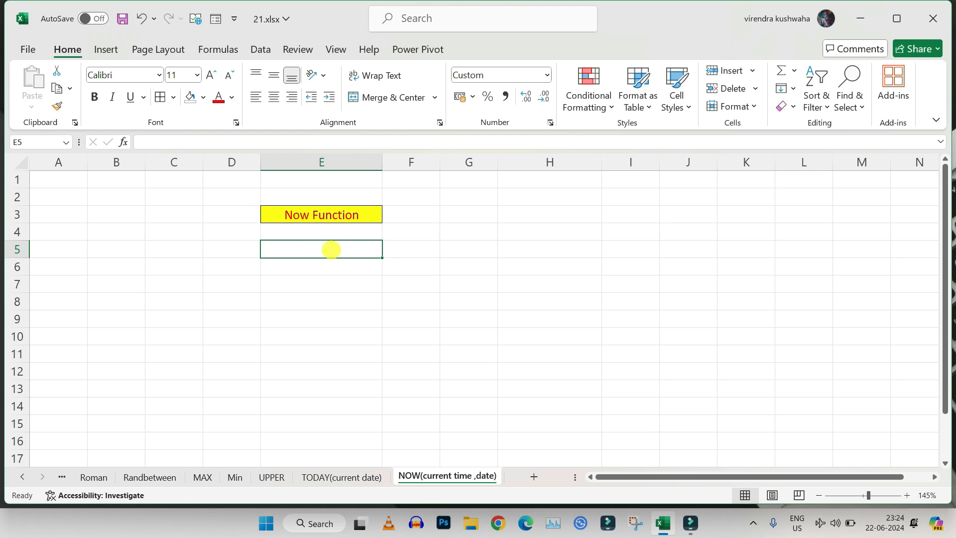
pyautogui.write('=now')
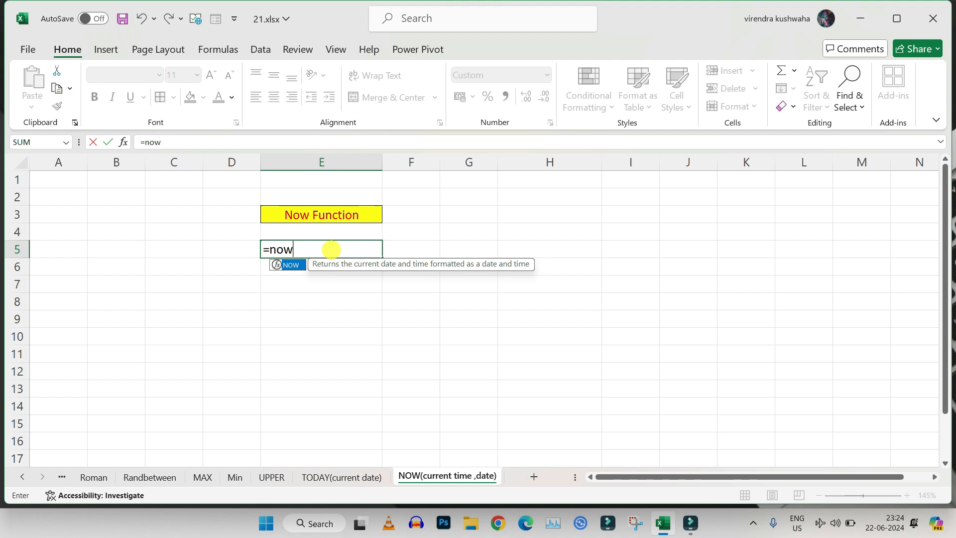
pyautogui.press('Tab')
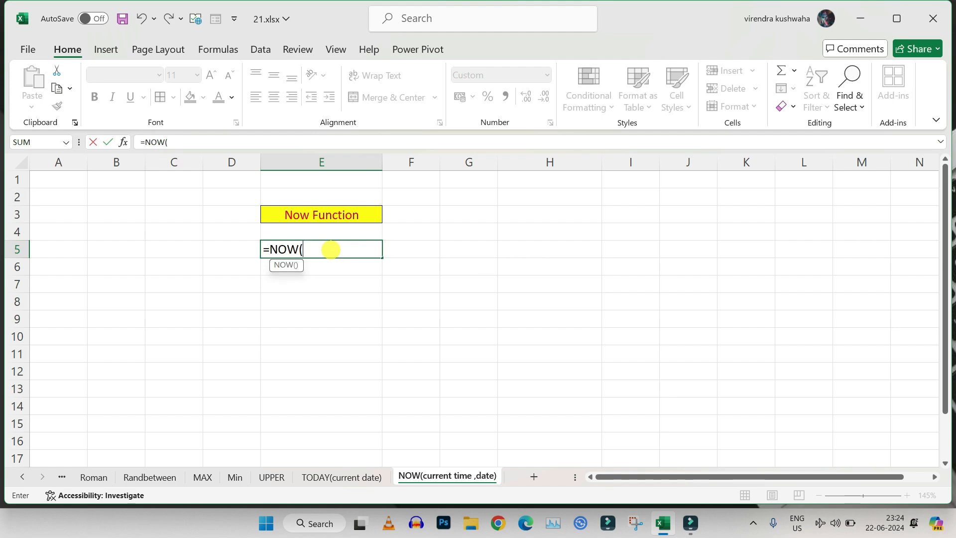
pyautogui.write(')')
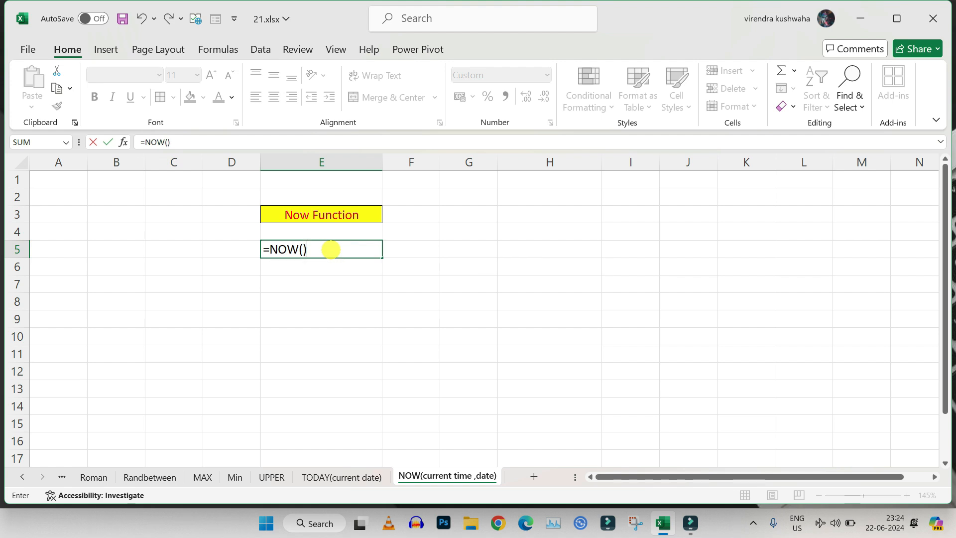
pyautogui.press('Return')
pyautogui.click(393, 280)
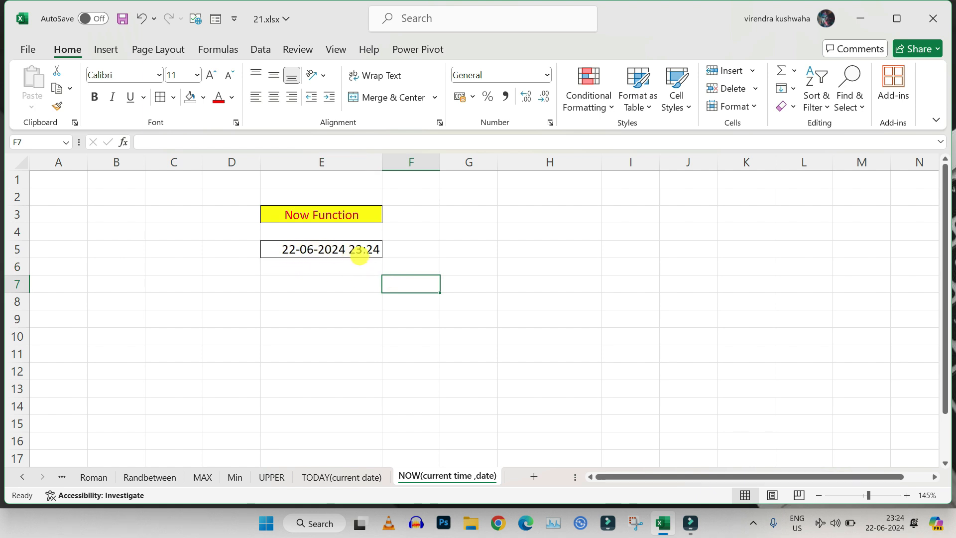
pyautogui.click(403, 349)
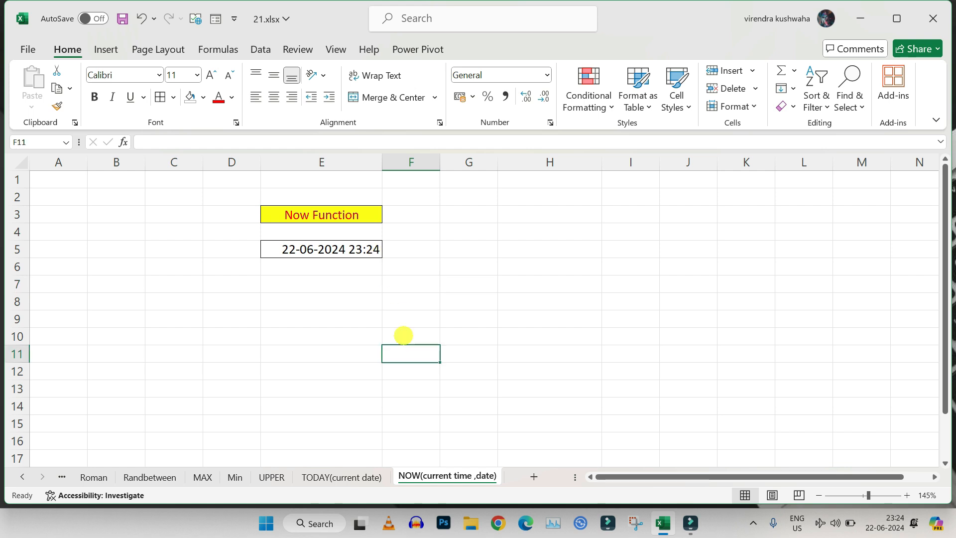